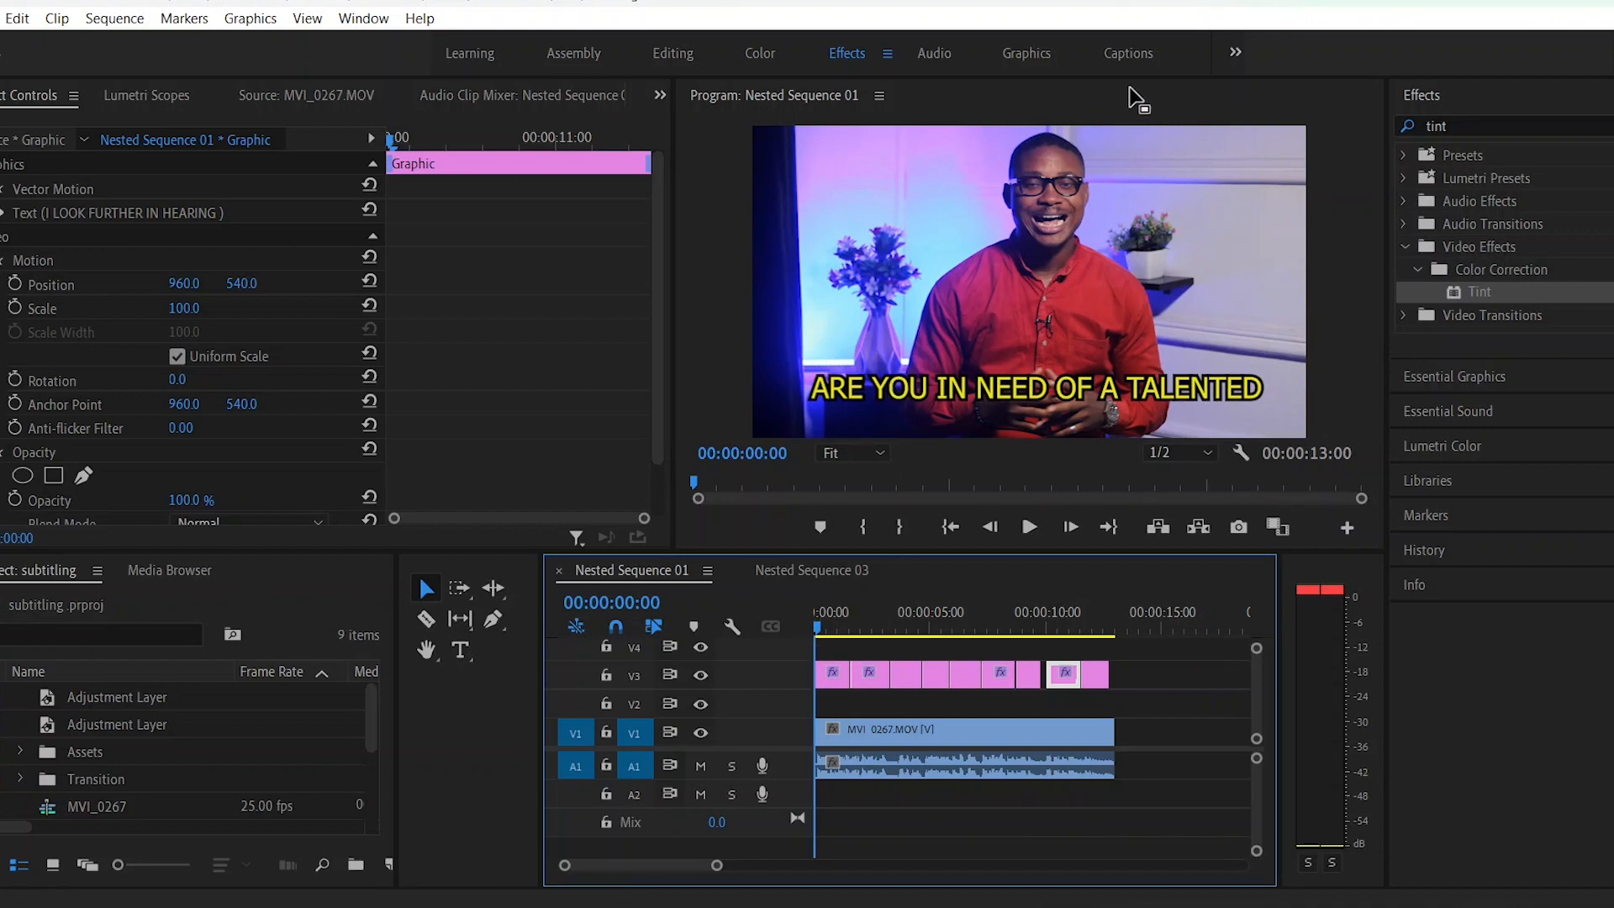
# Switch to the Captions workspace and reset it to its saved layout.
pyautogui.click(1119, 49)
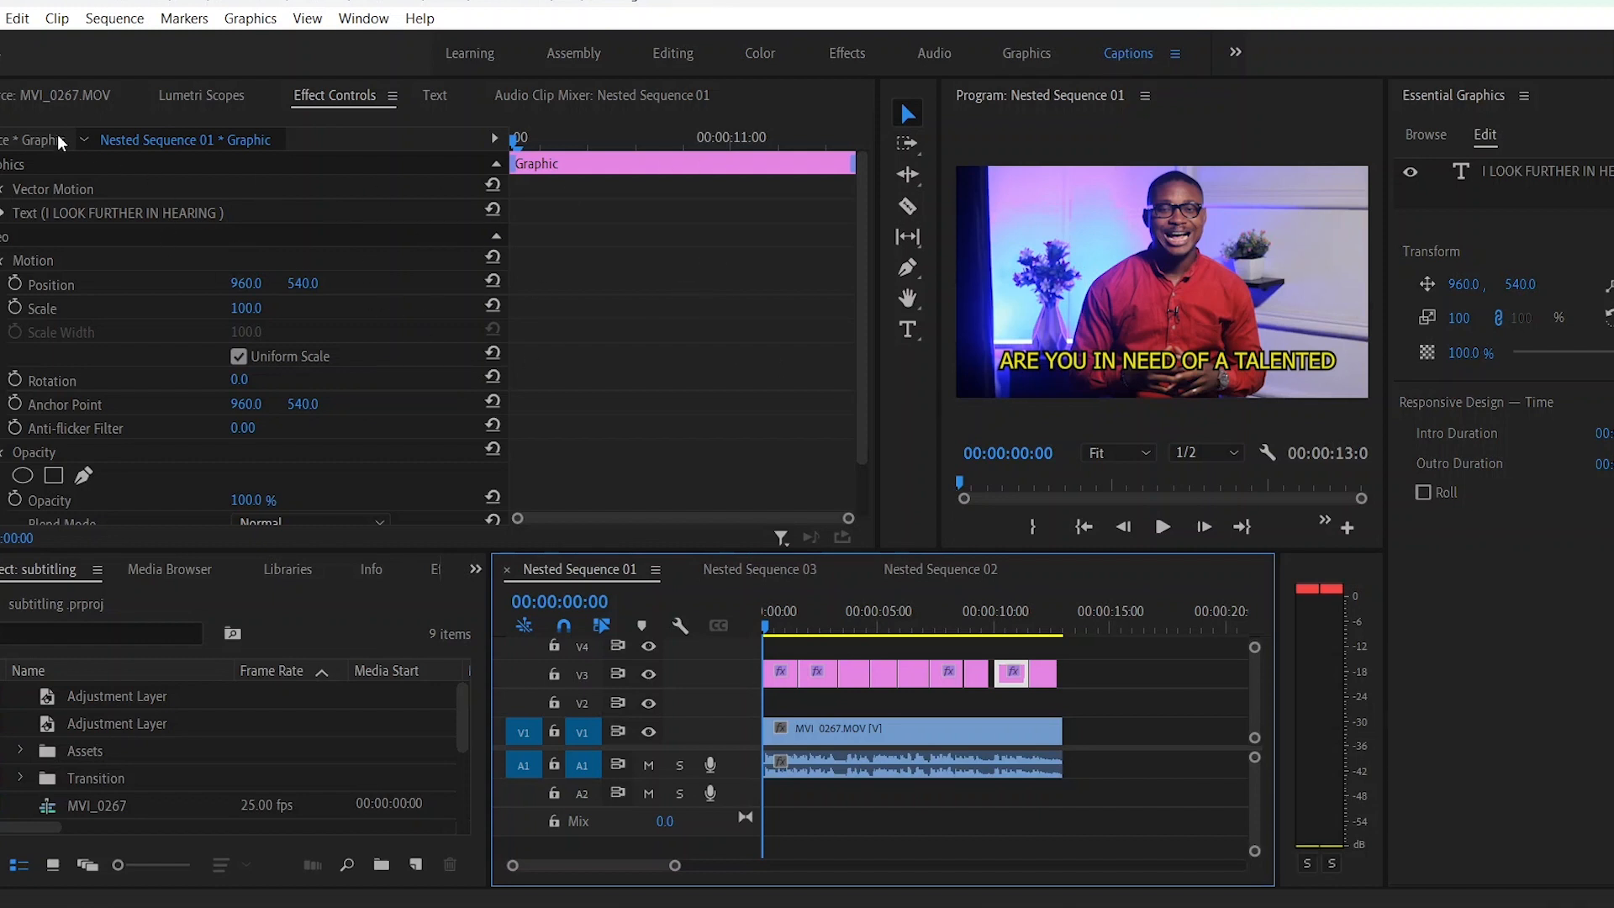
pyautogui.click(76, 95)
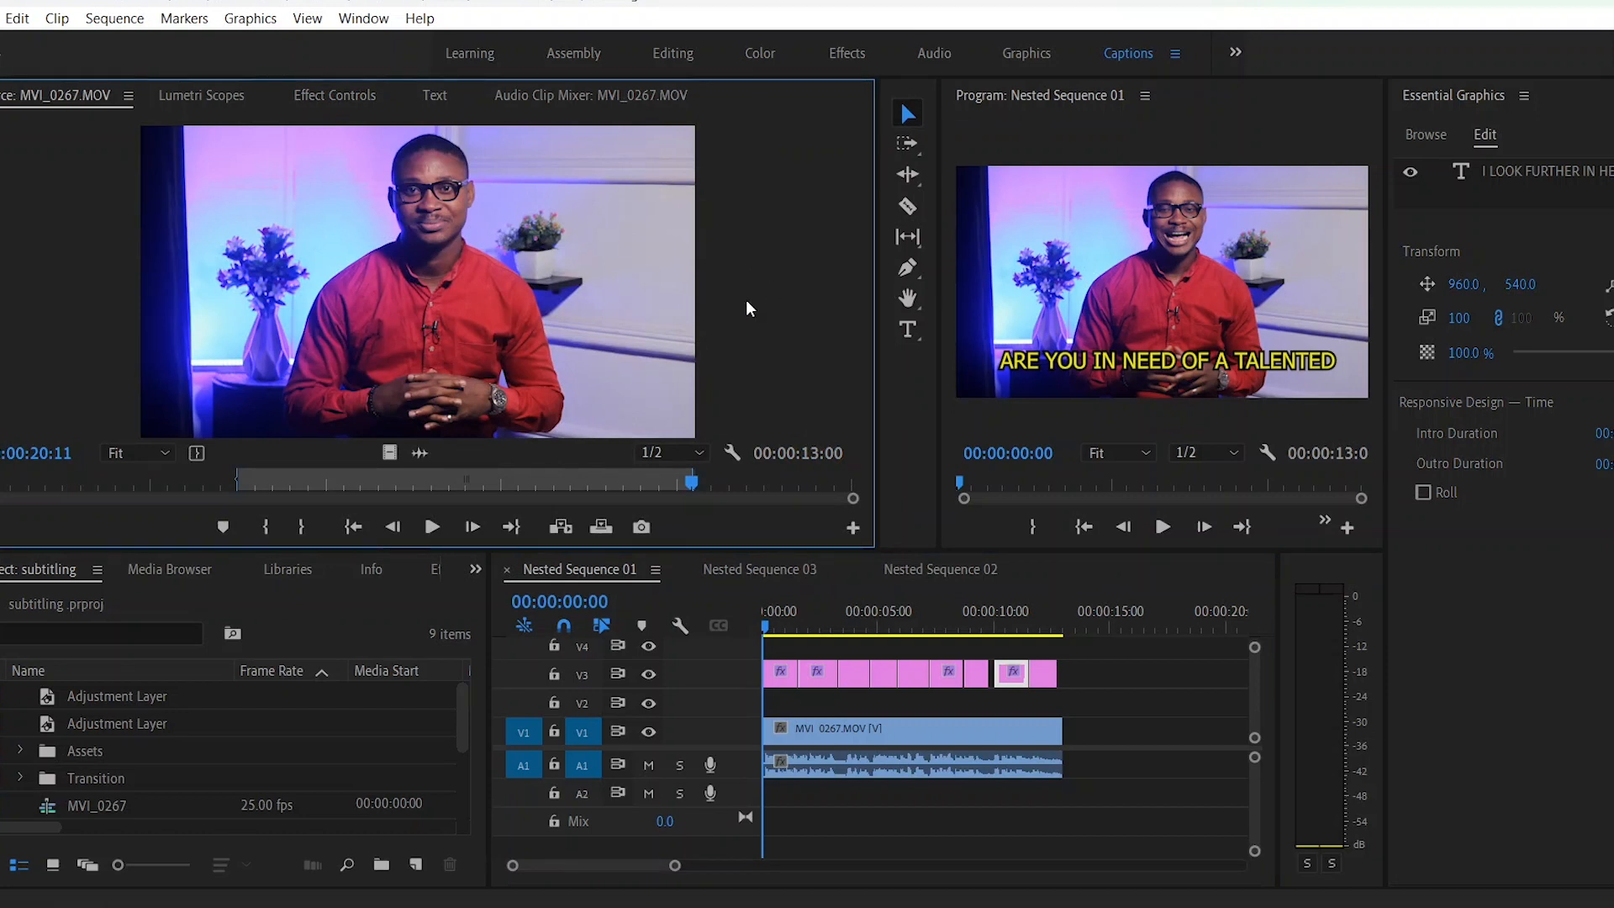
pyautogui.click(370, 20)
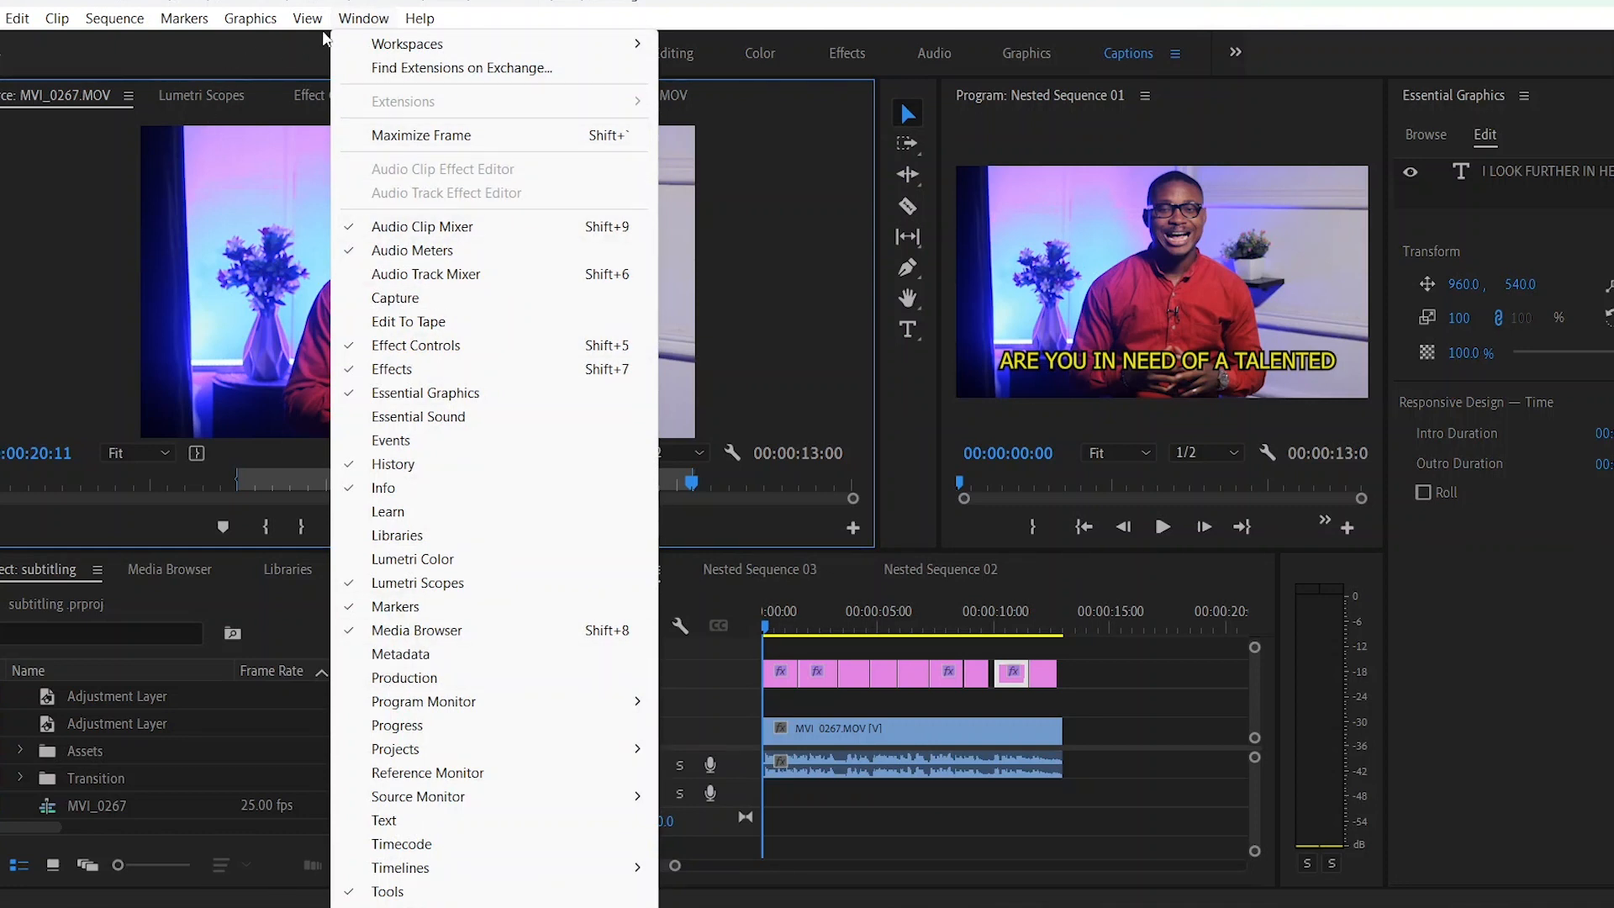
pyautogui.moveTo(395, 49)
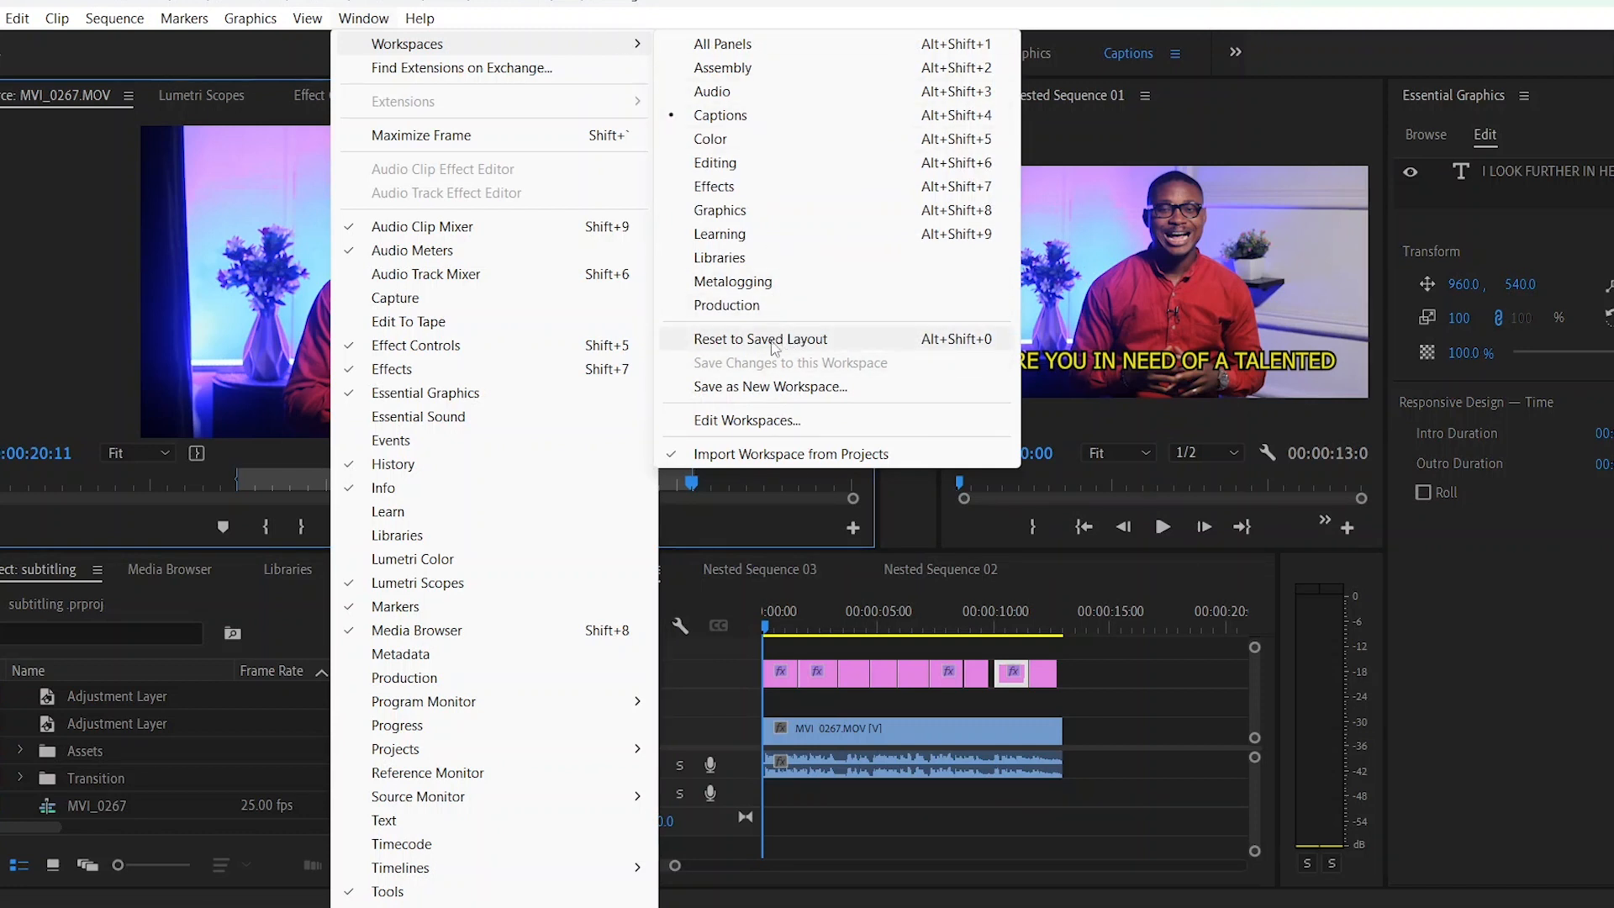
pyautogui.click(832, 341)
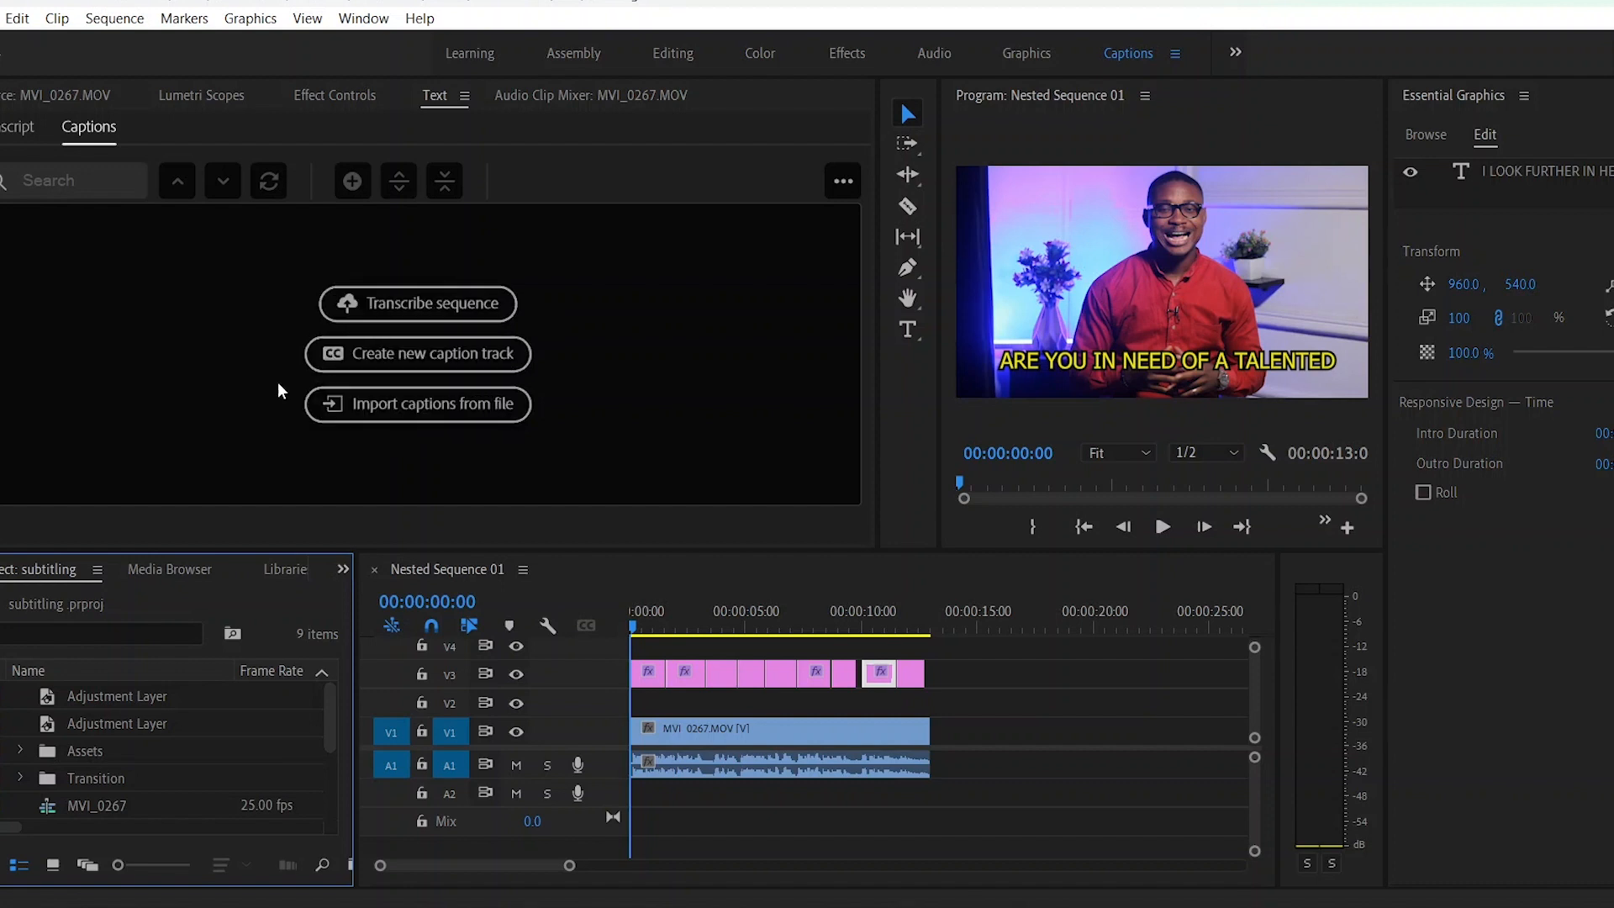
# Review the transcript creation settings for the sequence, without and with the MVI_0267 clip selected.
pyautogui.click(417, 303)
pyautogui.click(411, 306)
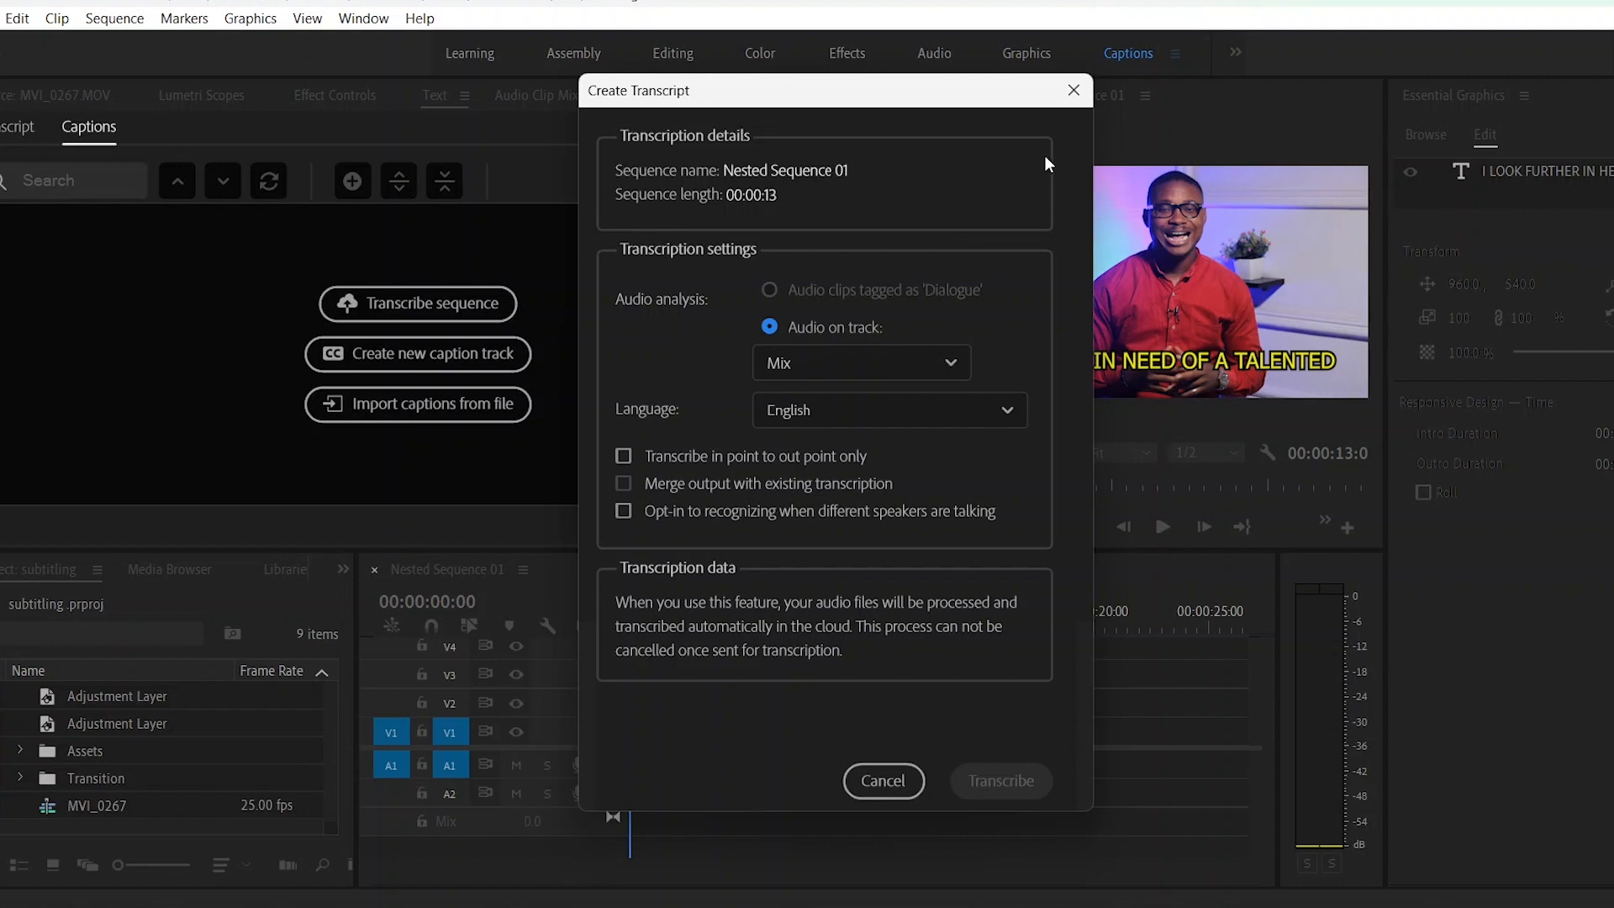
pyautogui.click(1074, 90)
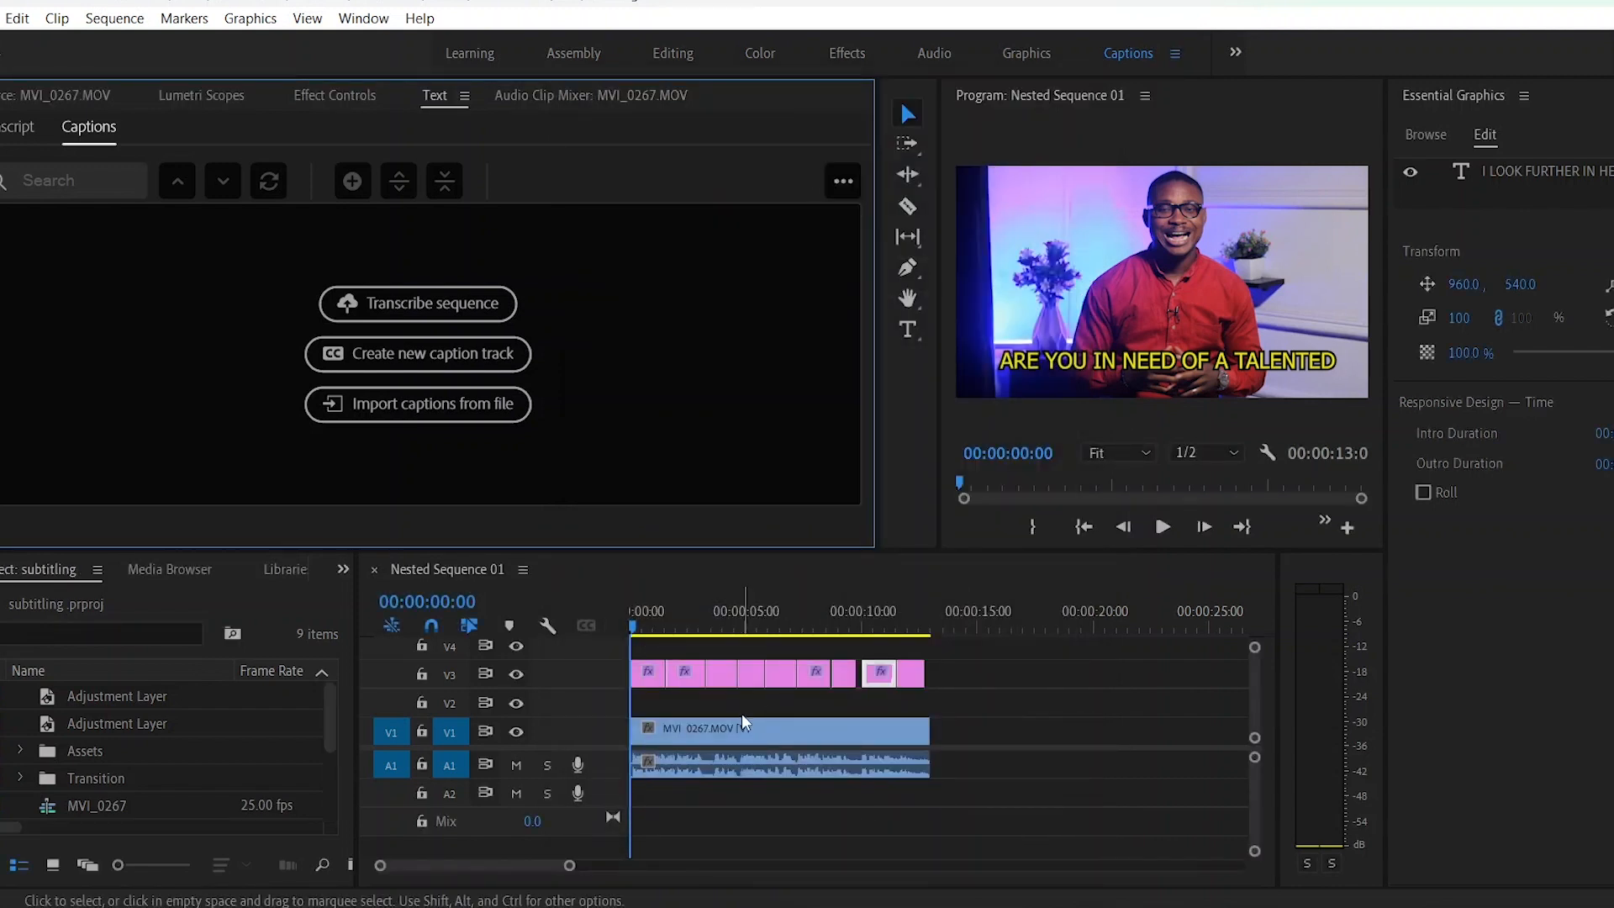
pyautogui.click(723, 734)
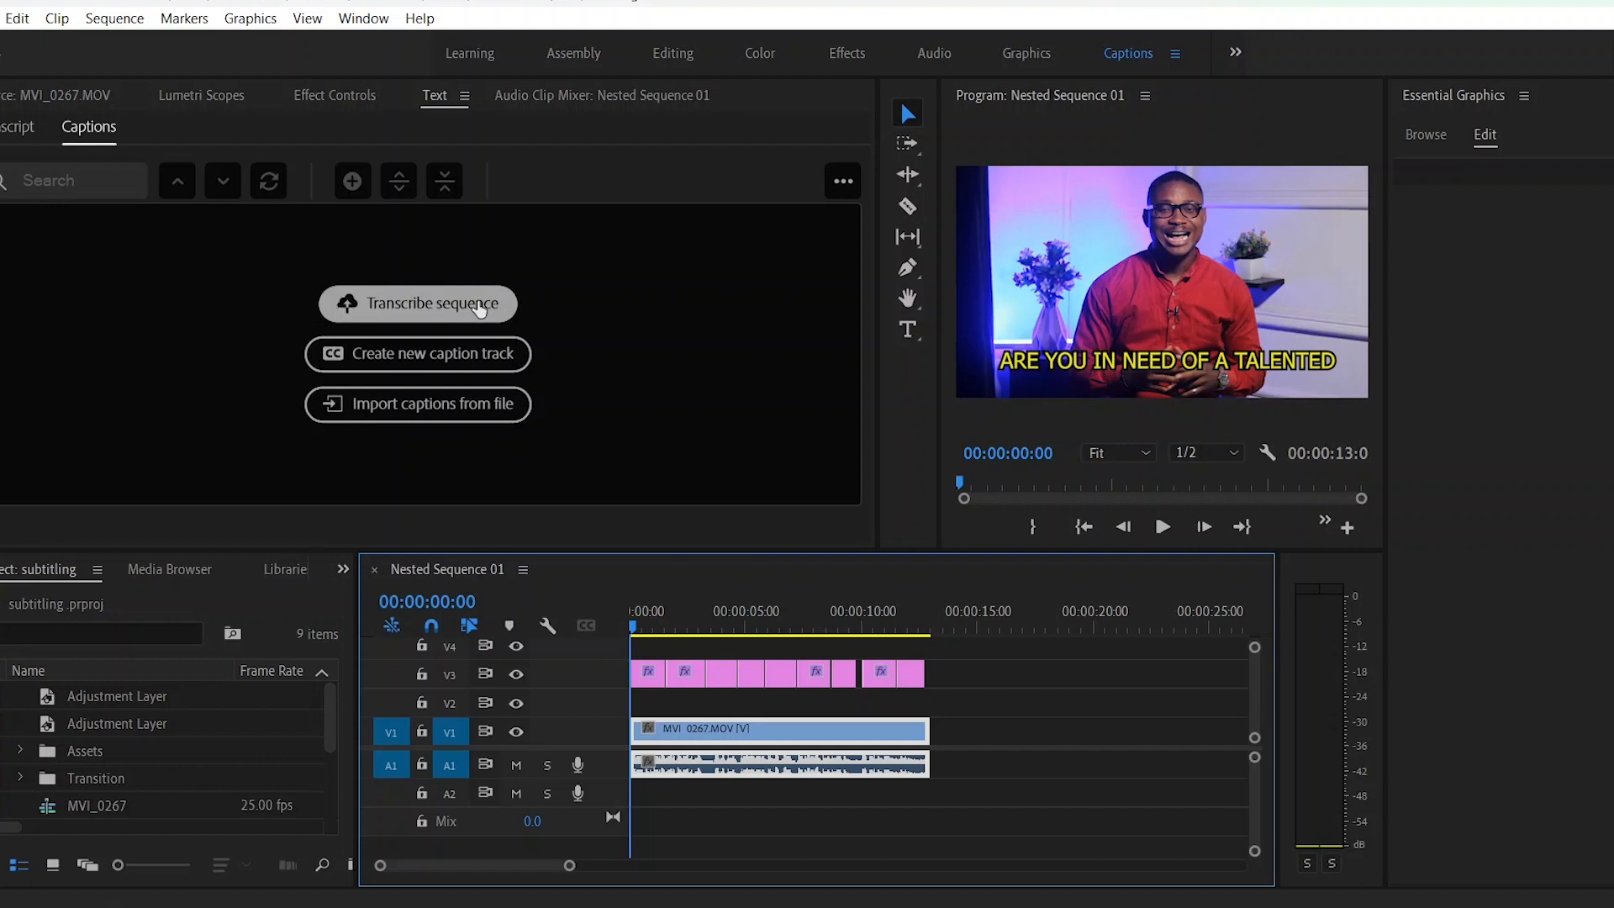
pyautogui.click(422, 305)
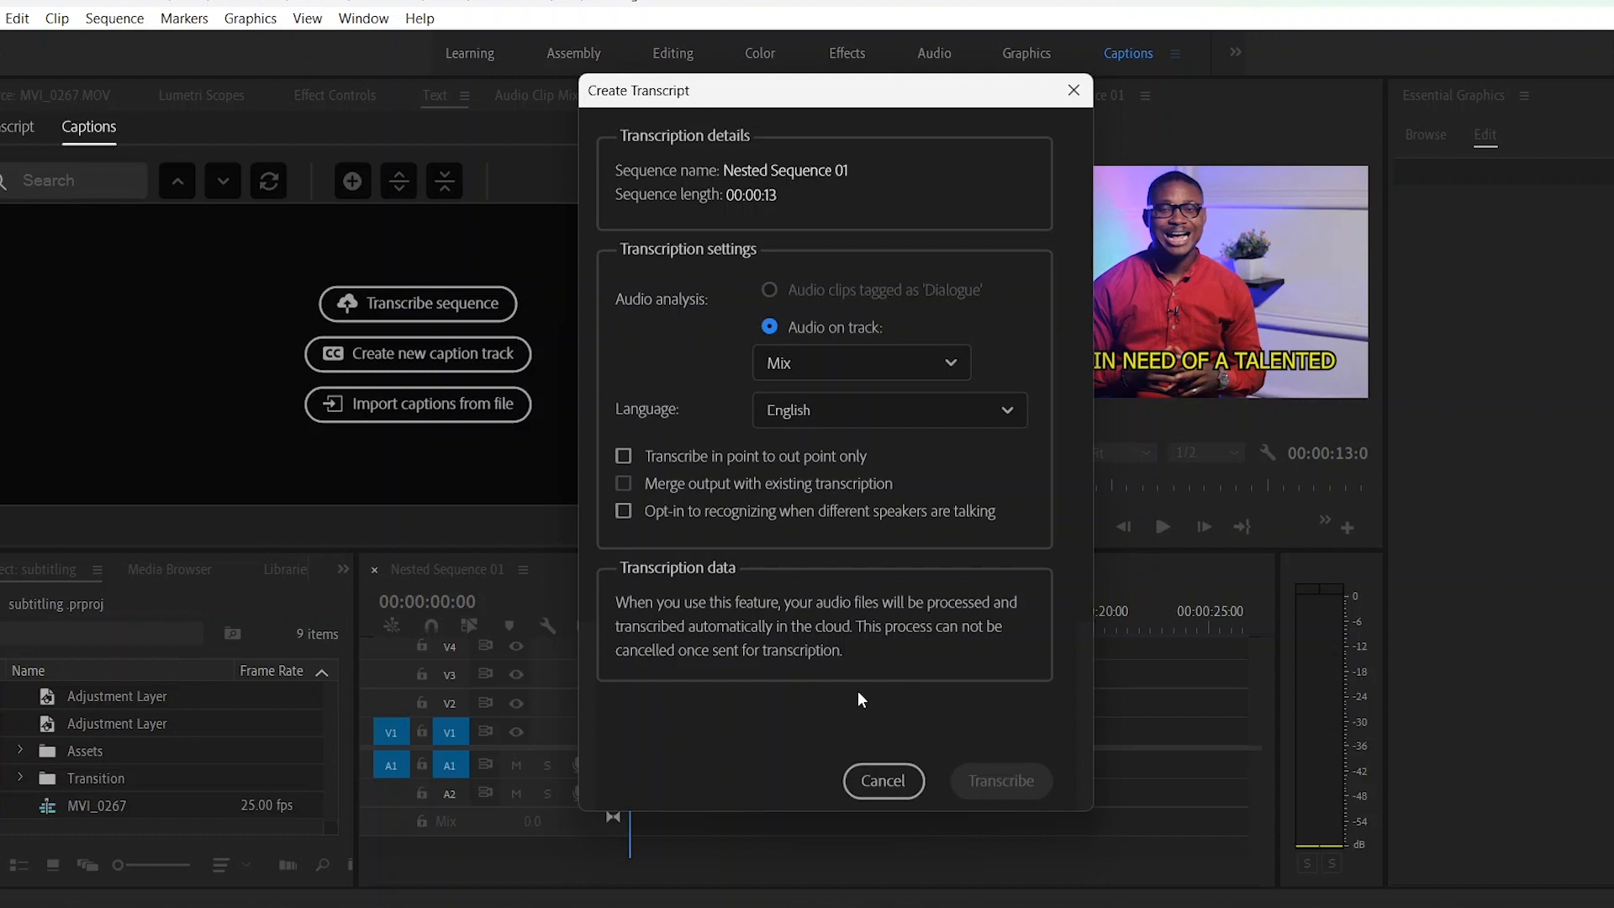
pyautogui.click(1073, 93)
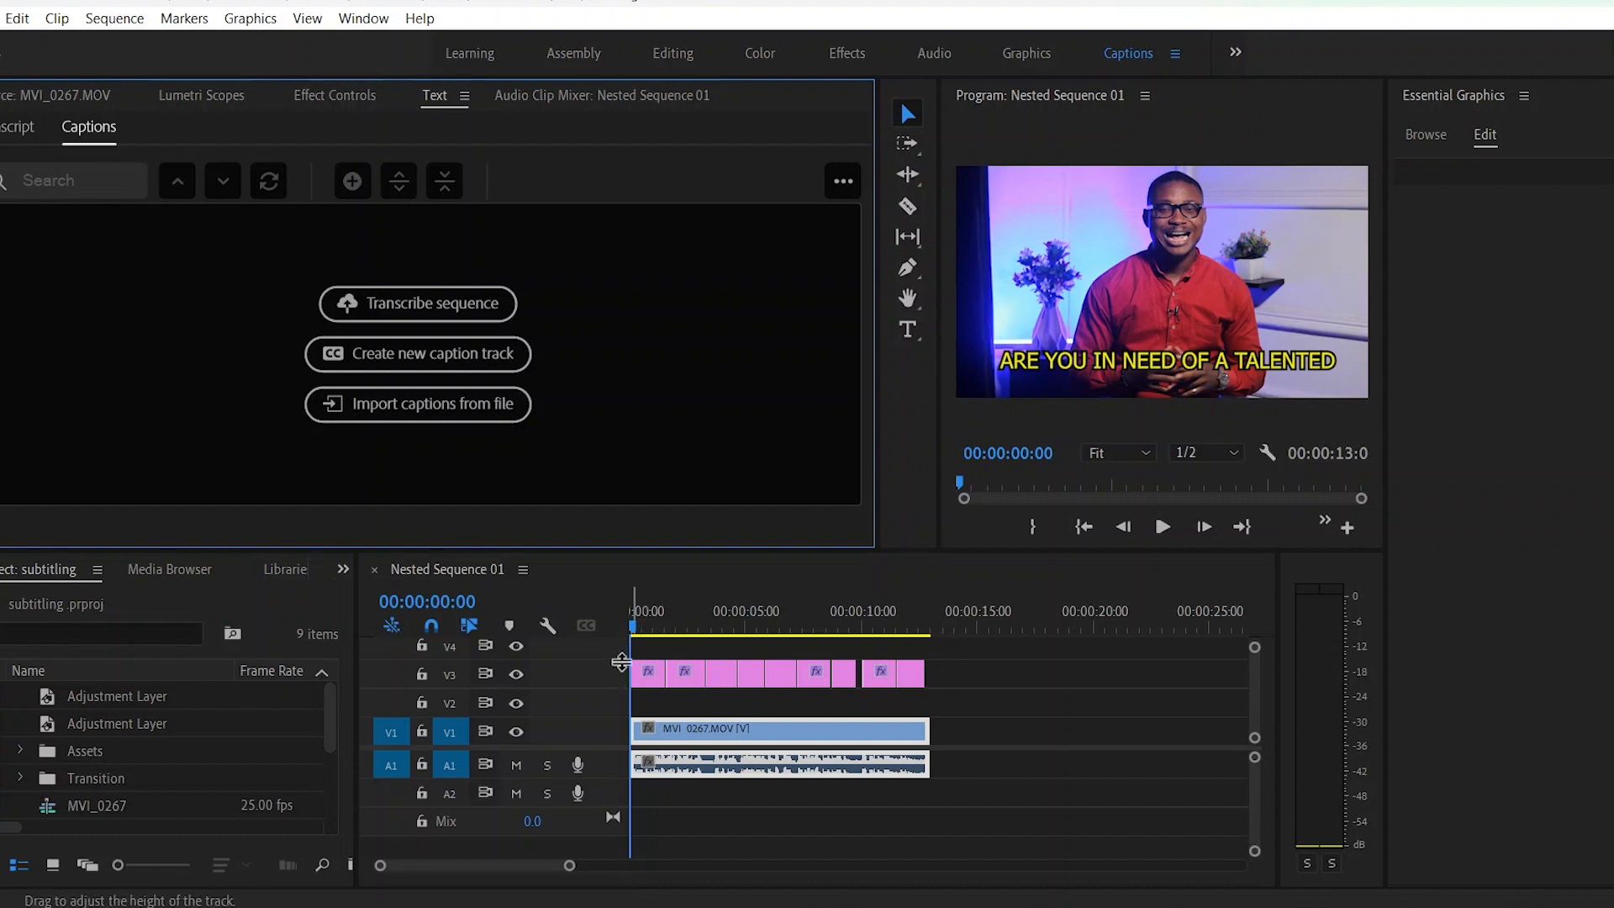
# Examine the subtitle graphic clips on track V3, individually and as a whole group.
pyautogui.click(910, 673)
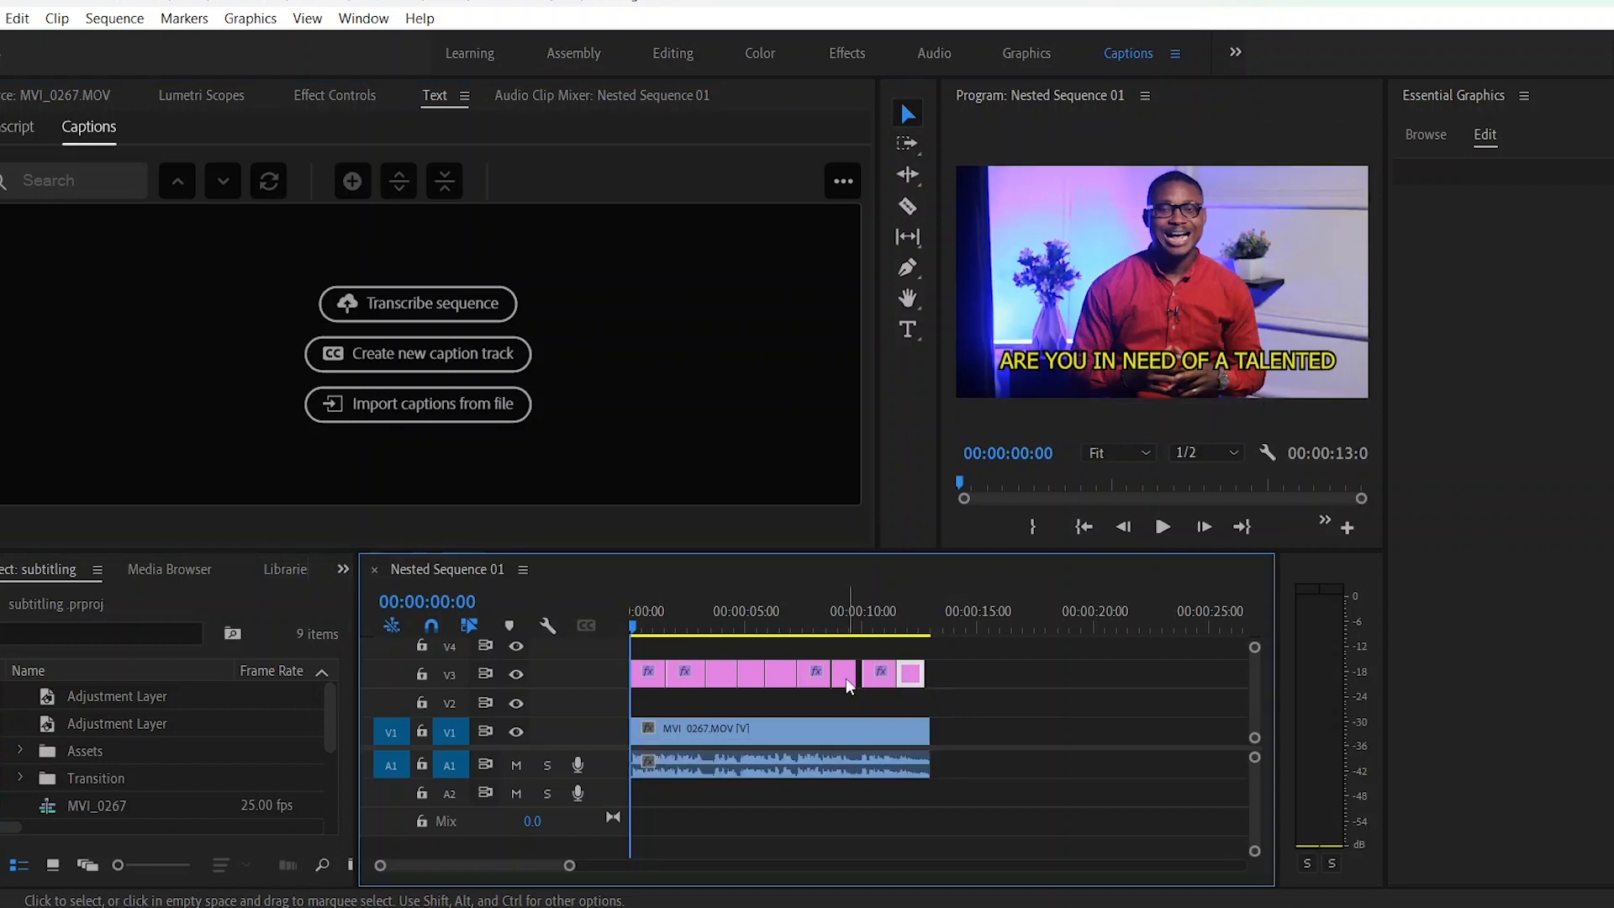
pyautogui.click(843, 677)
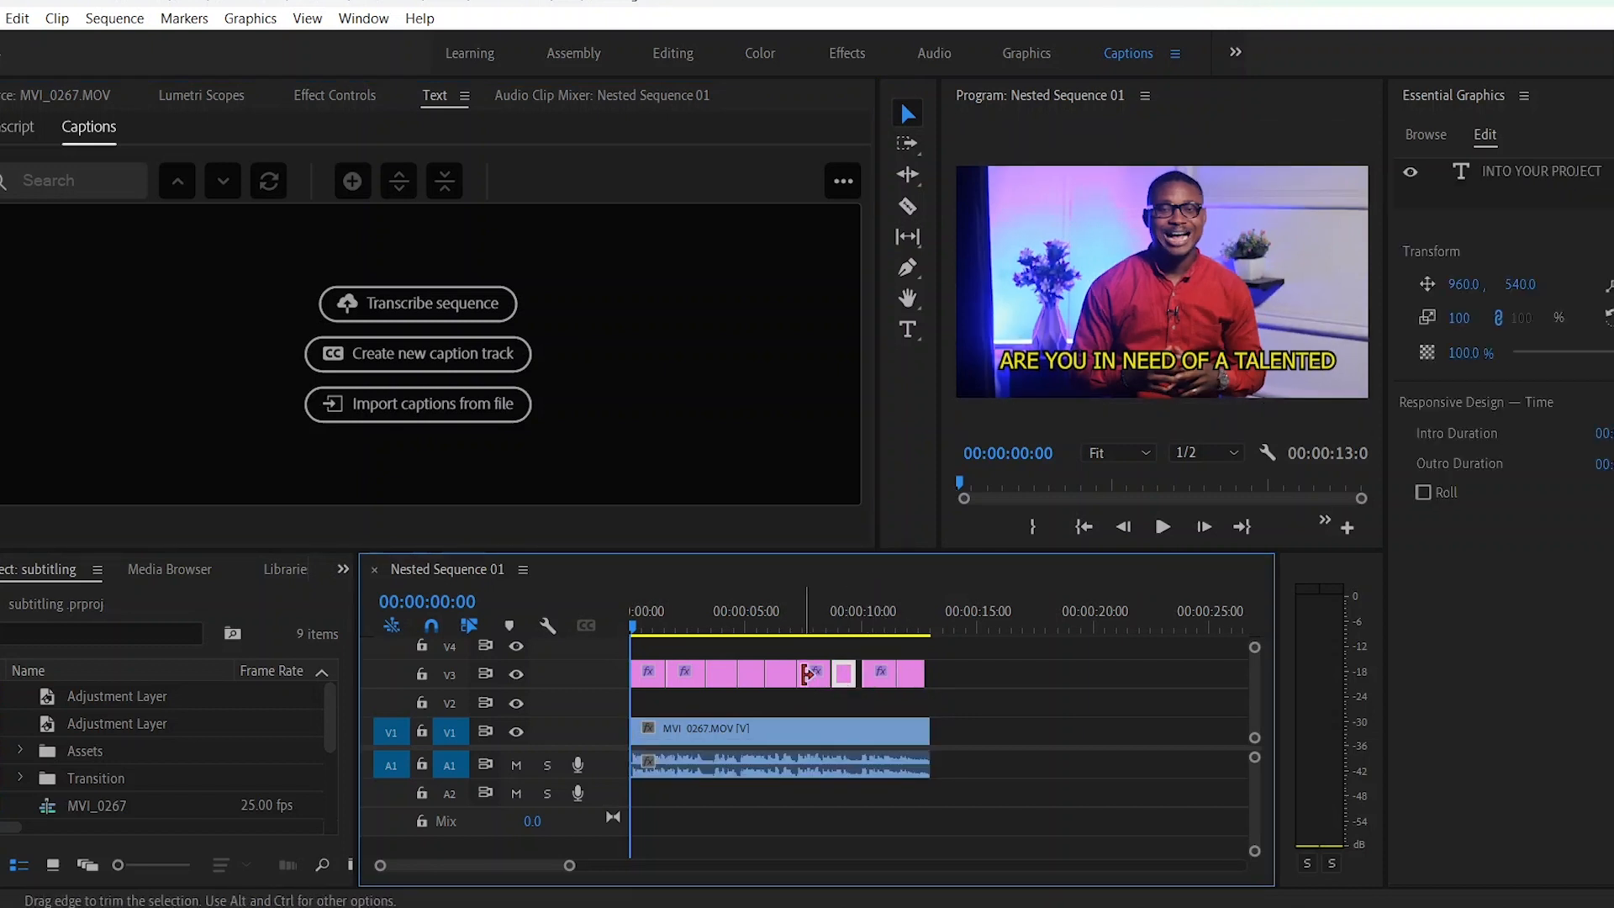
pyautogui.click(805, 678)
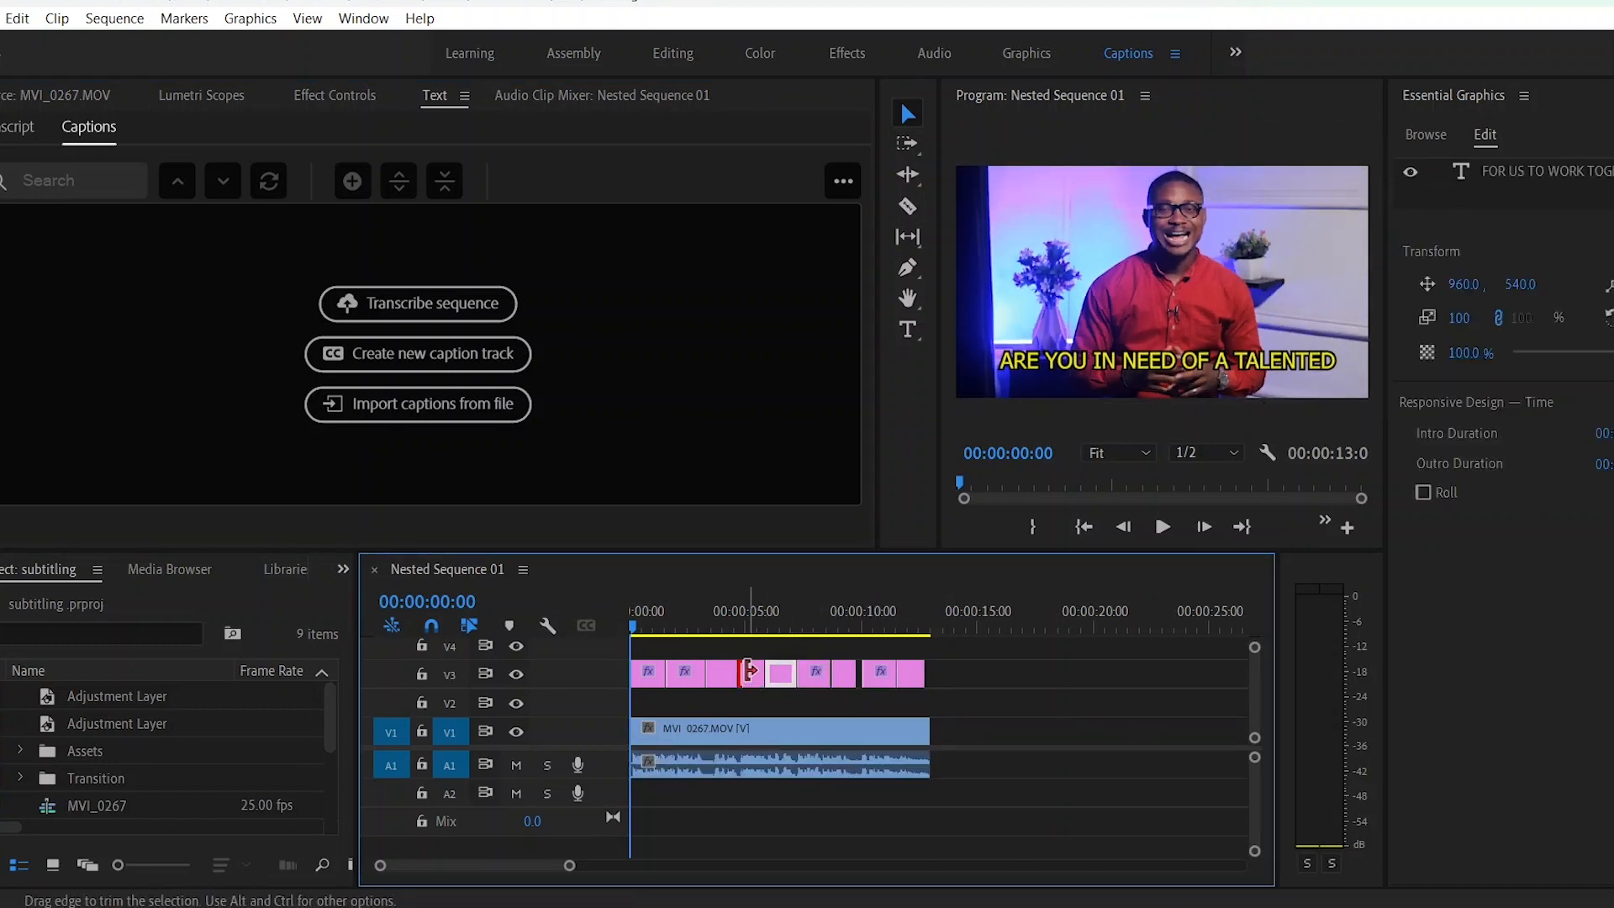
pyautogui.click(740, 674)
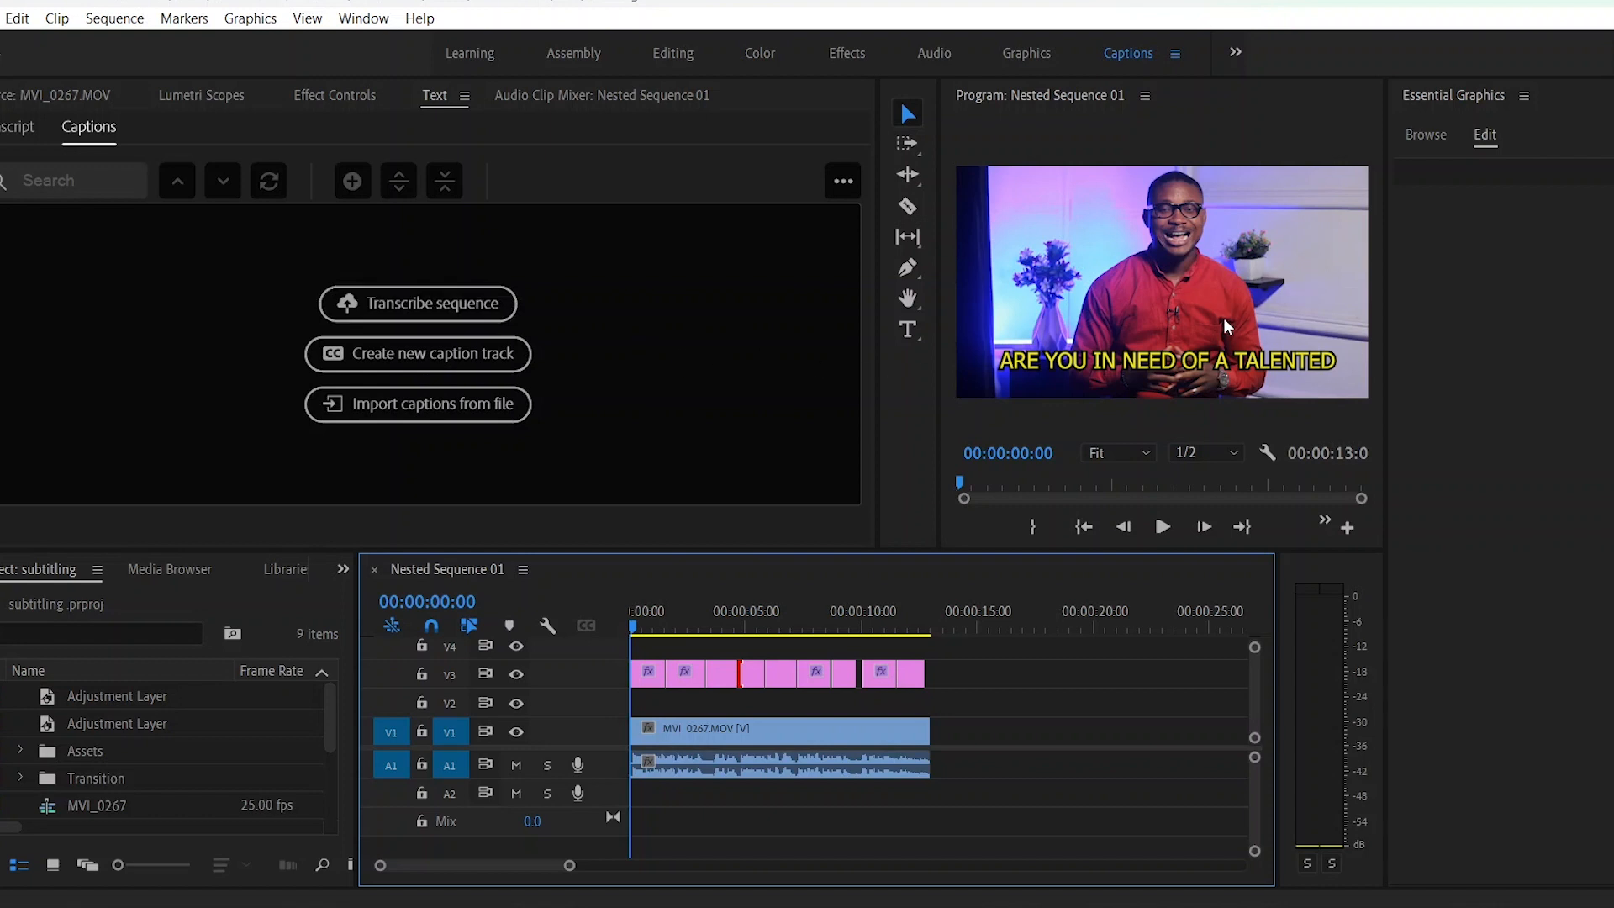
pyautogui.click(685, 672)
pyautogui.click(724, 674)
pyautogui.click(780, 673)
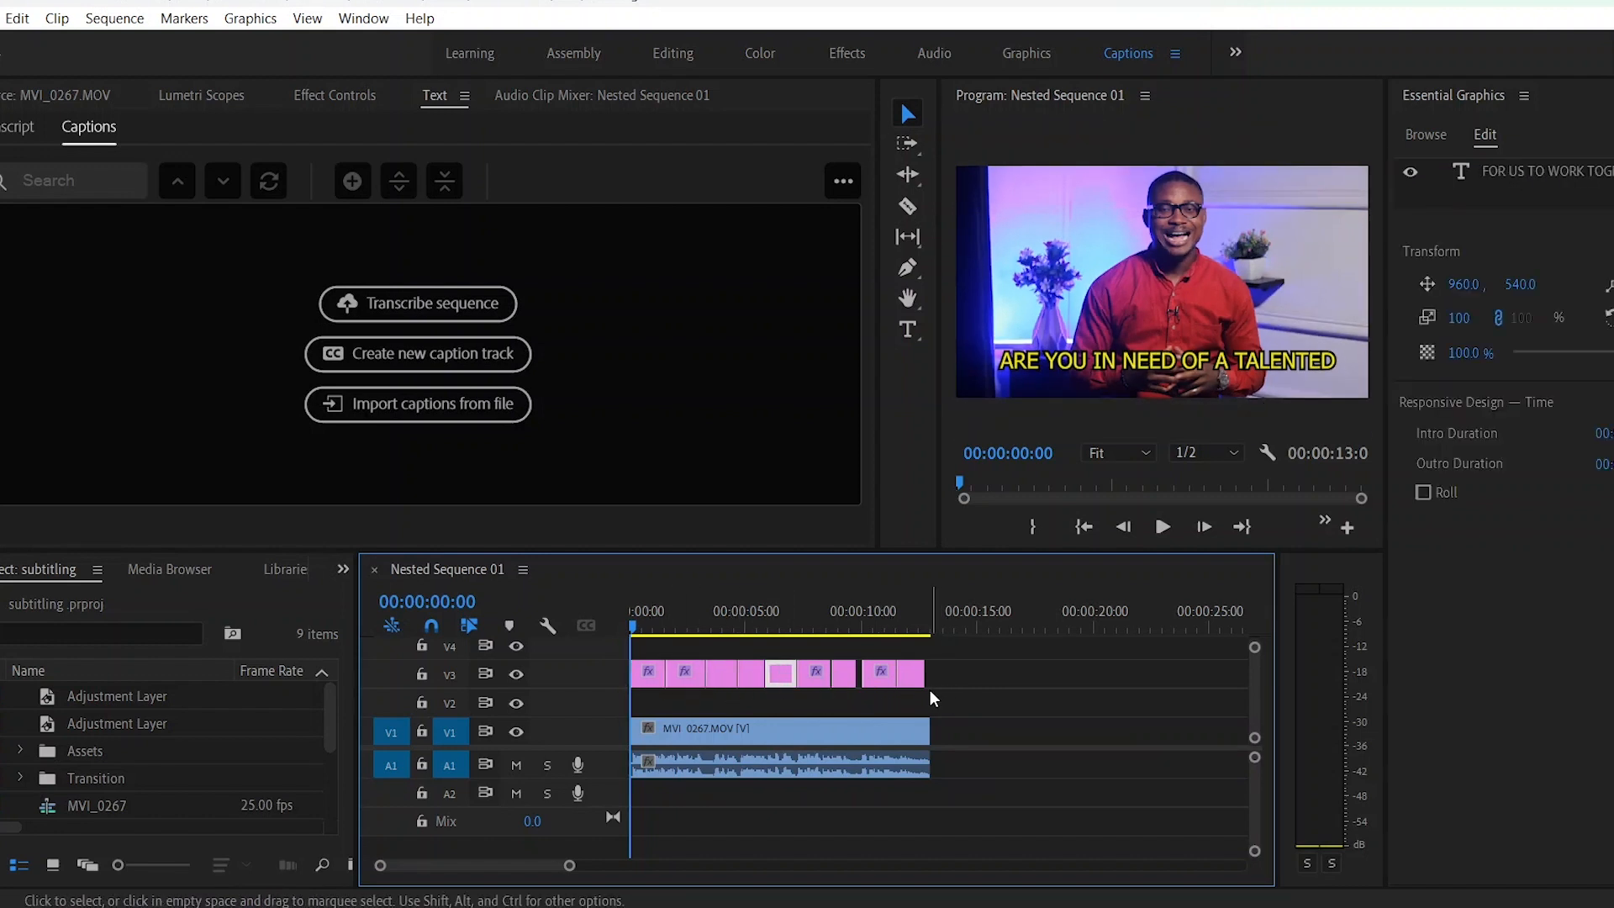
pyautogui.moveTo(931, 694); pyautogui.dragTo(649, 672)
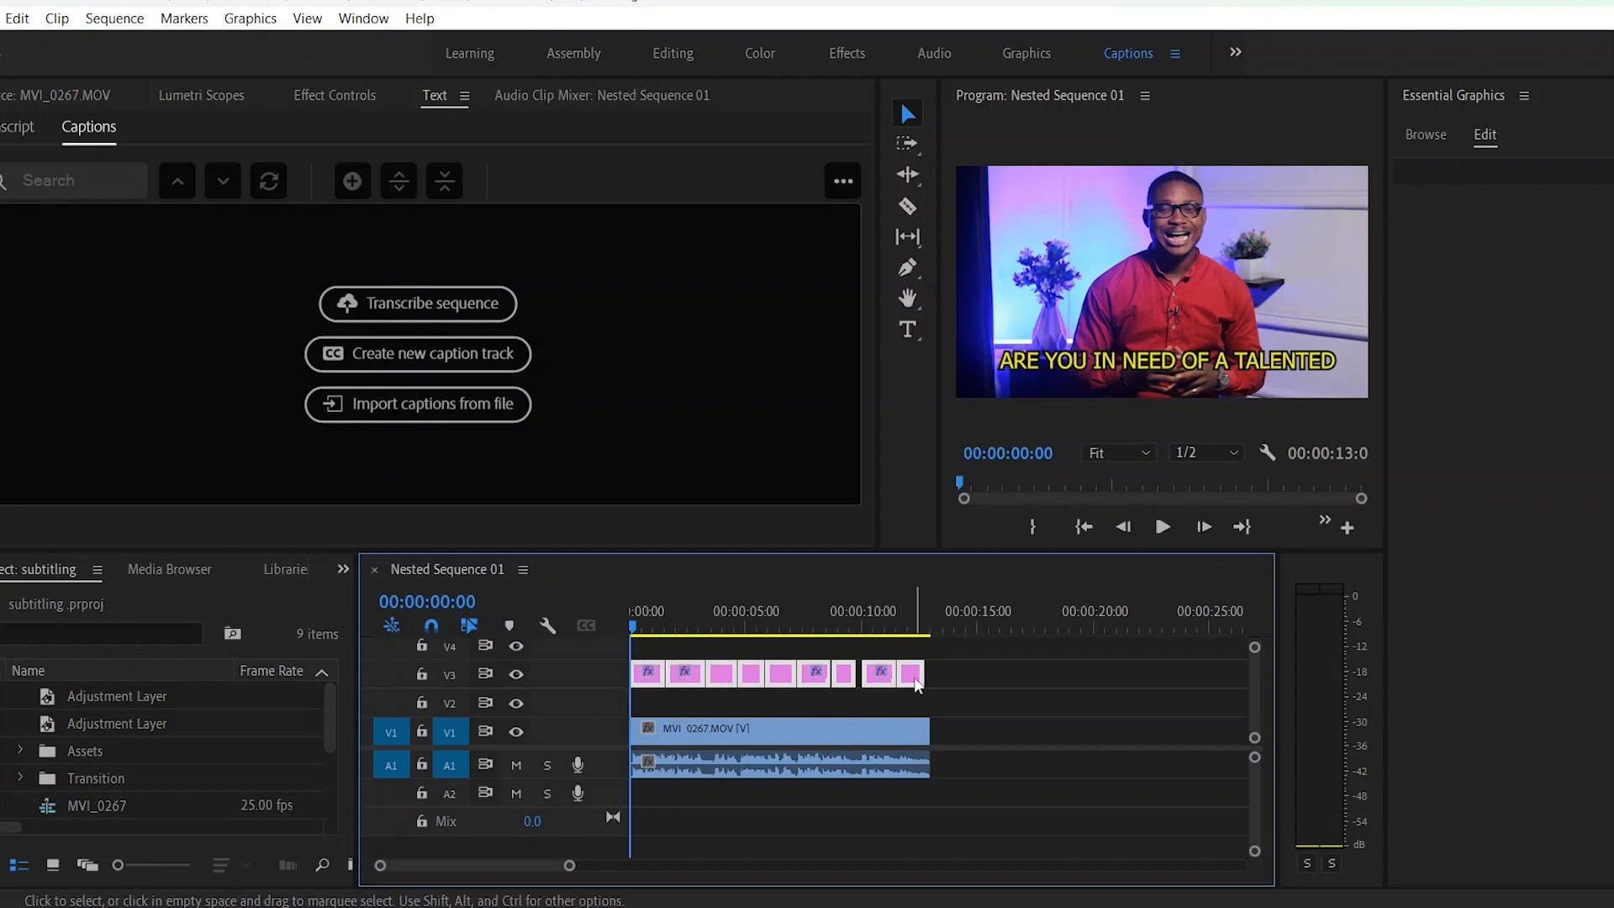
pyautogui.click(955, 667)
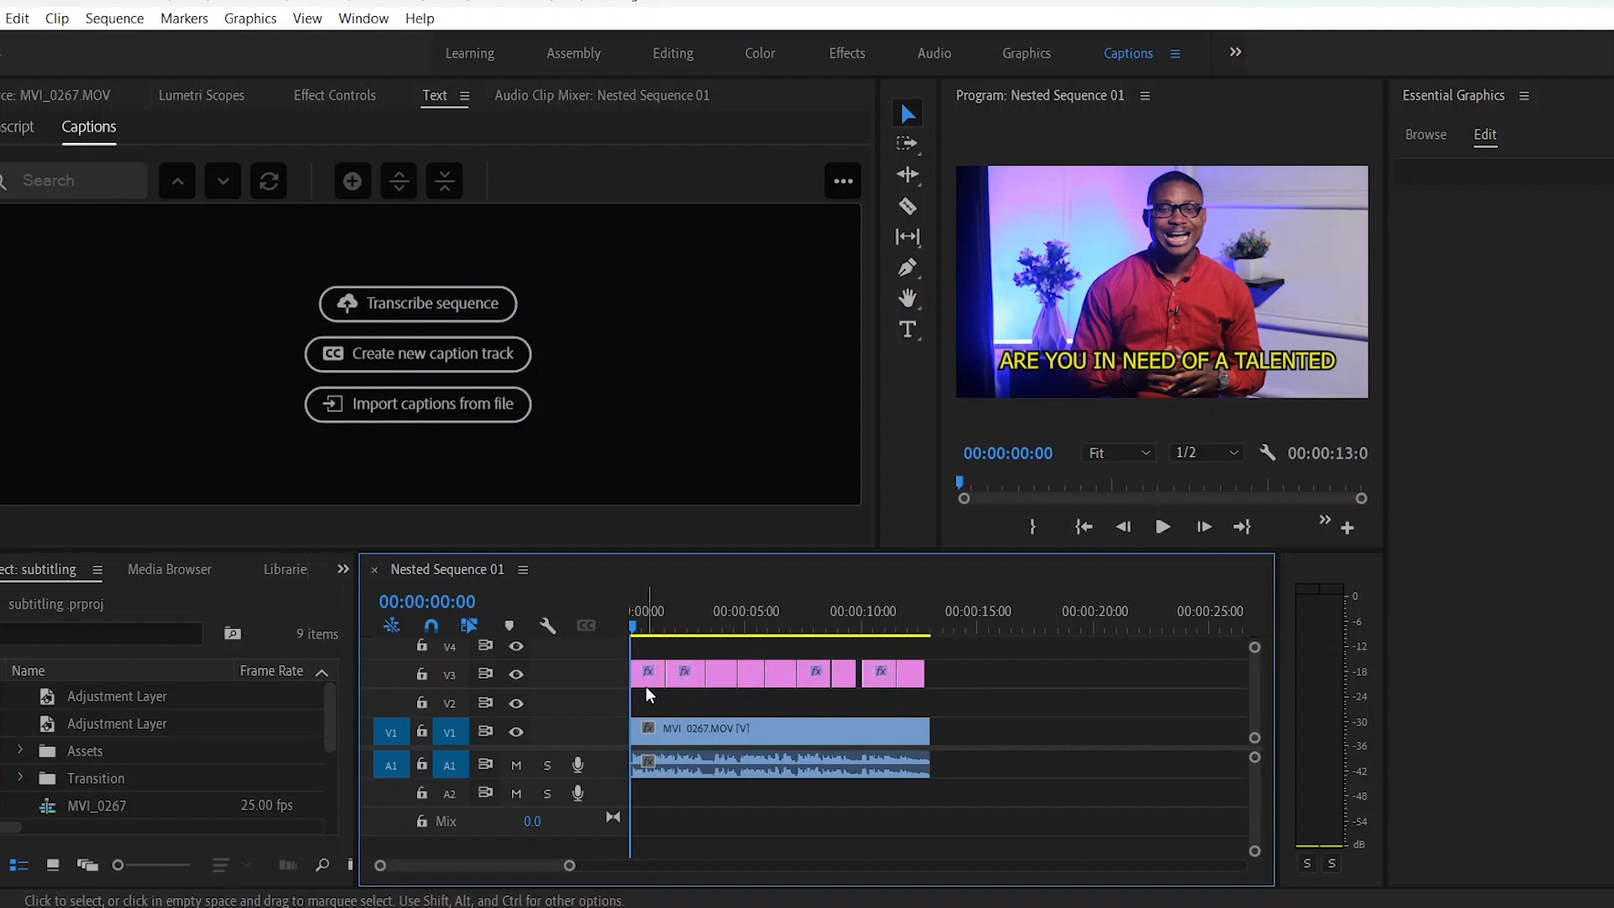
pyautogui.click(688, 680)
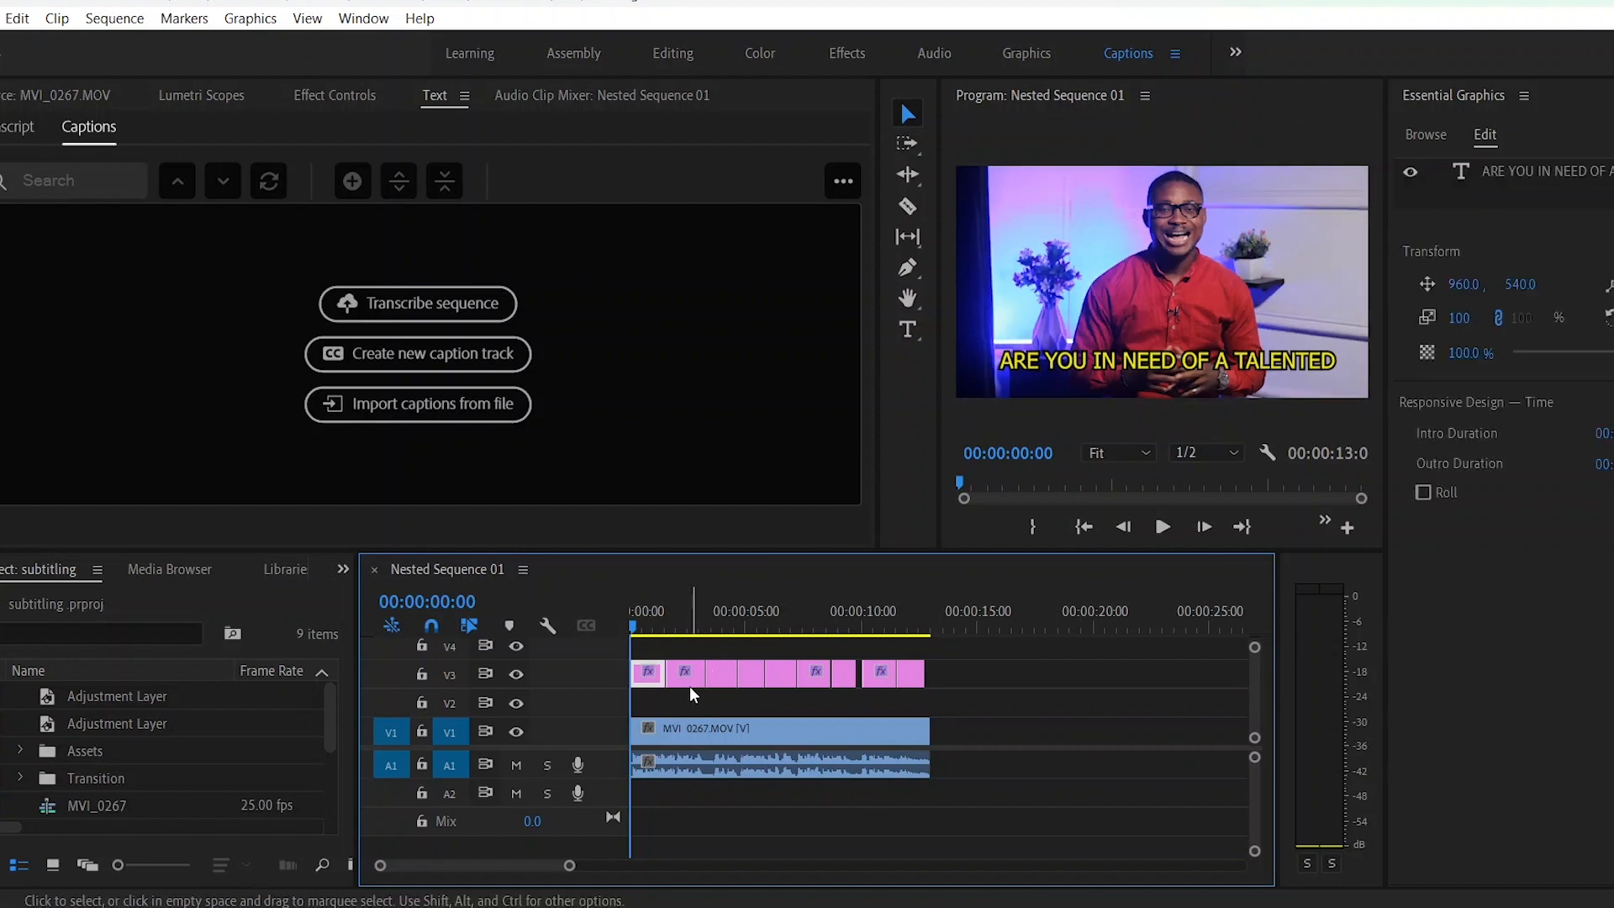
pyautogui.click(720, 674)
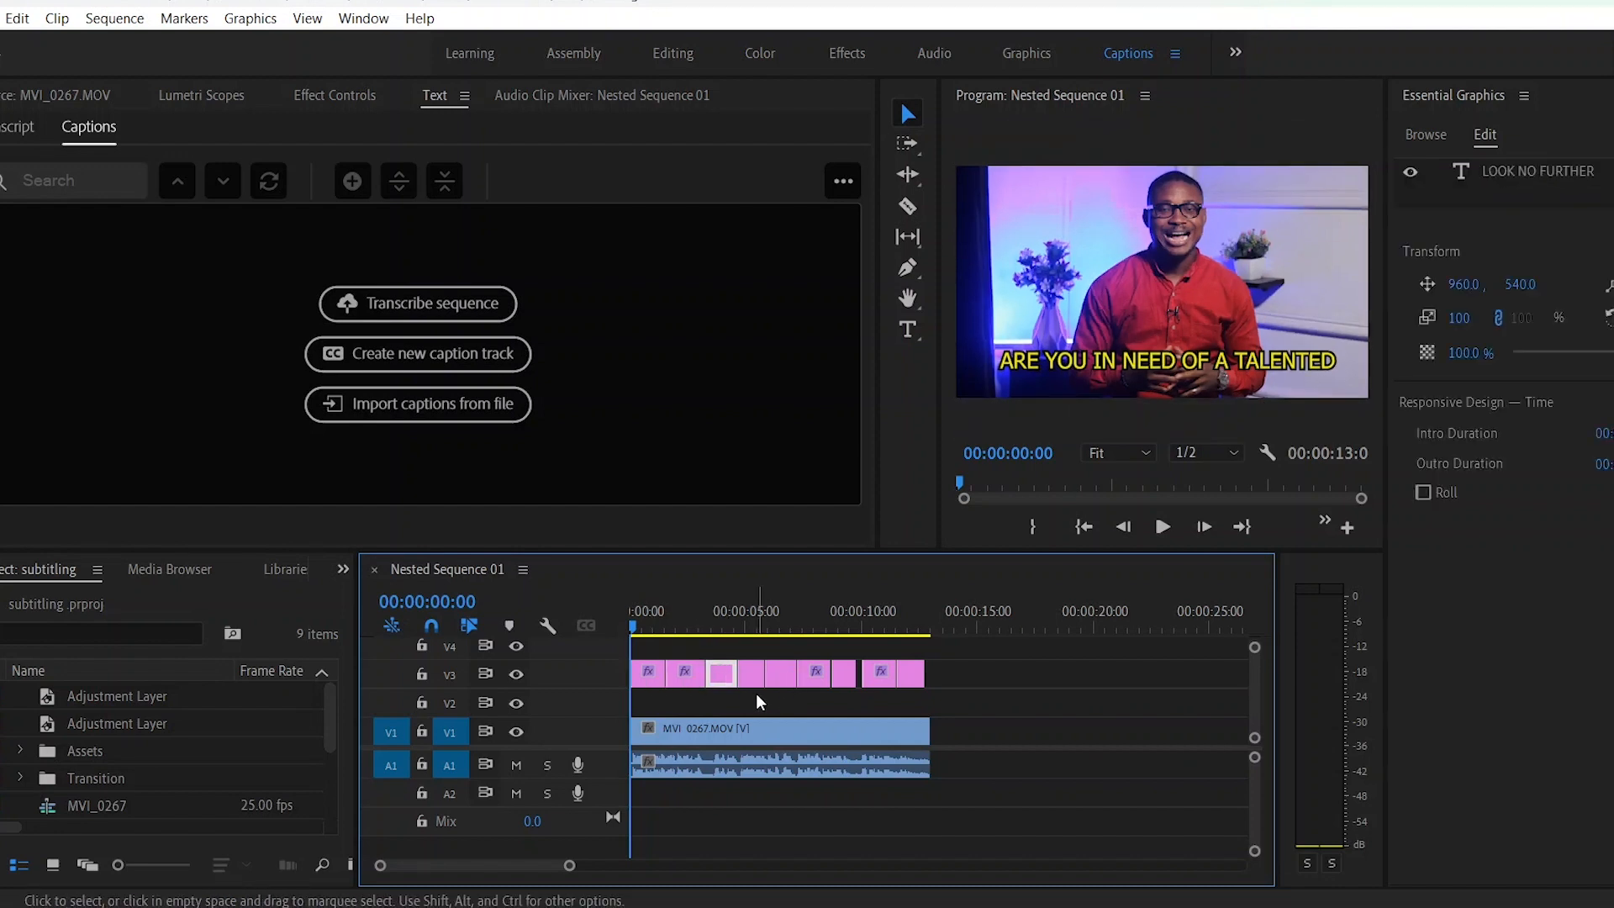
pyautogui.click(780, 675)
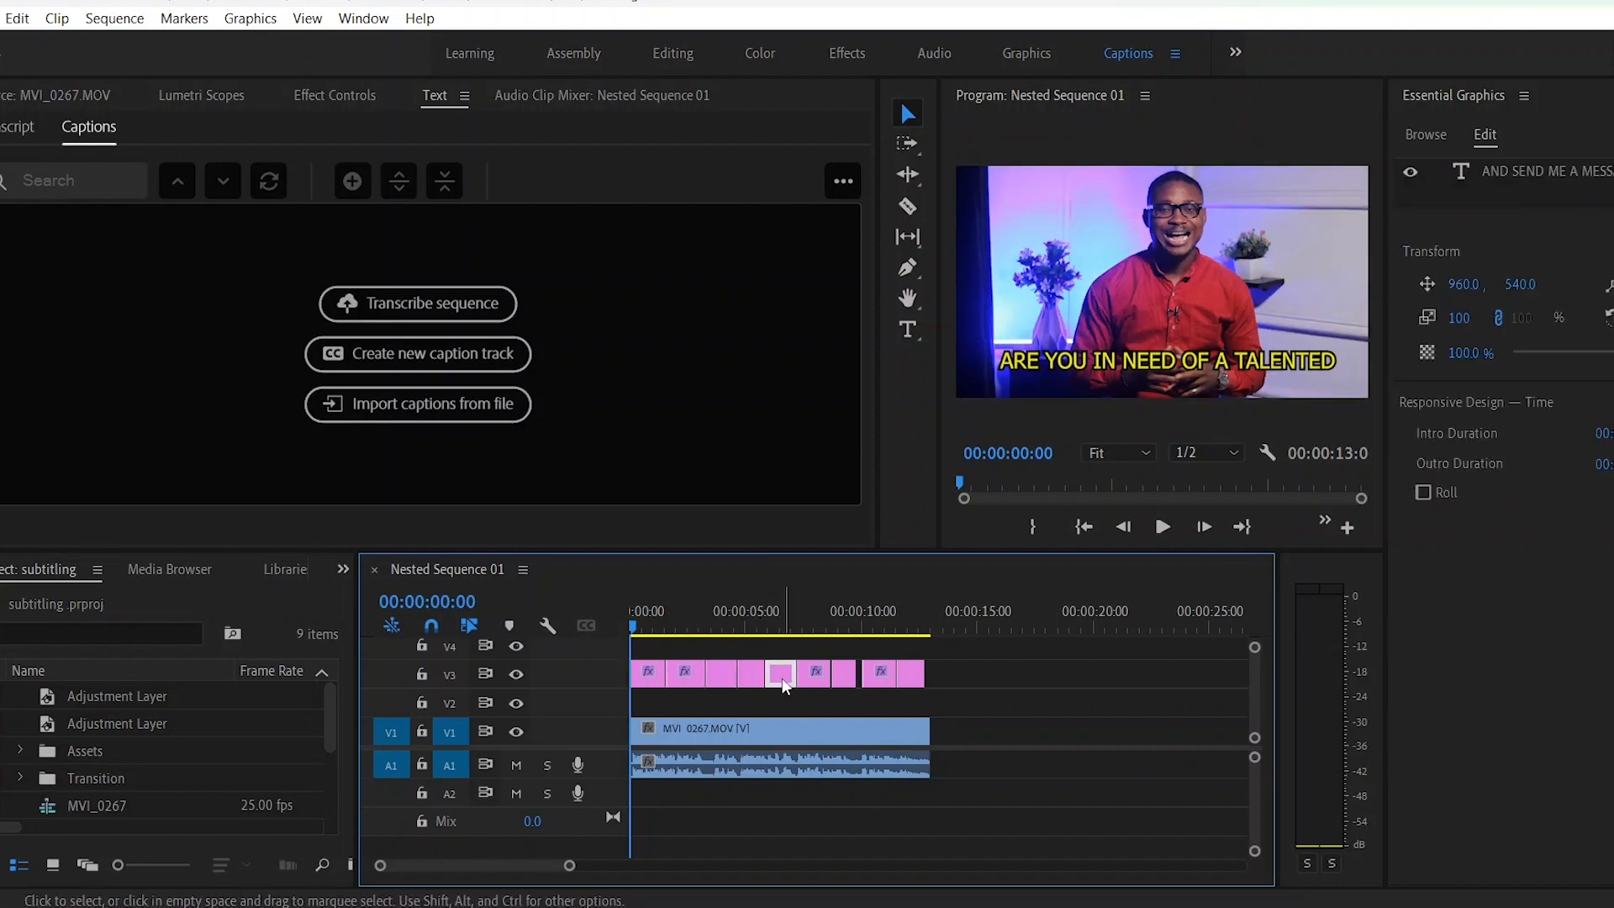
pyautogui.click(820, 677)
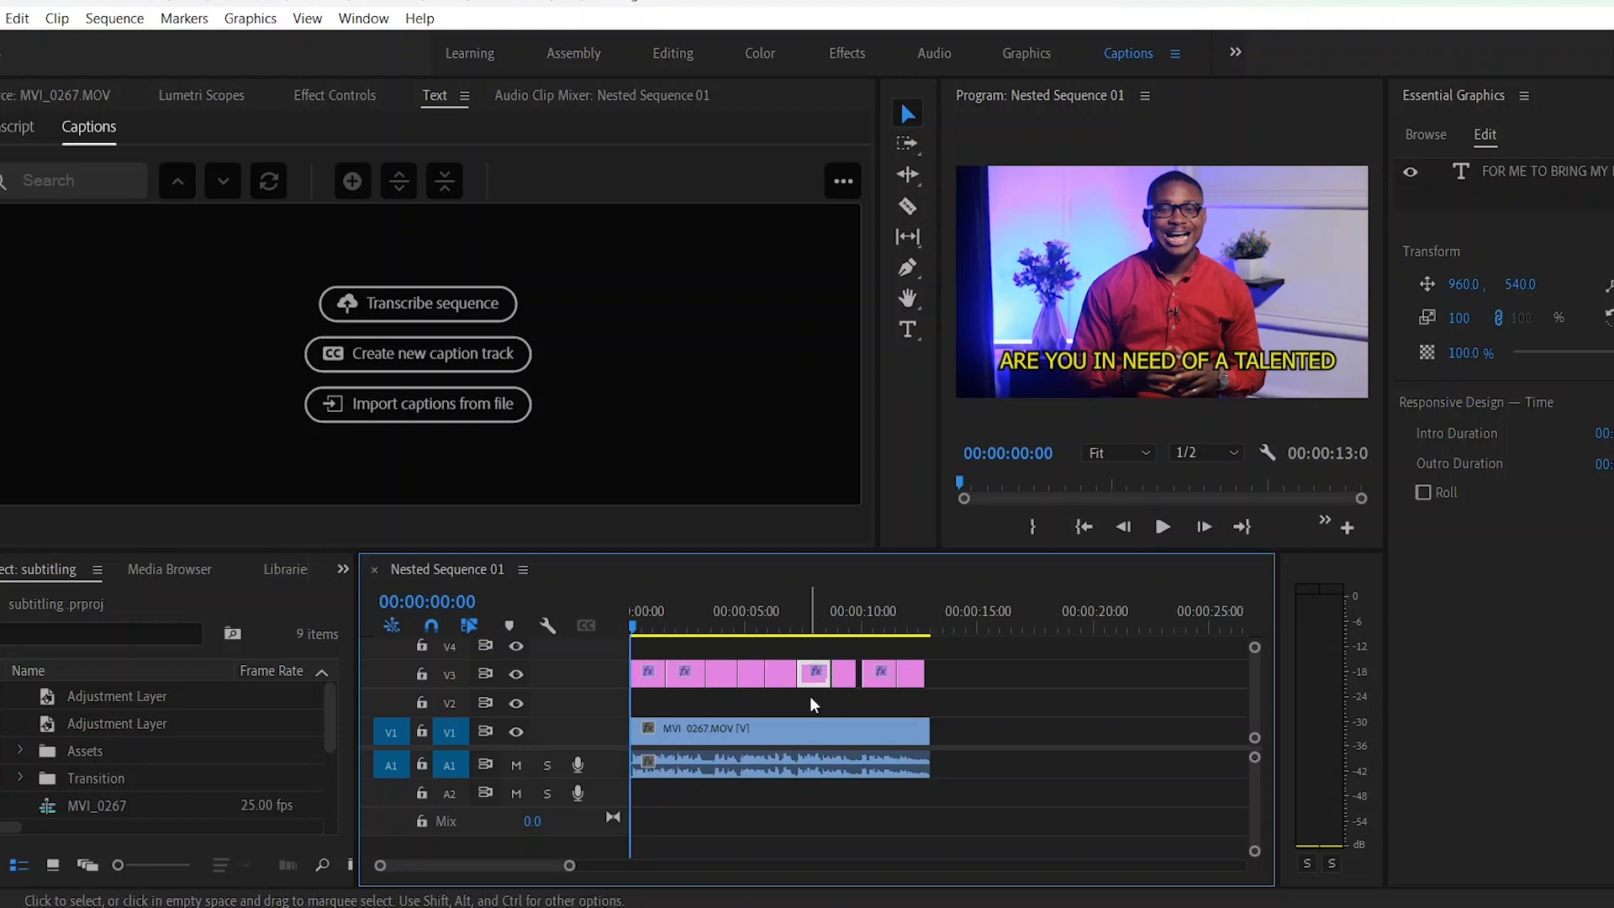
pyautogui.click(847, 678)
pyautogui.click(879, 673)
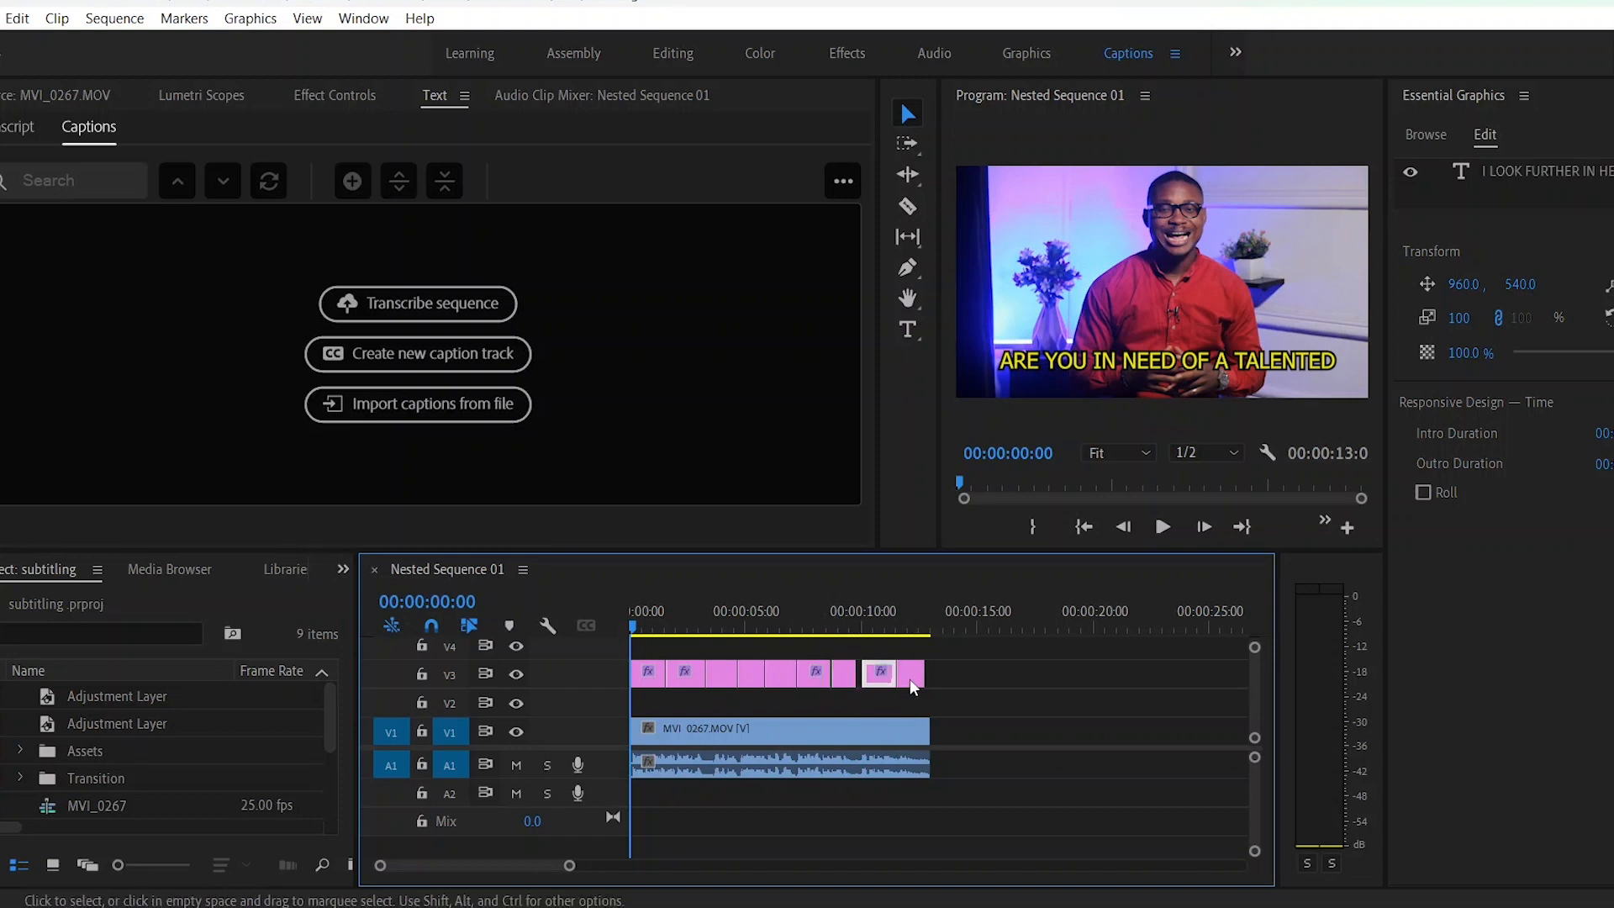
pyautogui.click(911, 678)
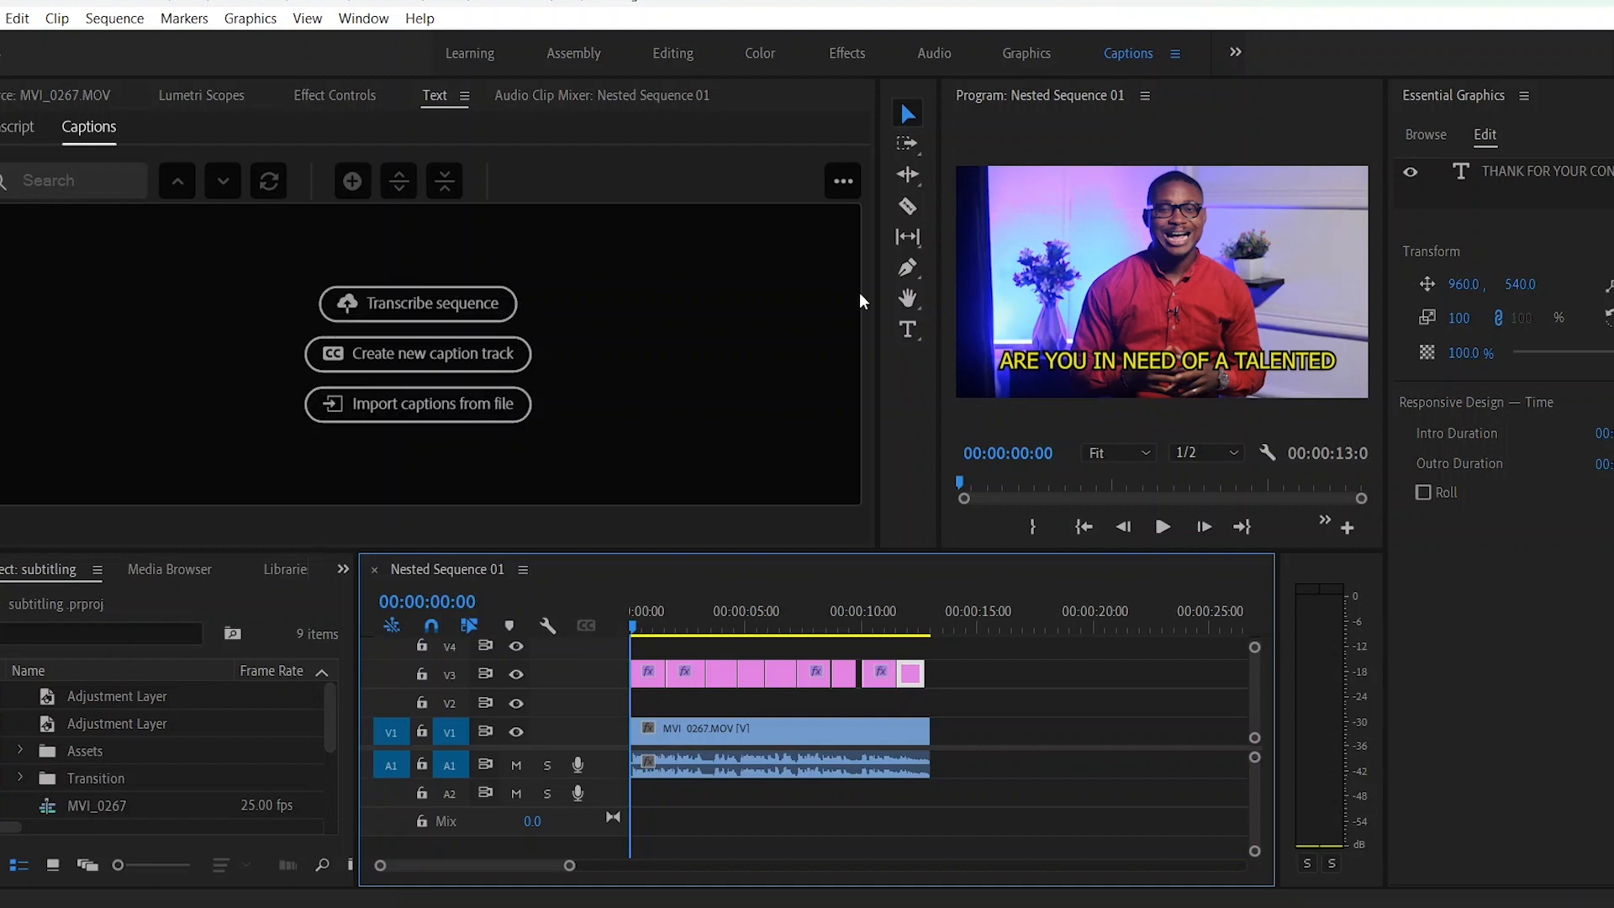
pyautogui.moveTo(987, 684); pyautogui.dragTo(633, 684)
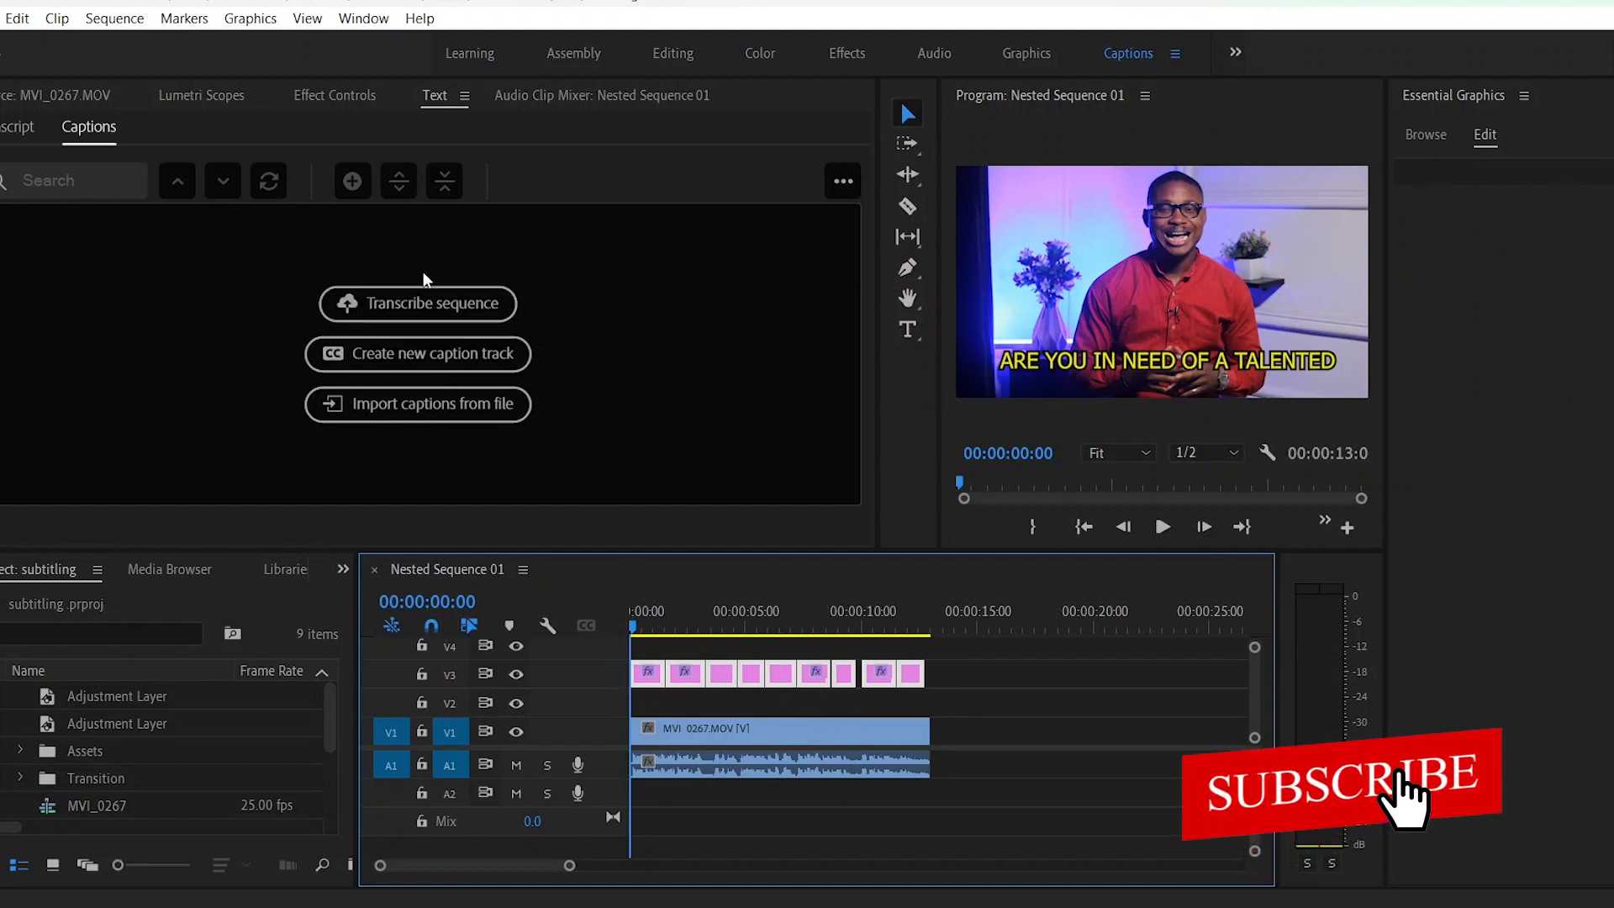
pyautogui.click(948, 672)
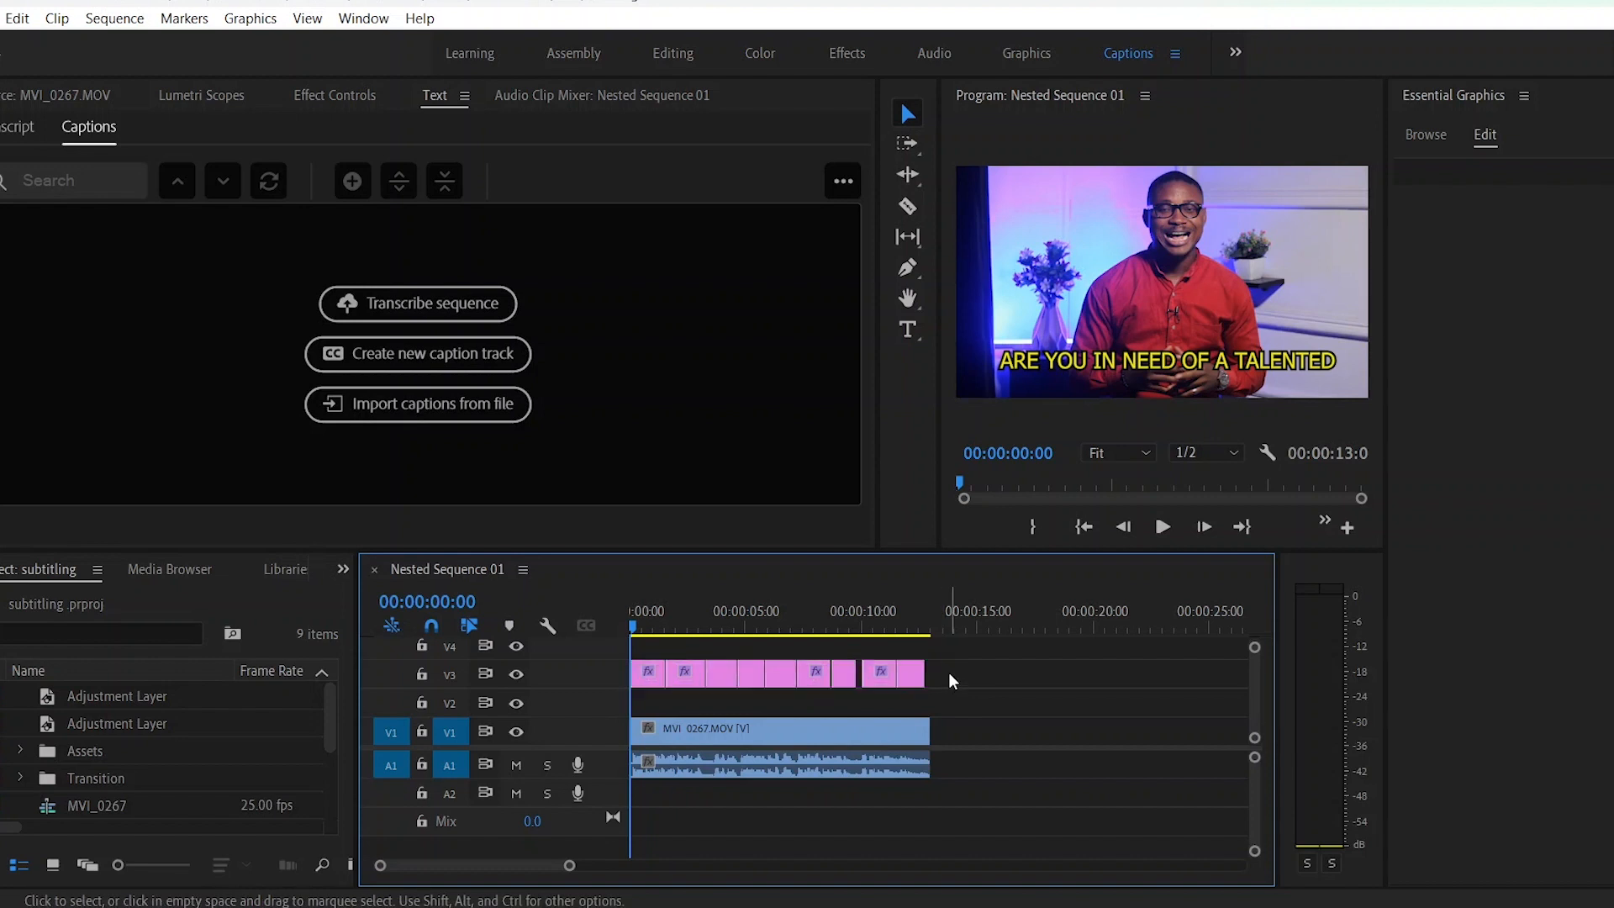
# Try to transcribe the sequence with the MVI_0267 clip selected, using Audio 1 as the analysed track.
pyautogui.click(447, 306)
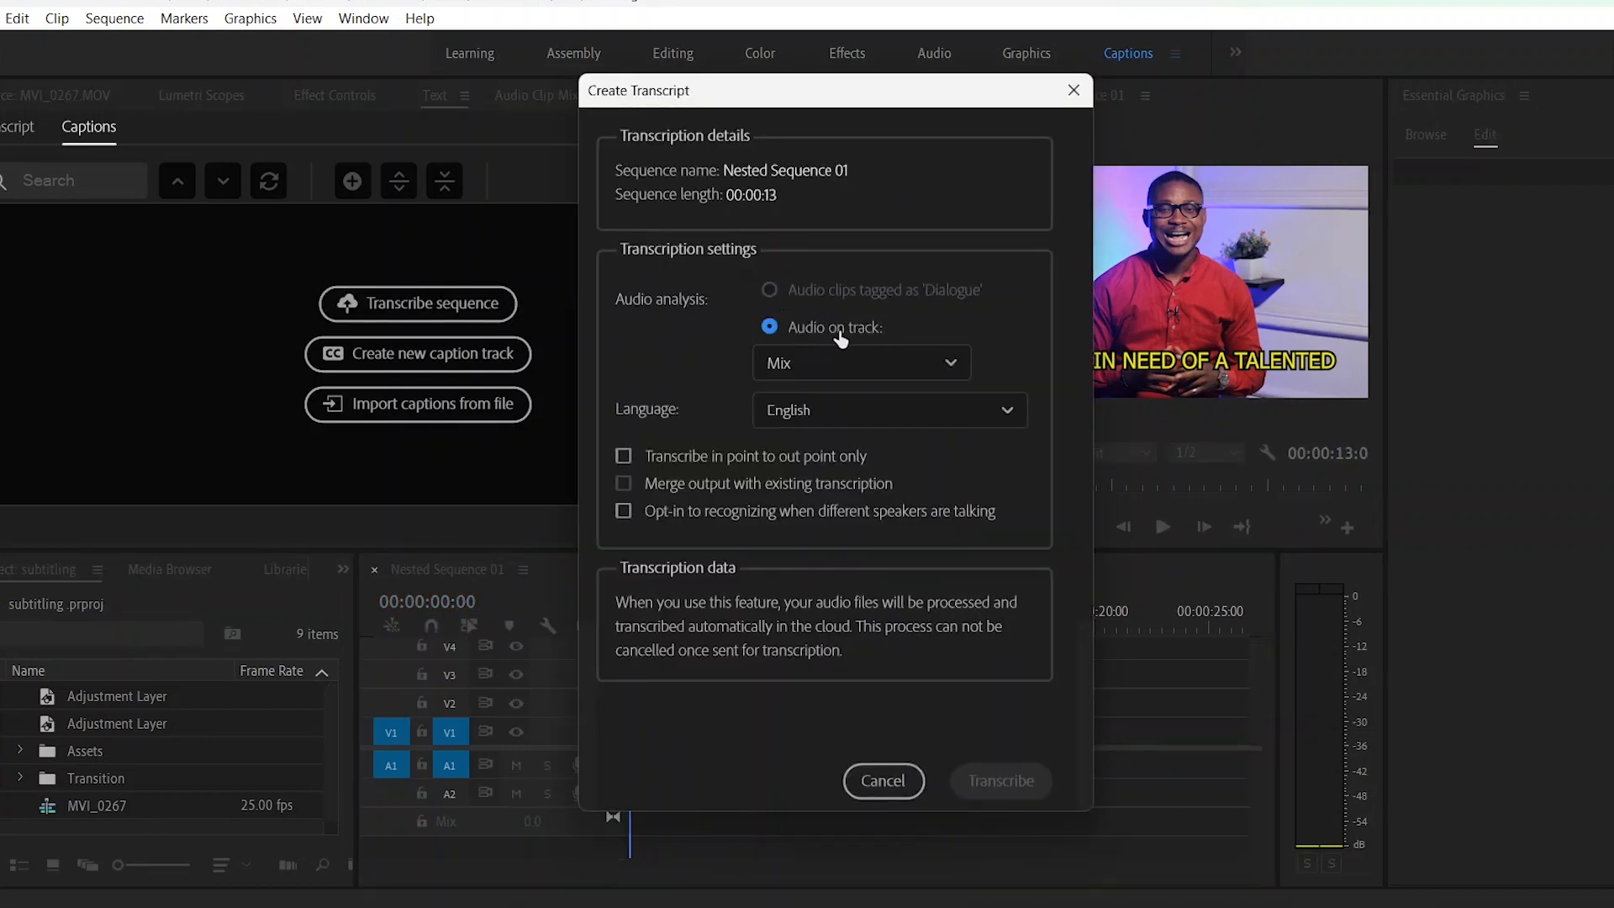
pyautogui.click(1073, 90)
pyautogui.click(672, 769)
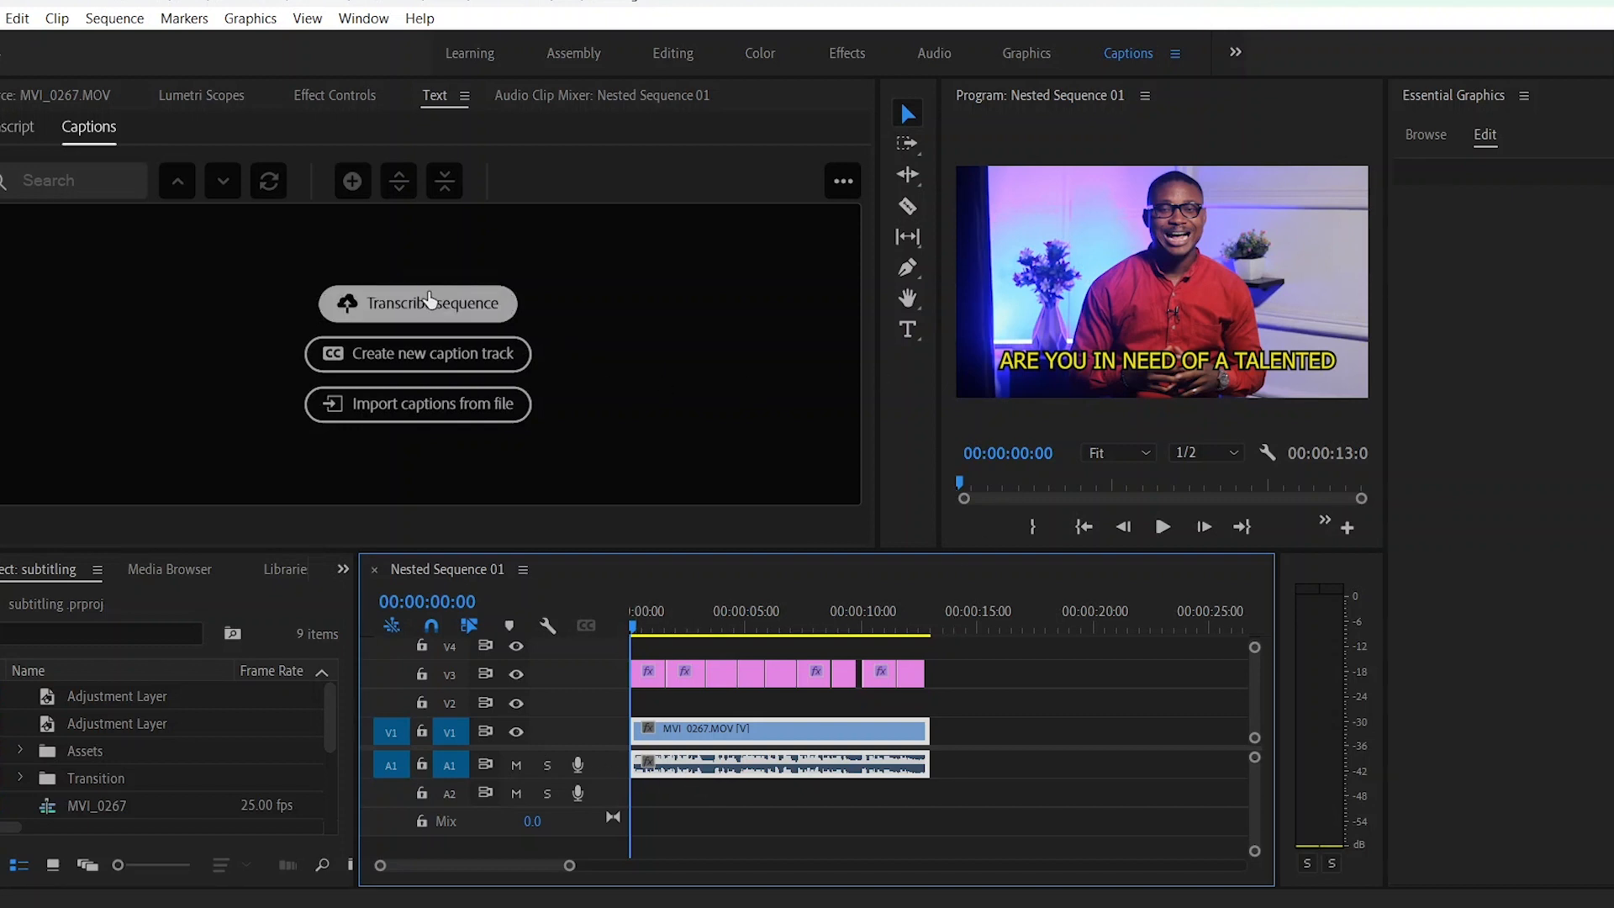
pyautogui.click(428, 300)
pyautogui.click(874, 363)
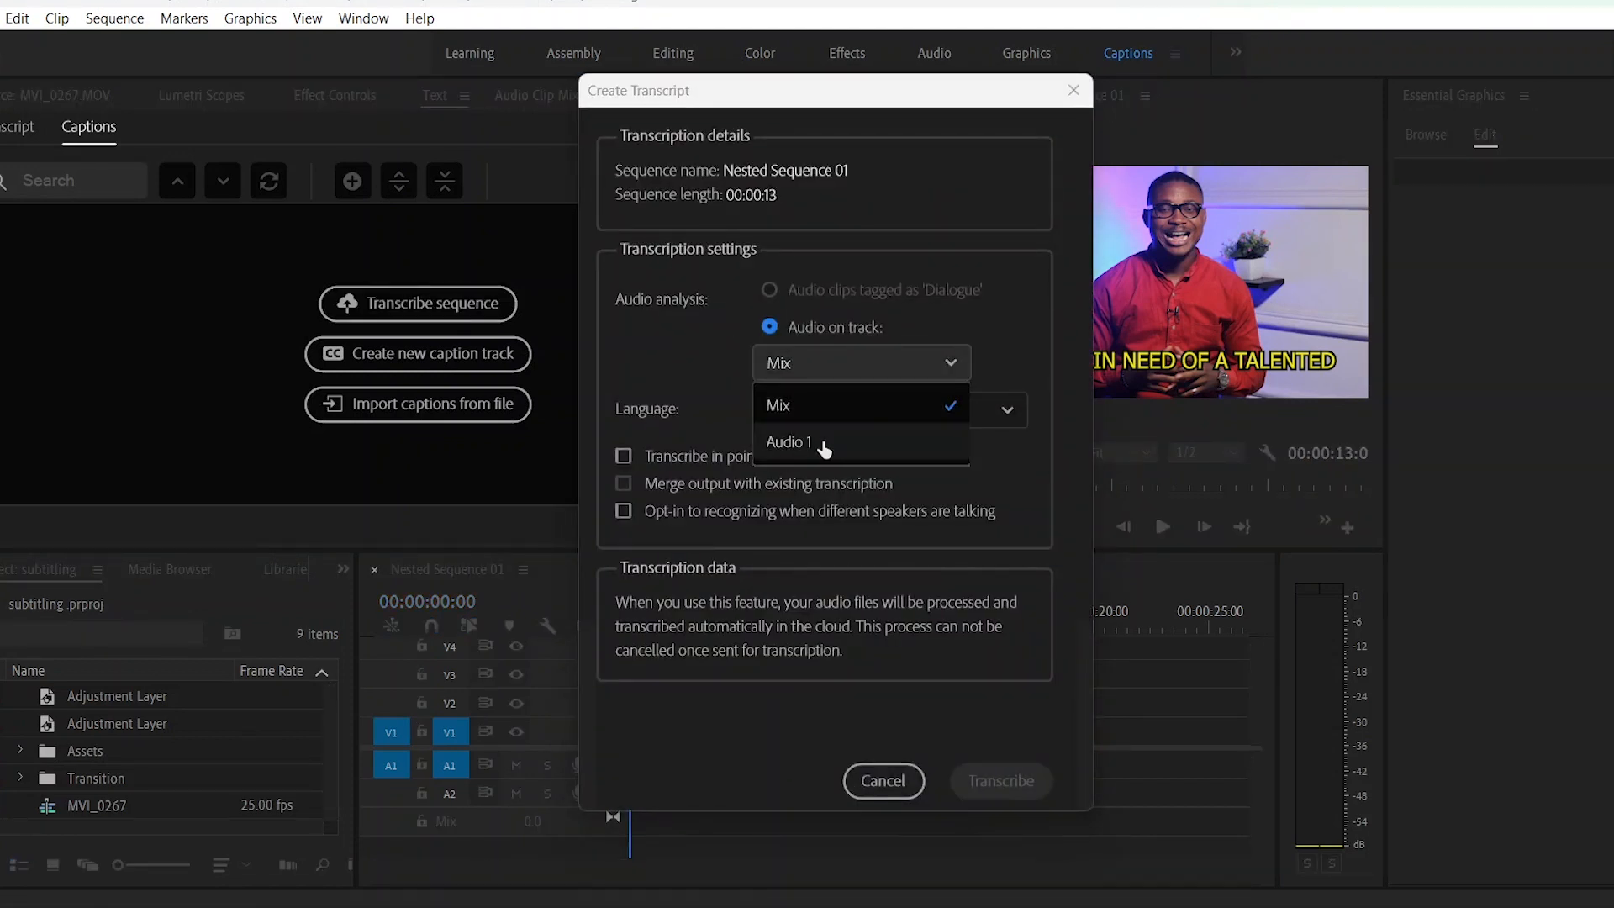
pyautogui.click(822, 442)
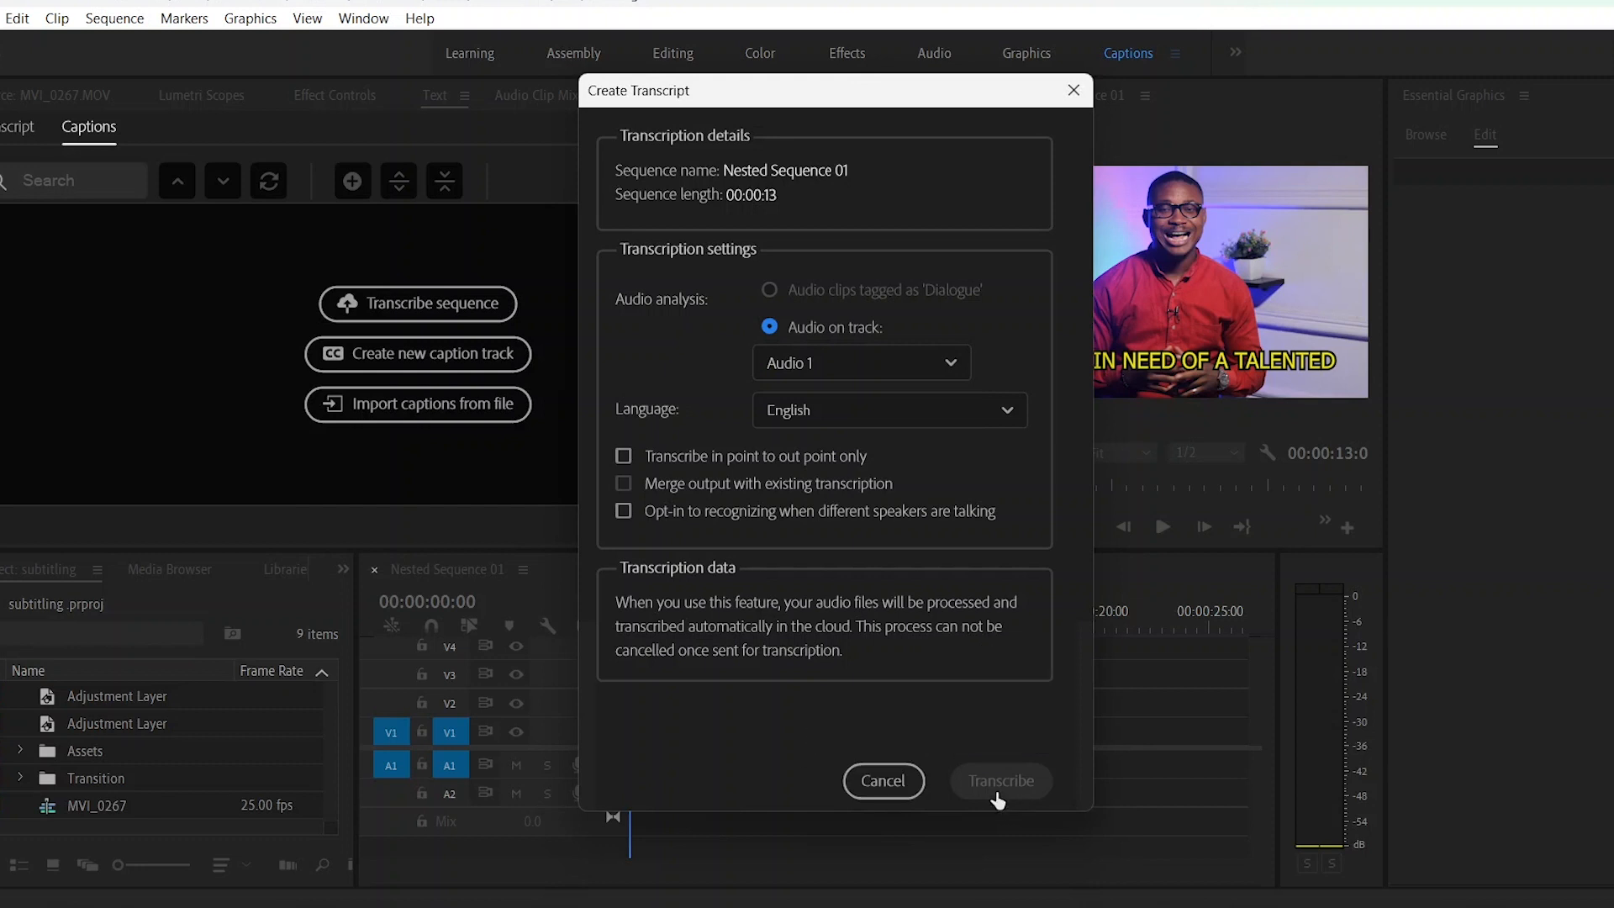
pyautogui.moveTo(997, 799)
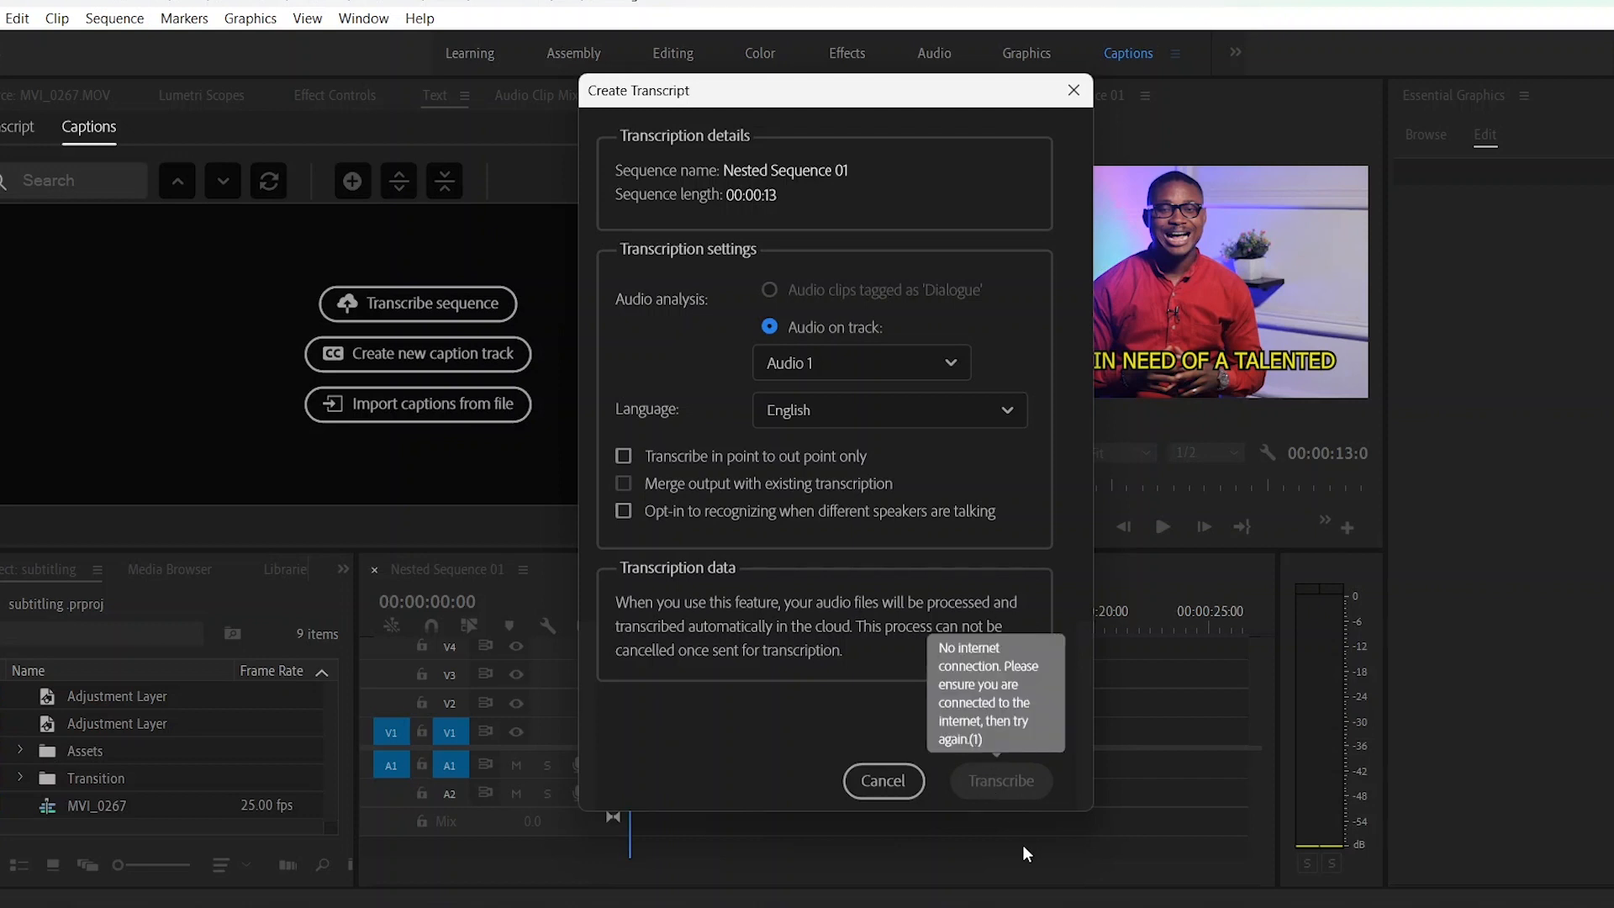
pyautogui.click(1073, 89)
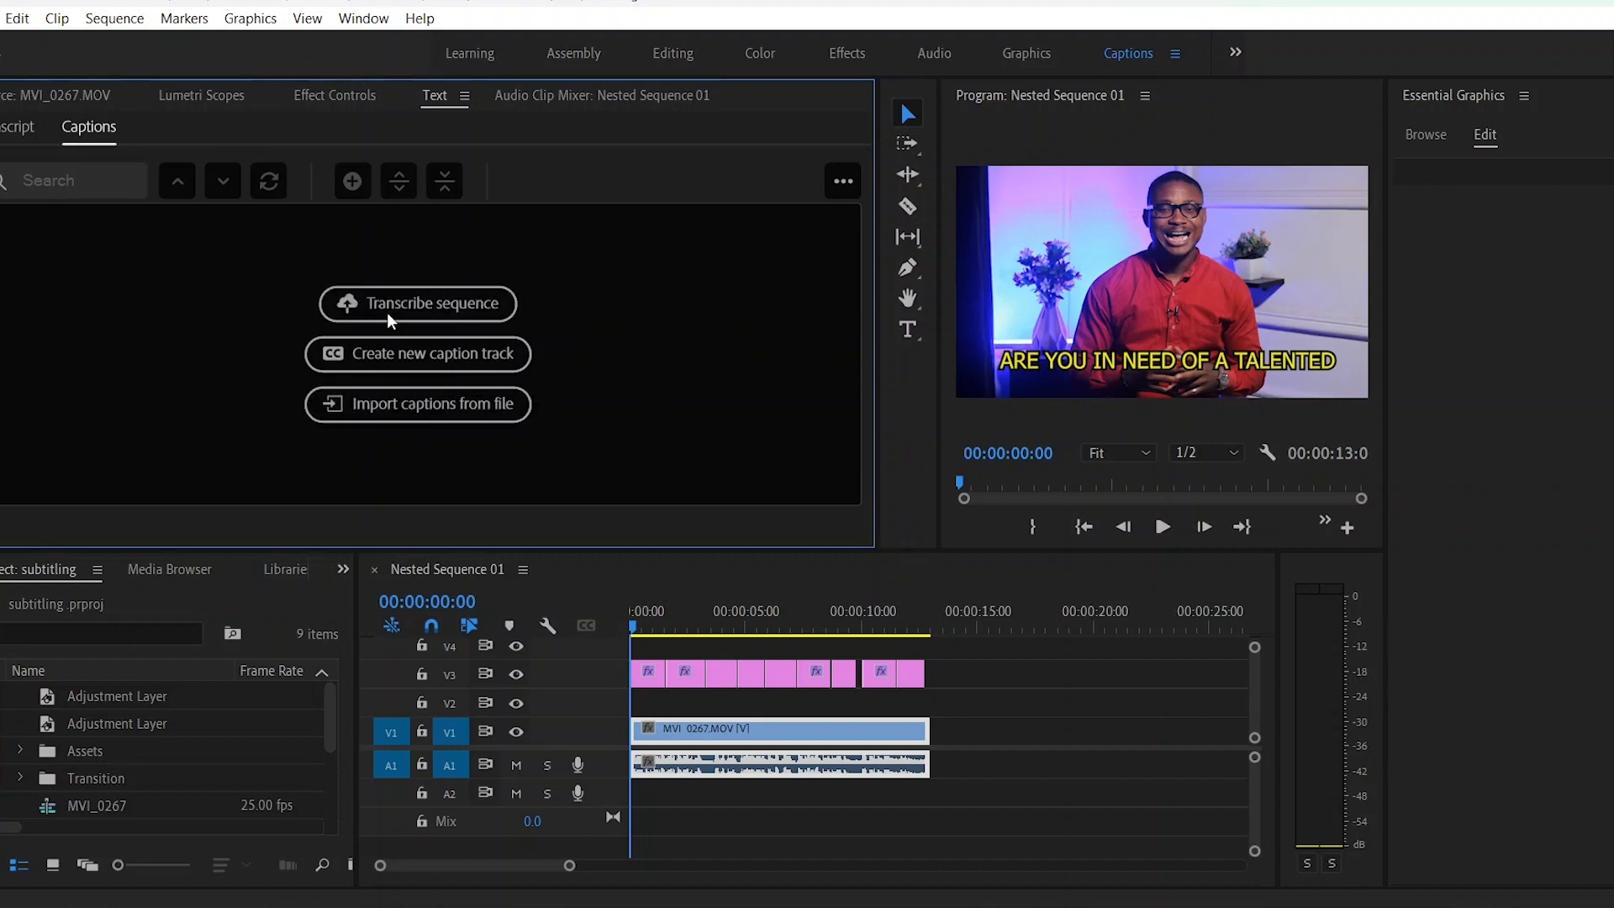
# Nest all the subtitle graphic clips on track V3 into a sequence named "join file audio".
pyautogui.click(941, 691)
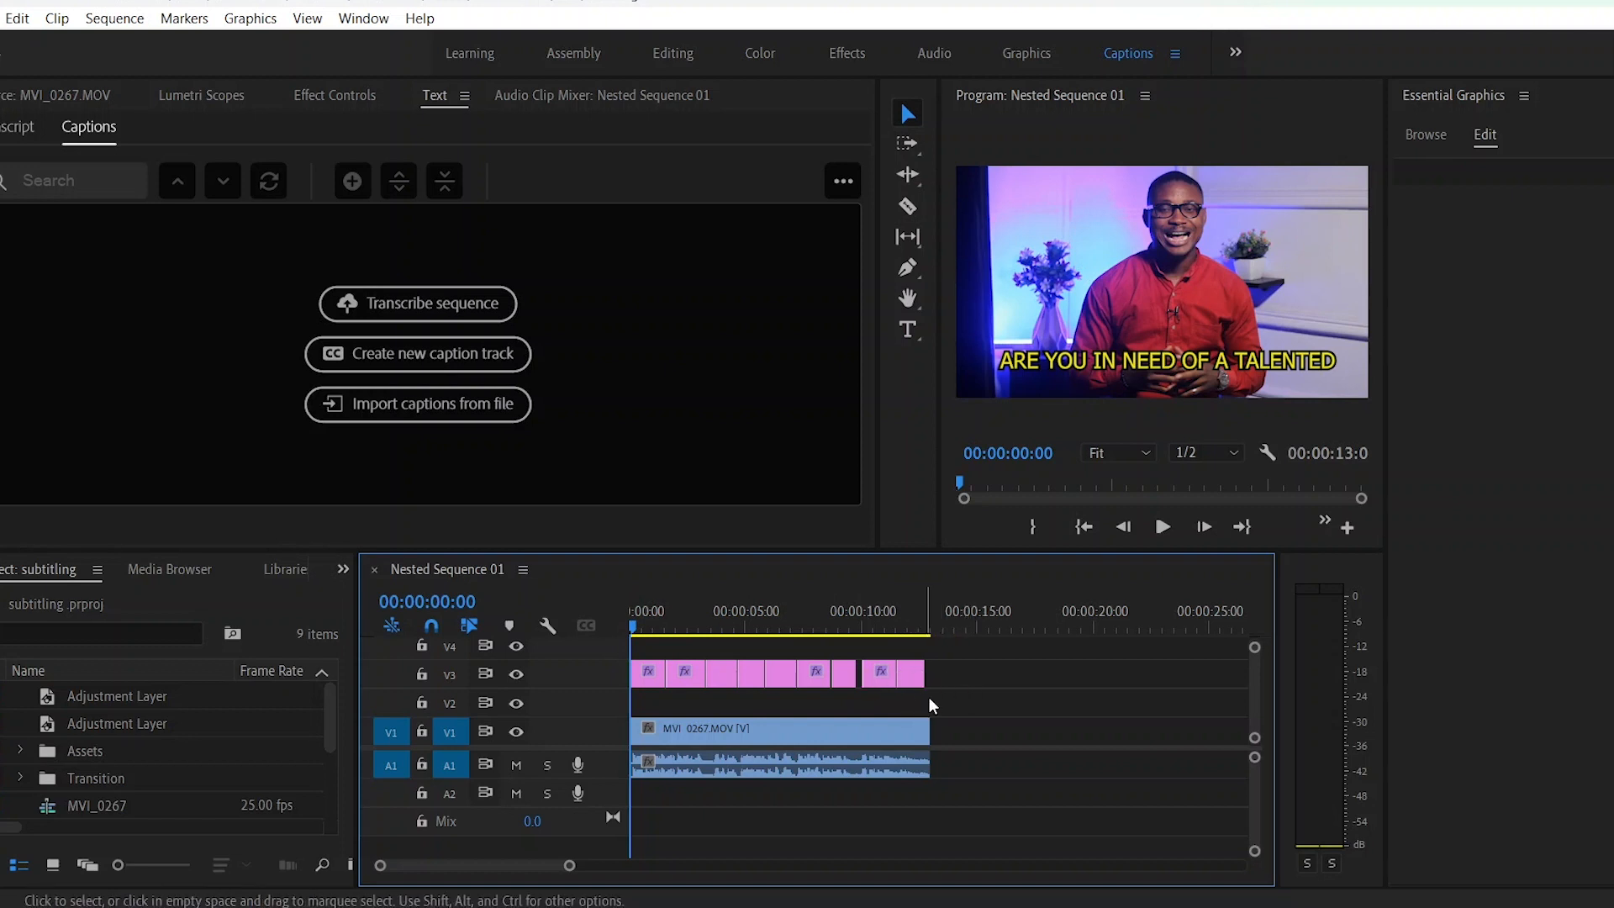
pyautogui.moveTo(943, 689); pyautogui.dragTo(629, 664)
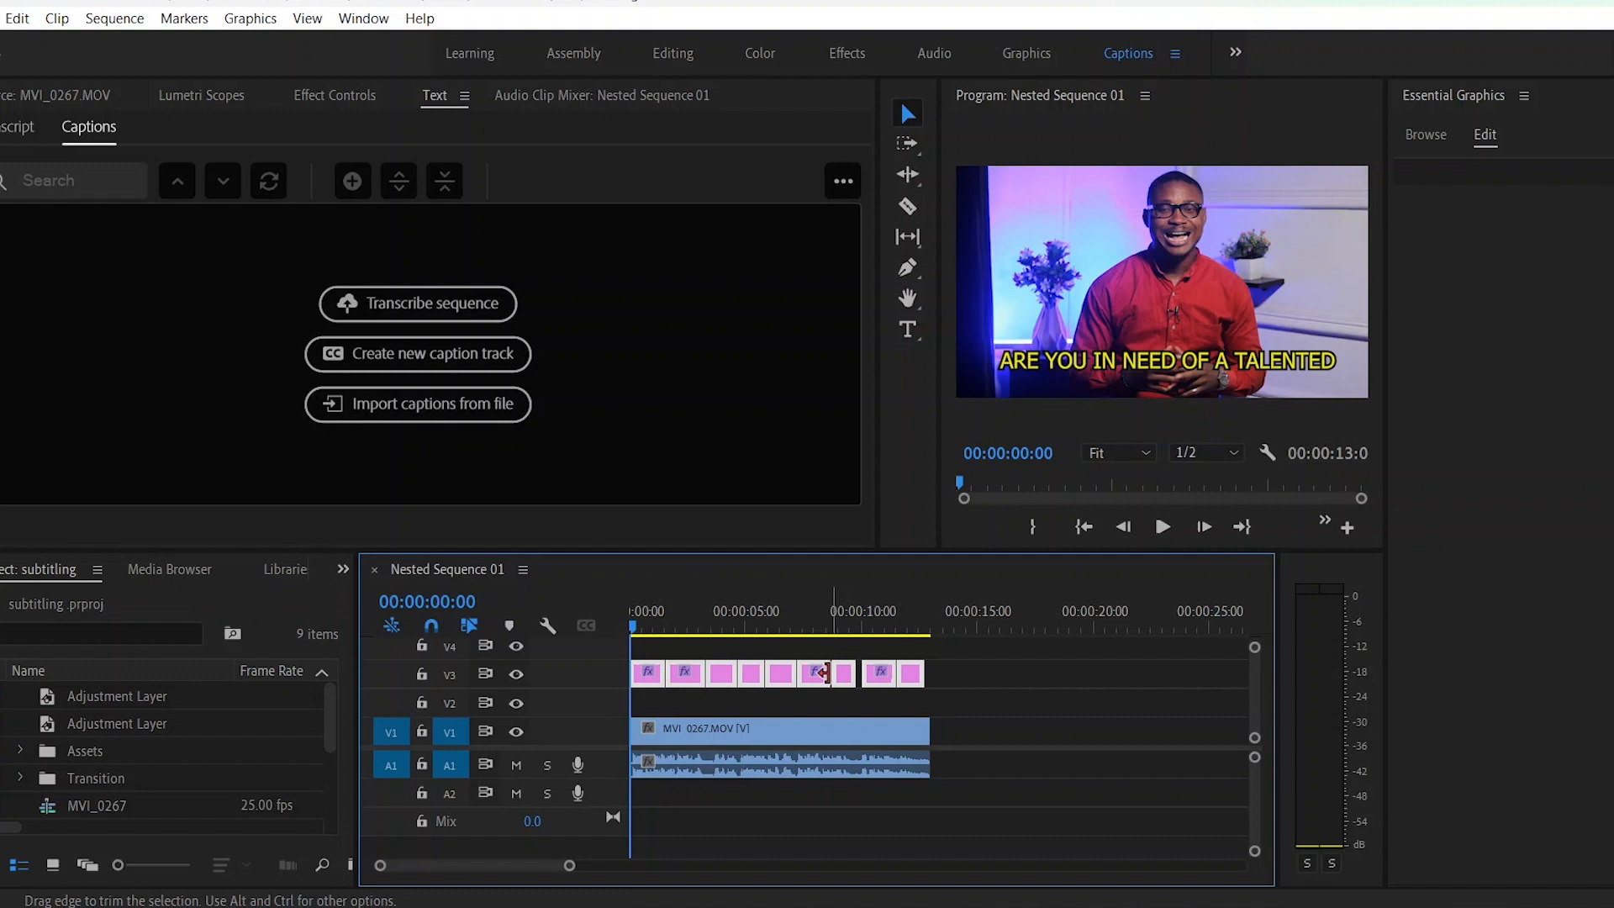
pyautogui.rightClick(780, 685)
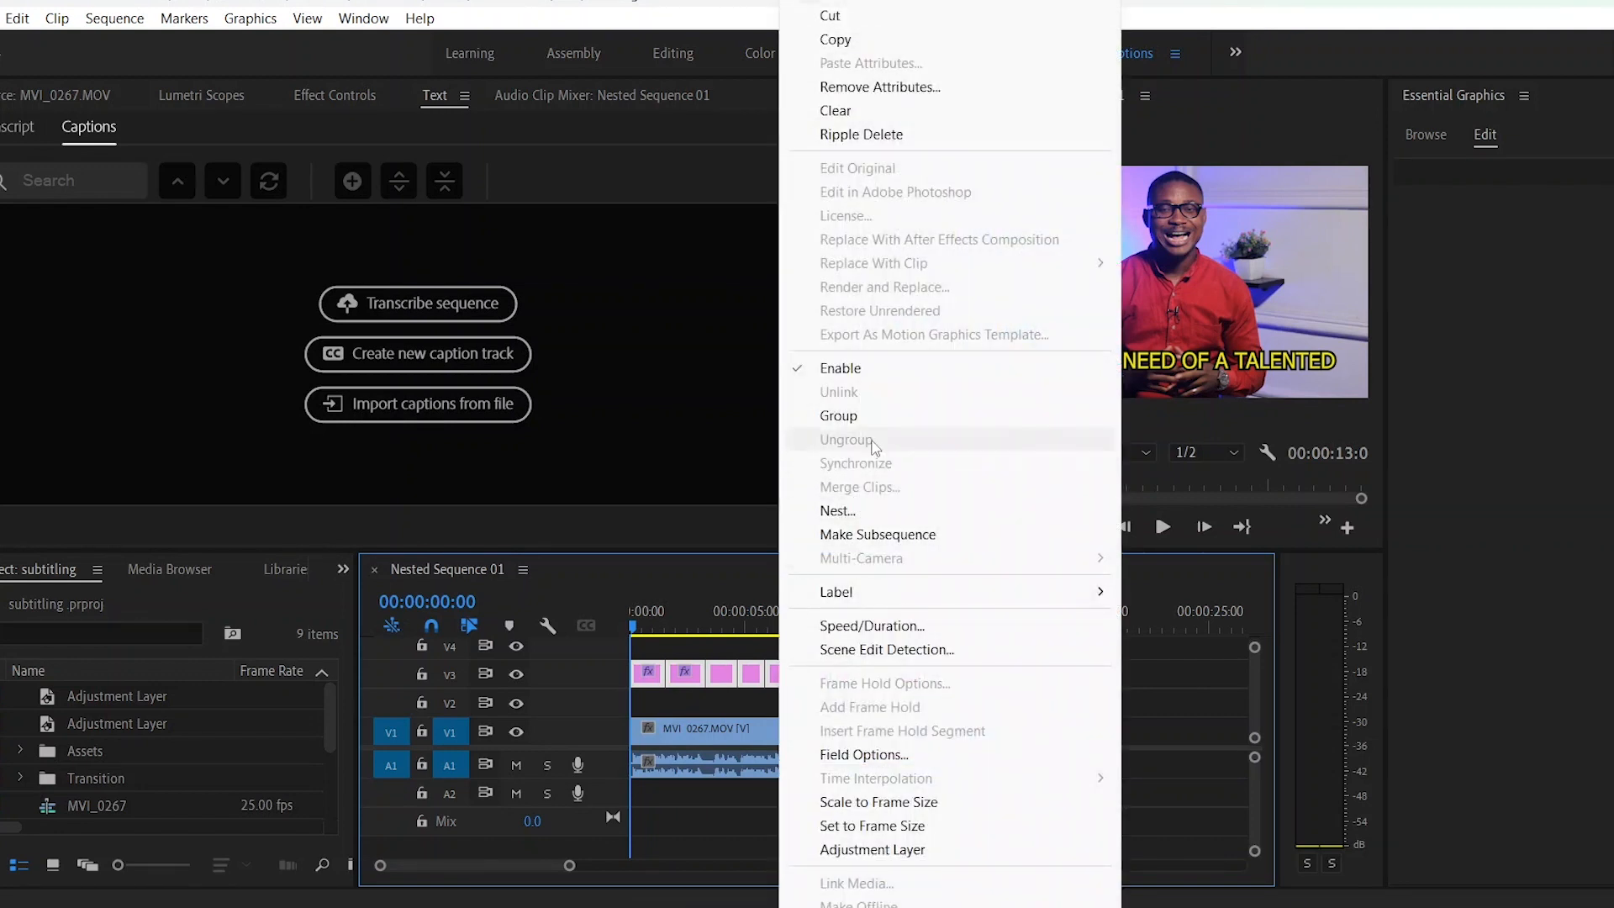
pyautogui.click(845, 513)
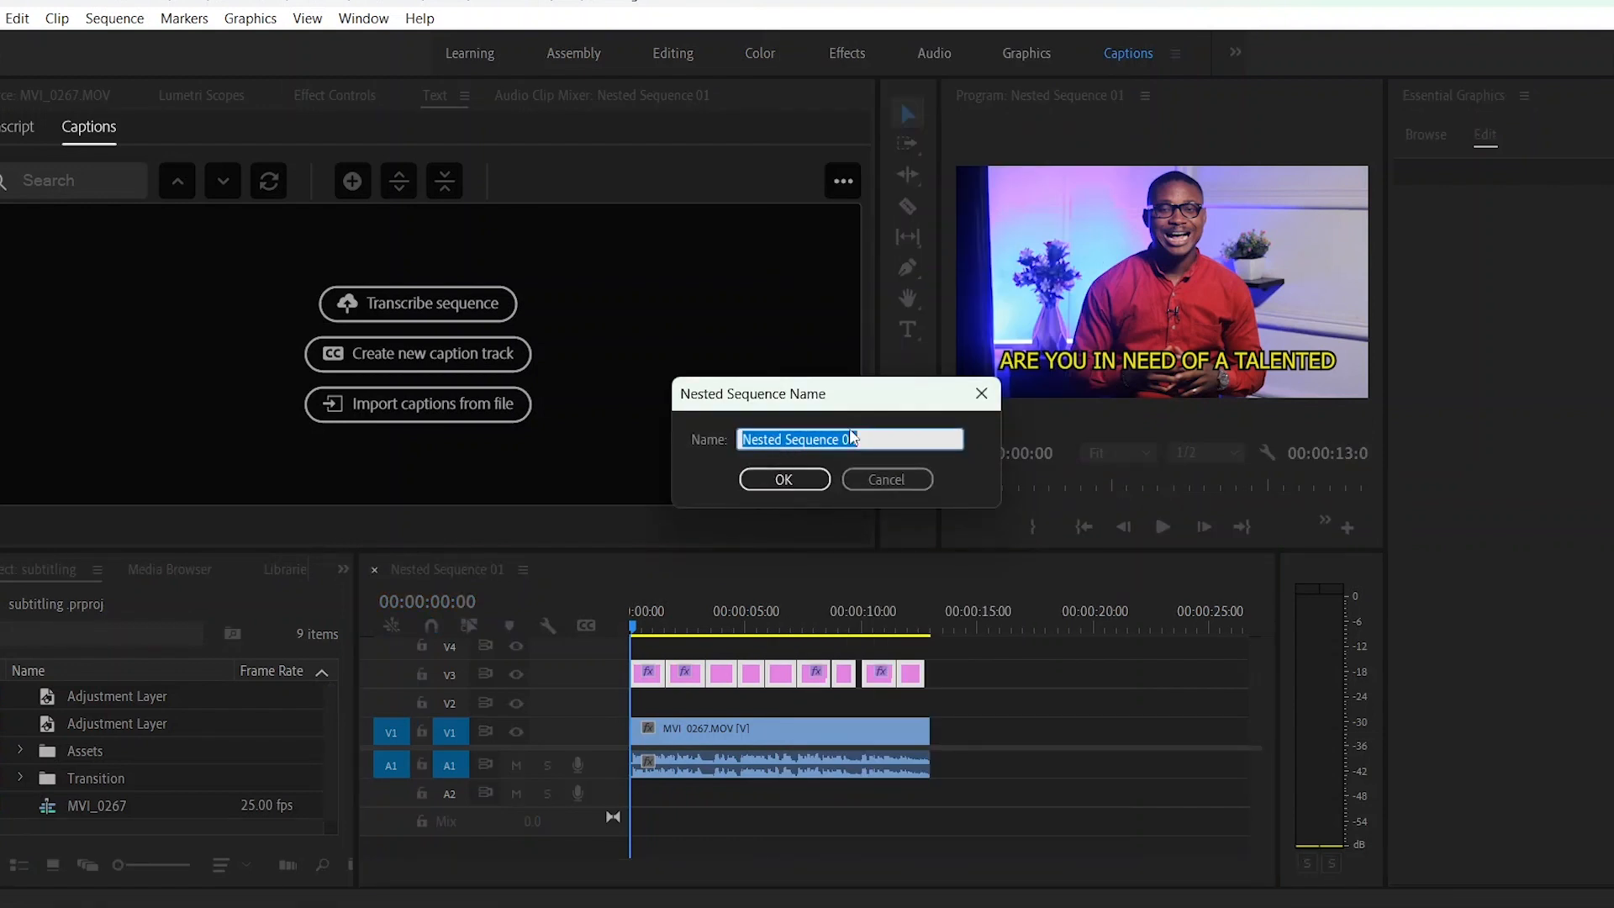
pyautogui.press('BackSpace')
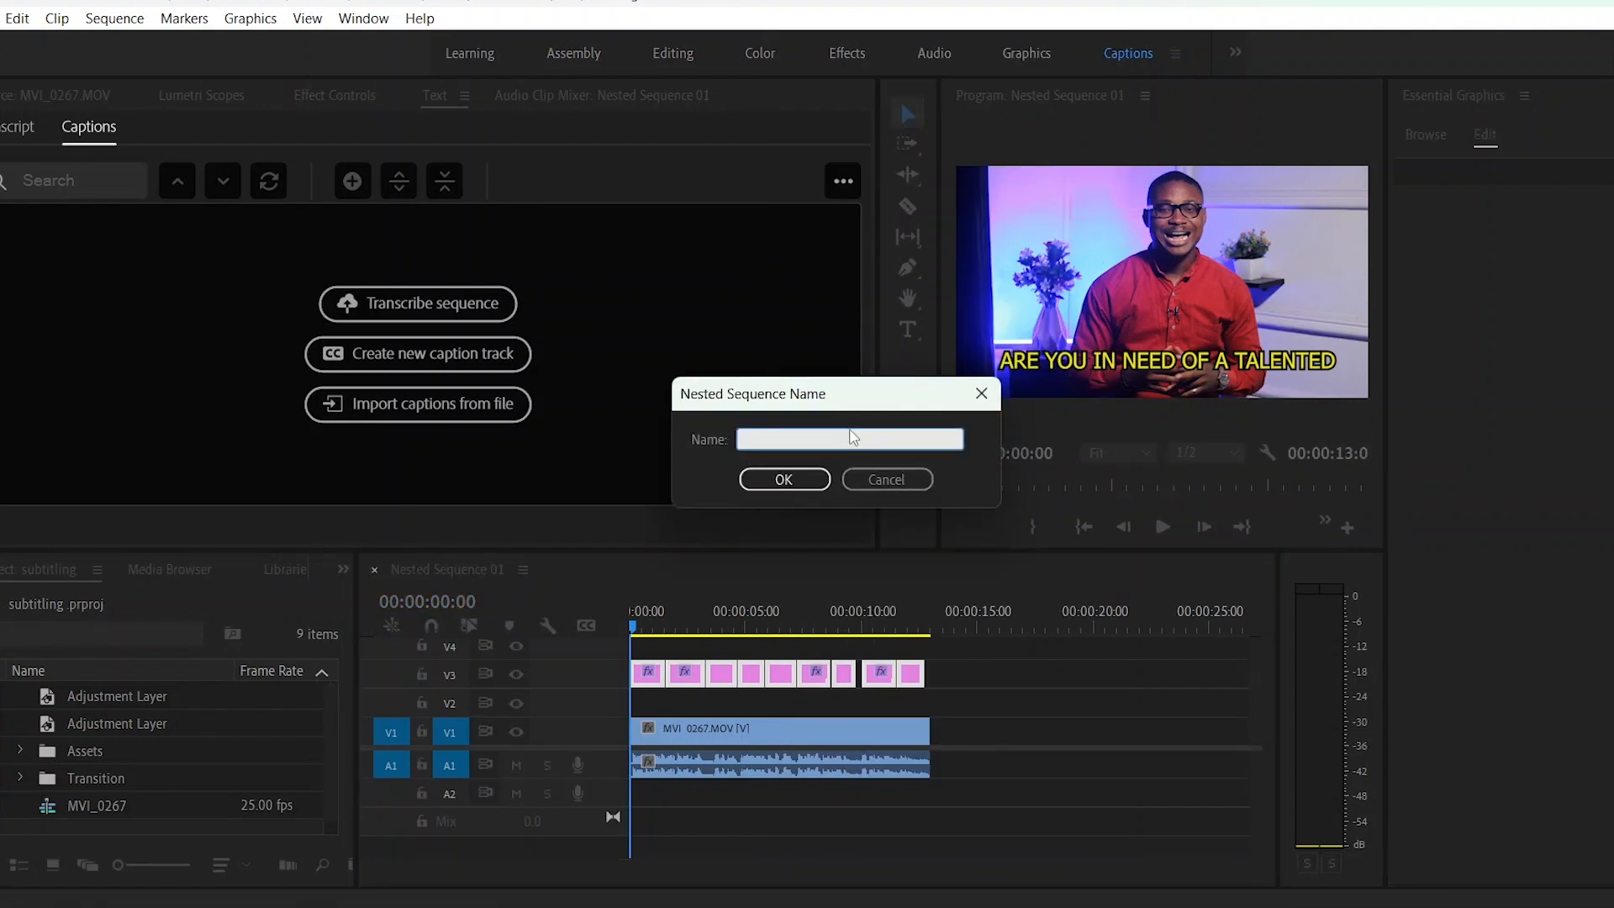
pyautogui.write('join file audio')
pyautogui.press('Return')
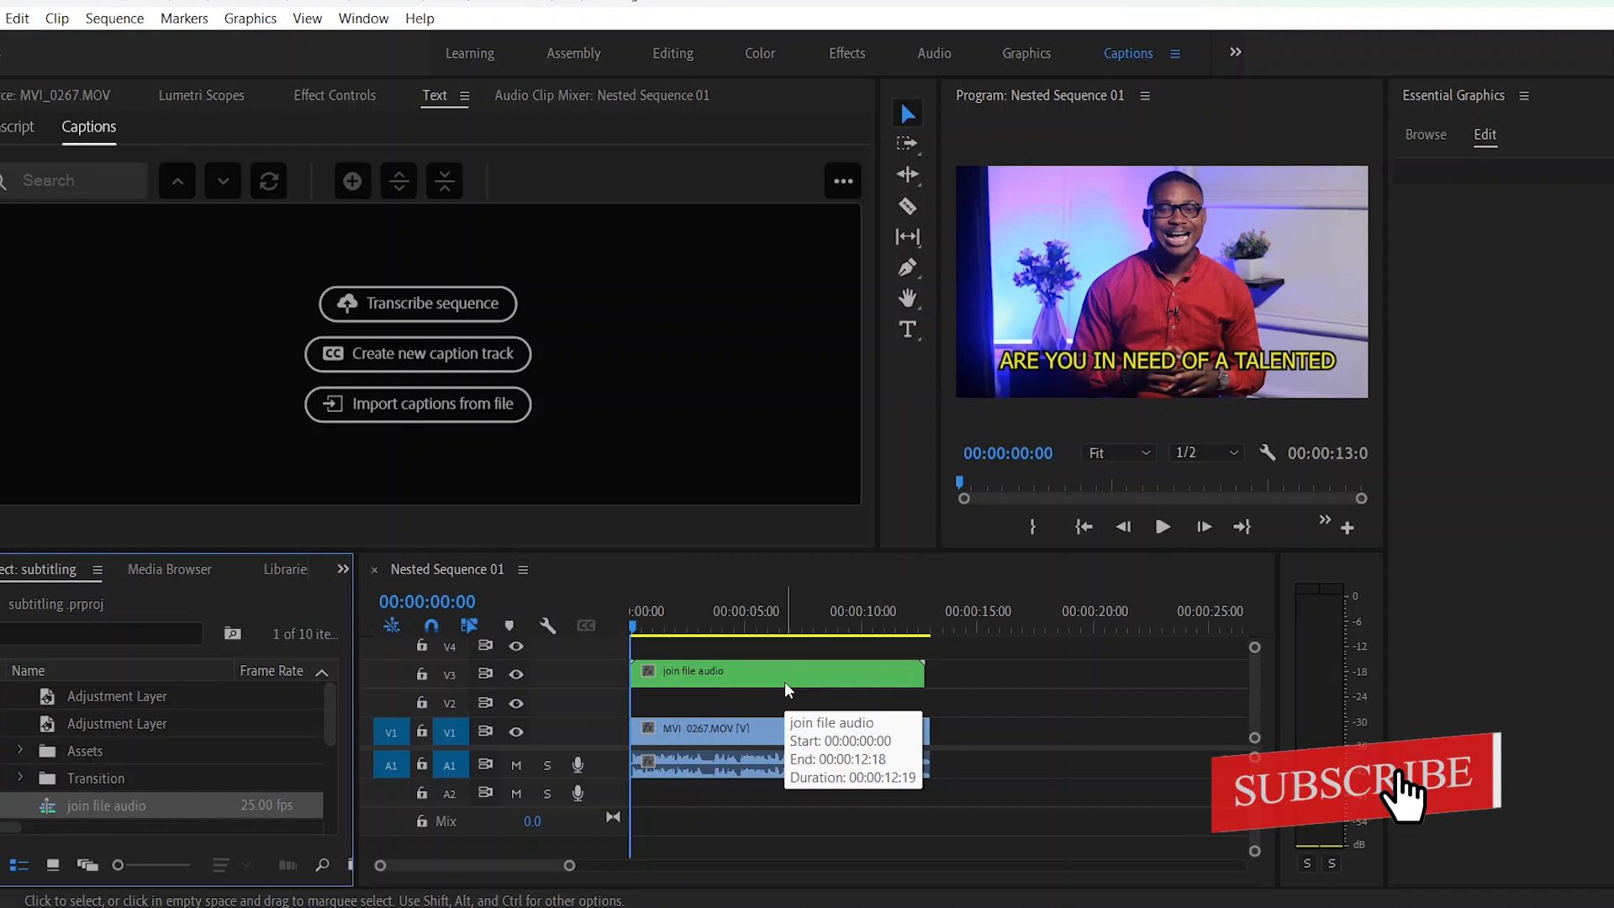
# Open the join file audio nested sequence and create a 1920 × 1080 adjustment layer at 25.00 fps with square pixels.
pyautogui.doubleClick(702, 678)
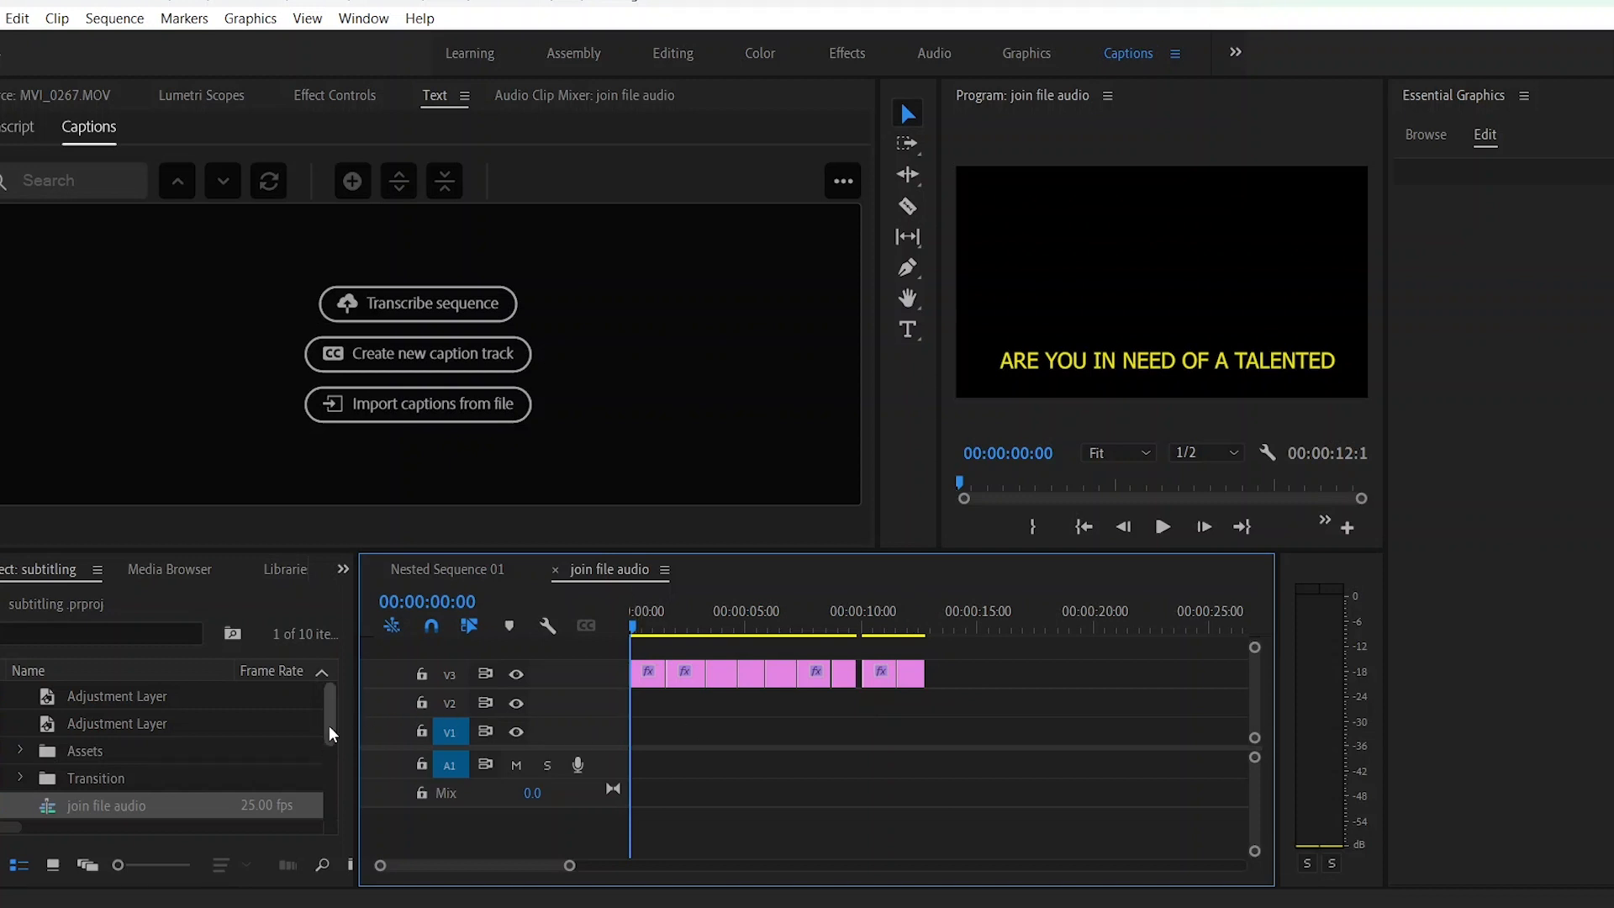
pyautogui.moveTo(326, 720); pyautogui.dragTo(328, 738)
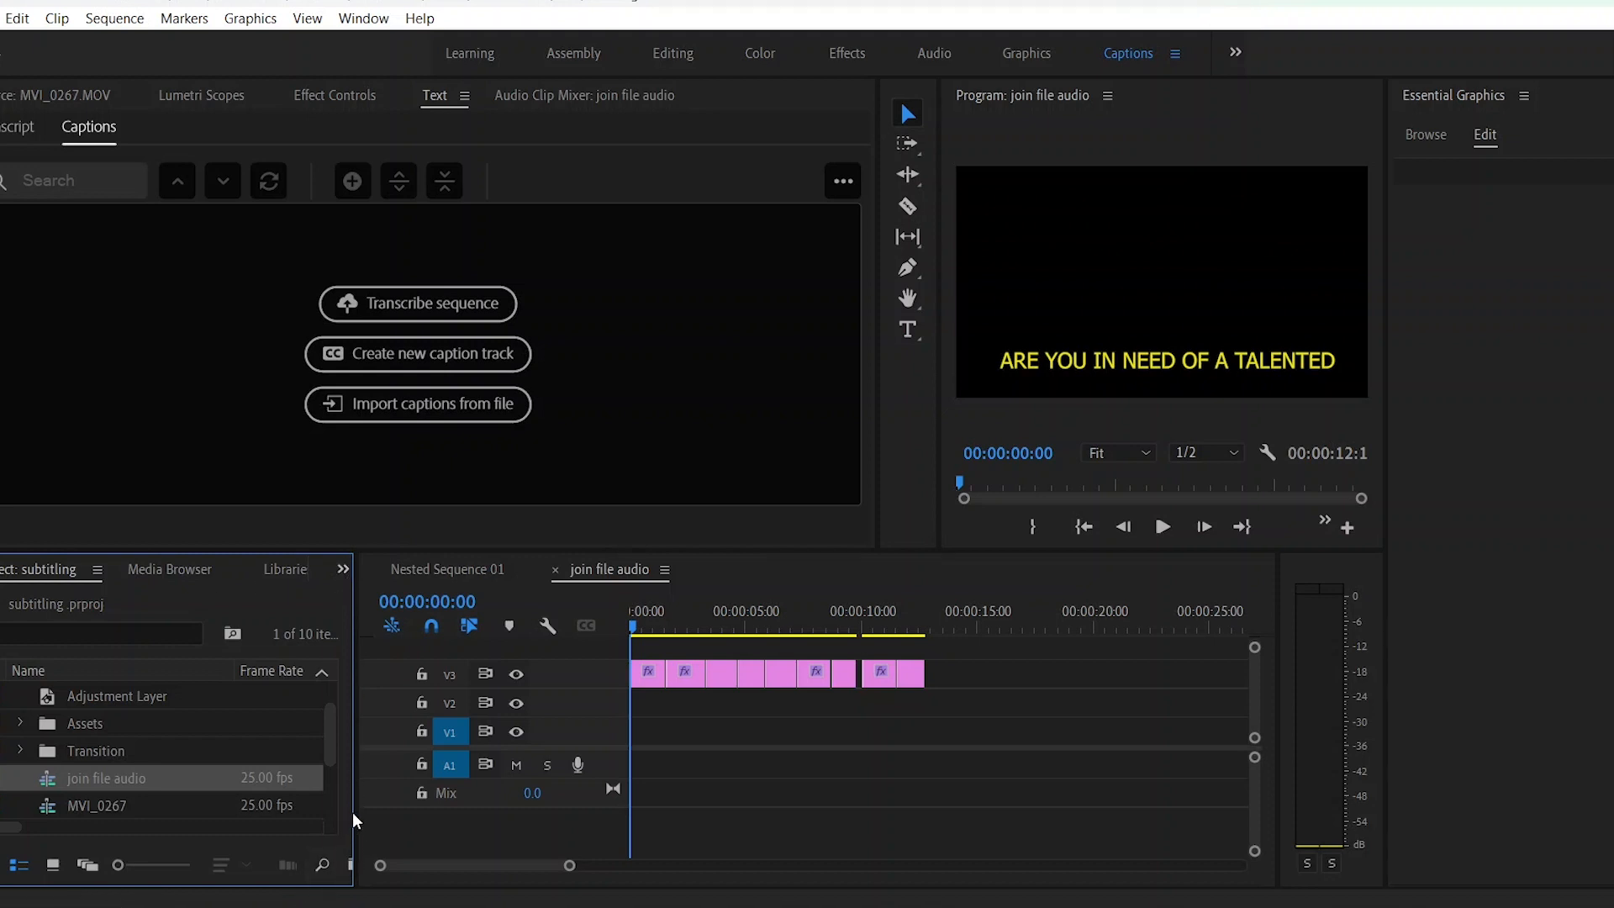
pyautogui.moveTo(353, 813); pyautogui.dragTo(473, 824)
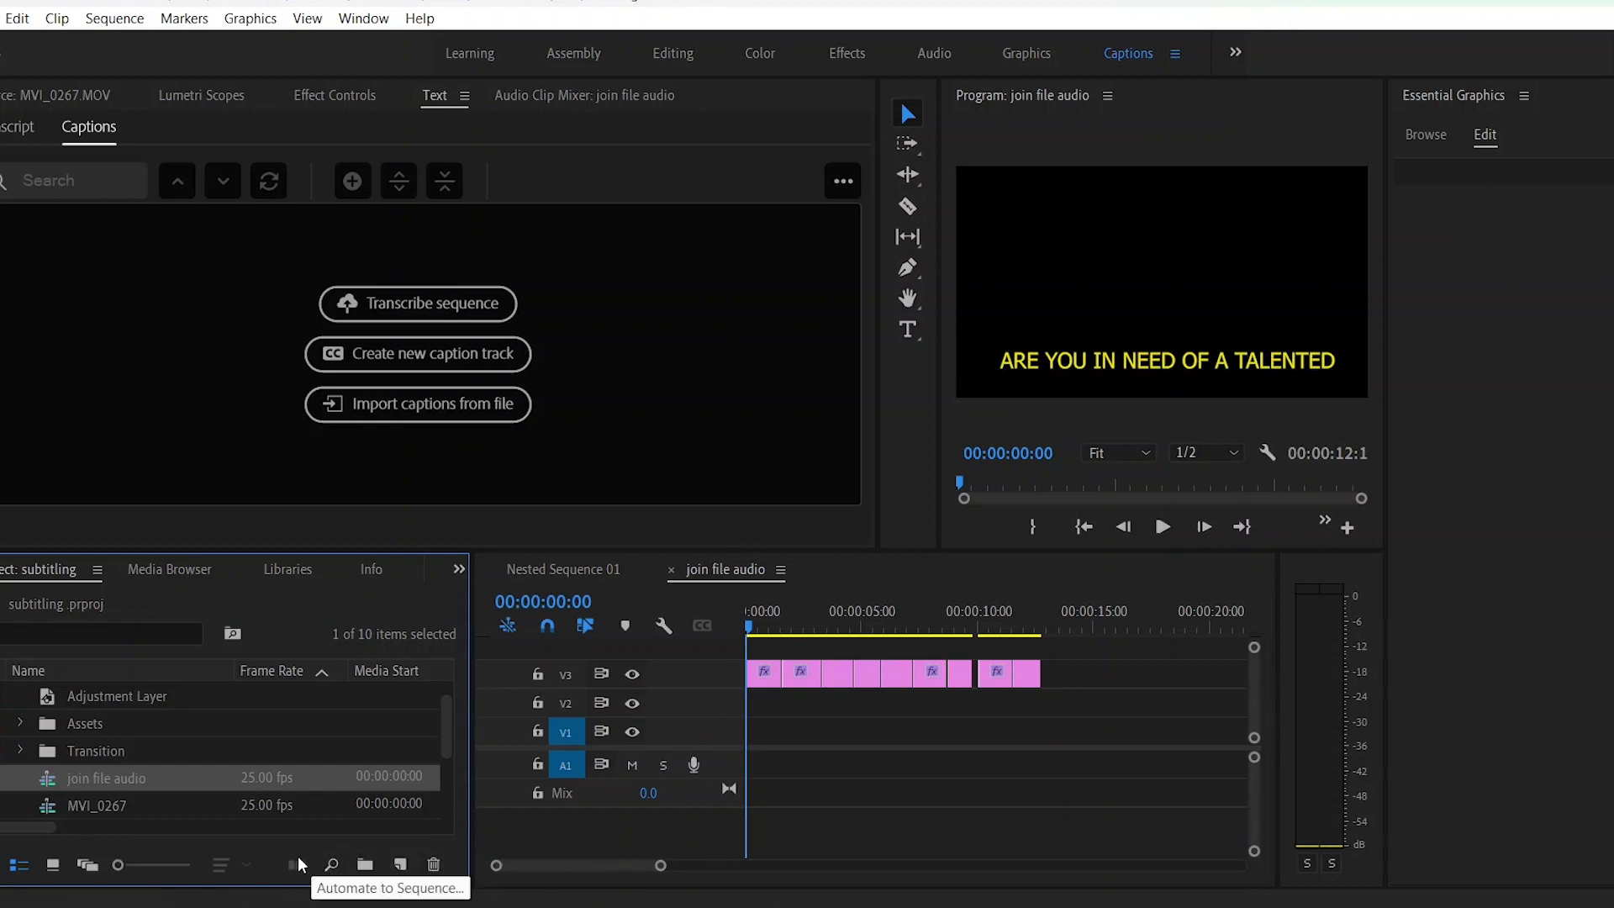
pyautogui.click(400, 866)
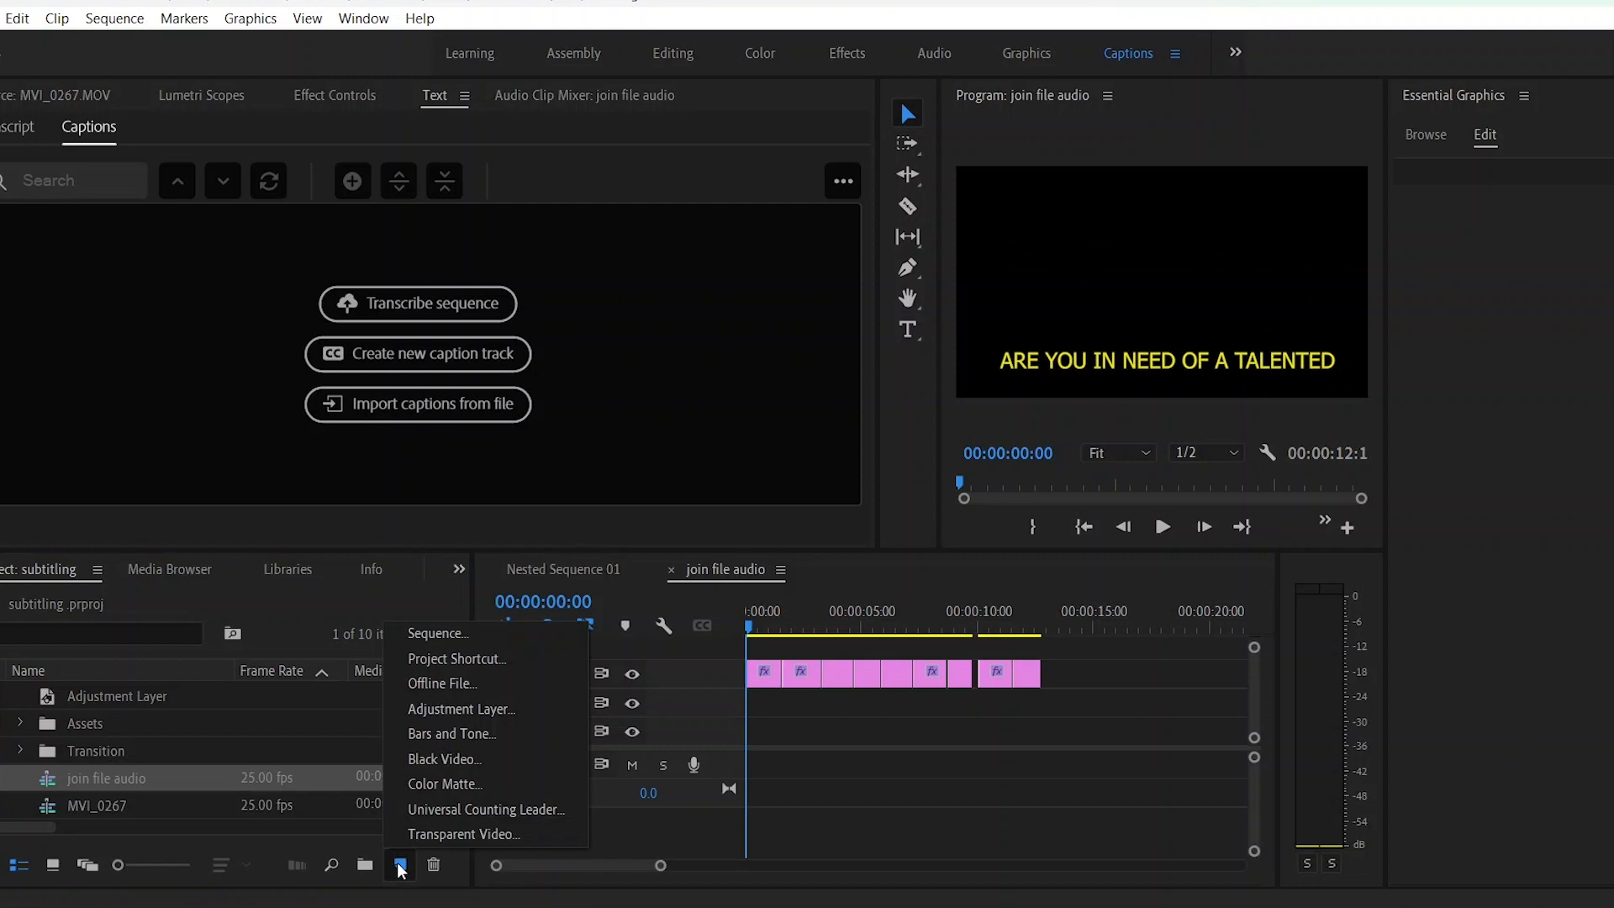
pyautogui.click(477, 709)
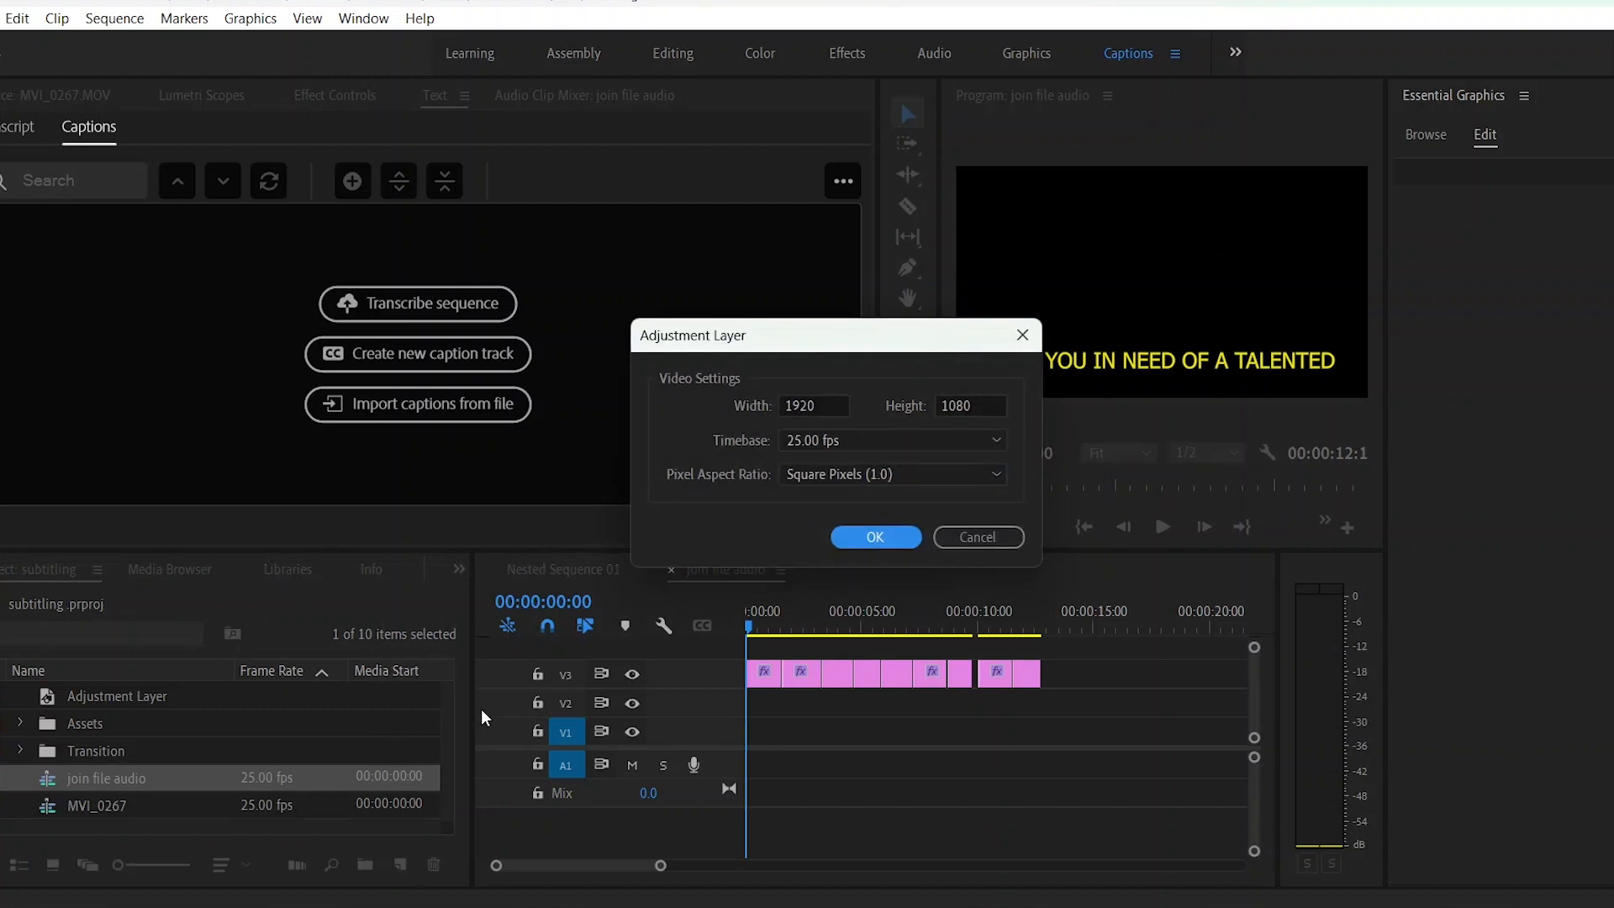
pyautogui.click(875, 537)
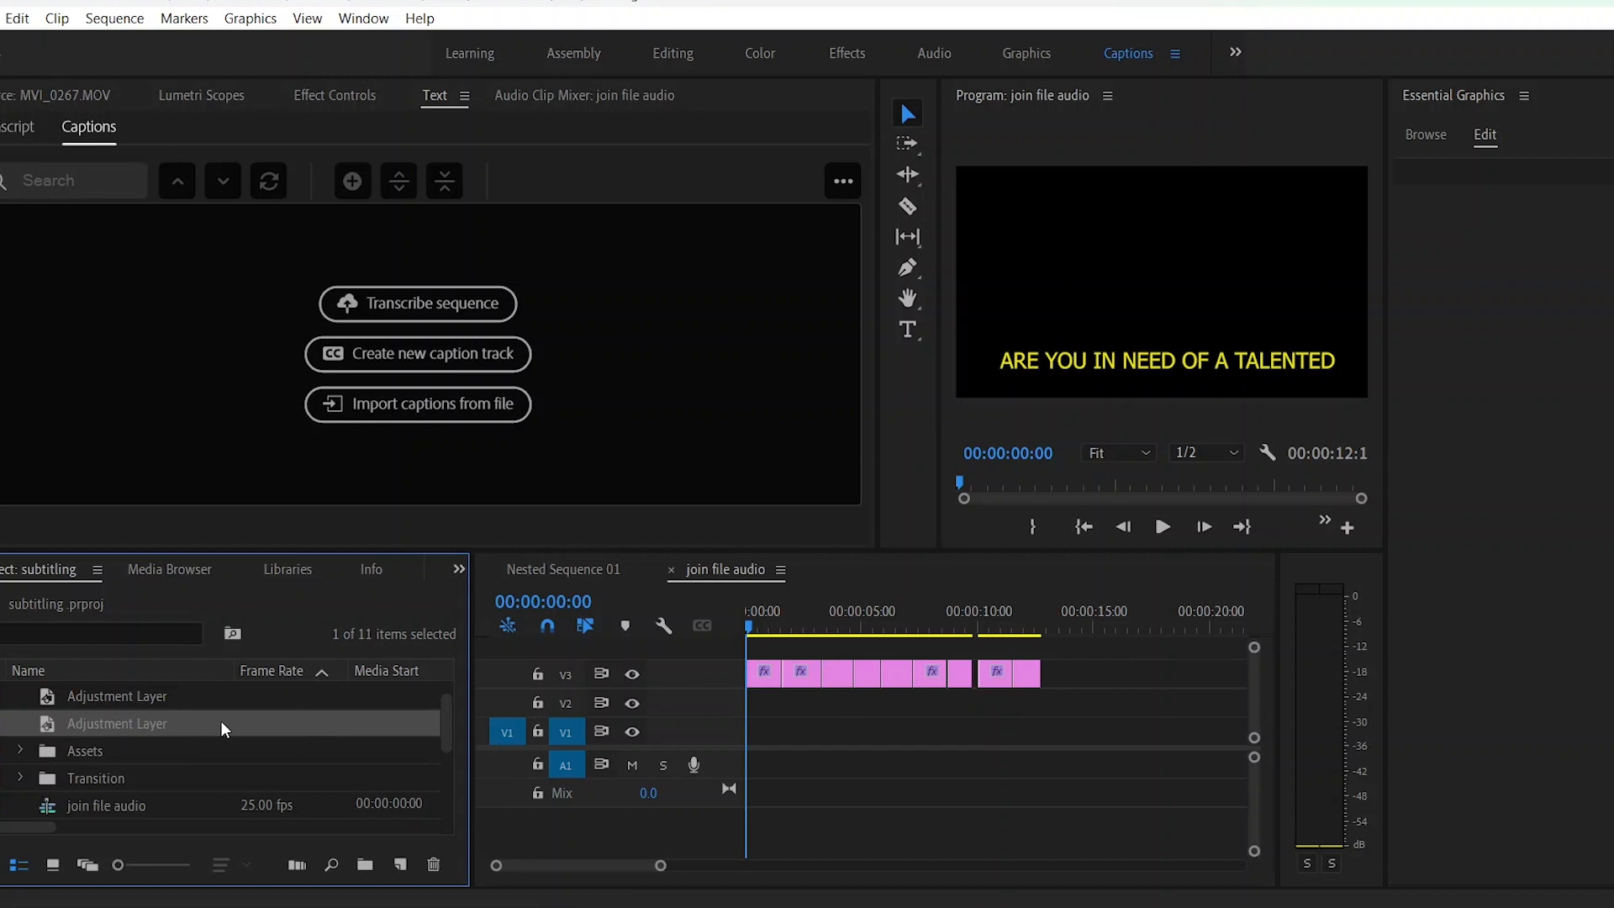
# Place the adjustment layer on V4 at the sequence start and trim it to the length of the first subtitle clip.
pyautogui.click(144, 695)
pyautogui.moveTo(179, 694); pyautogui.dragTo(748, 650)
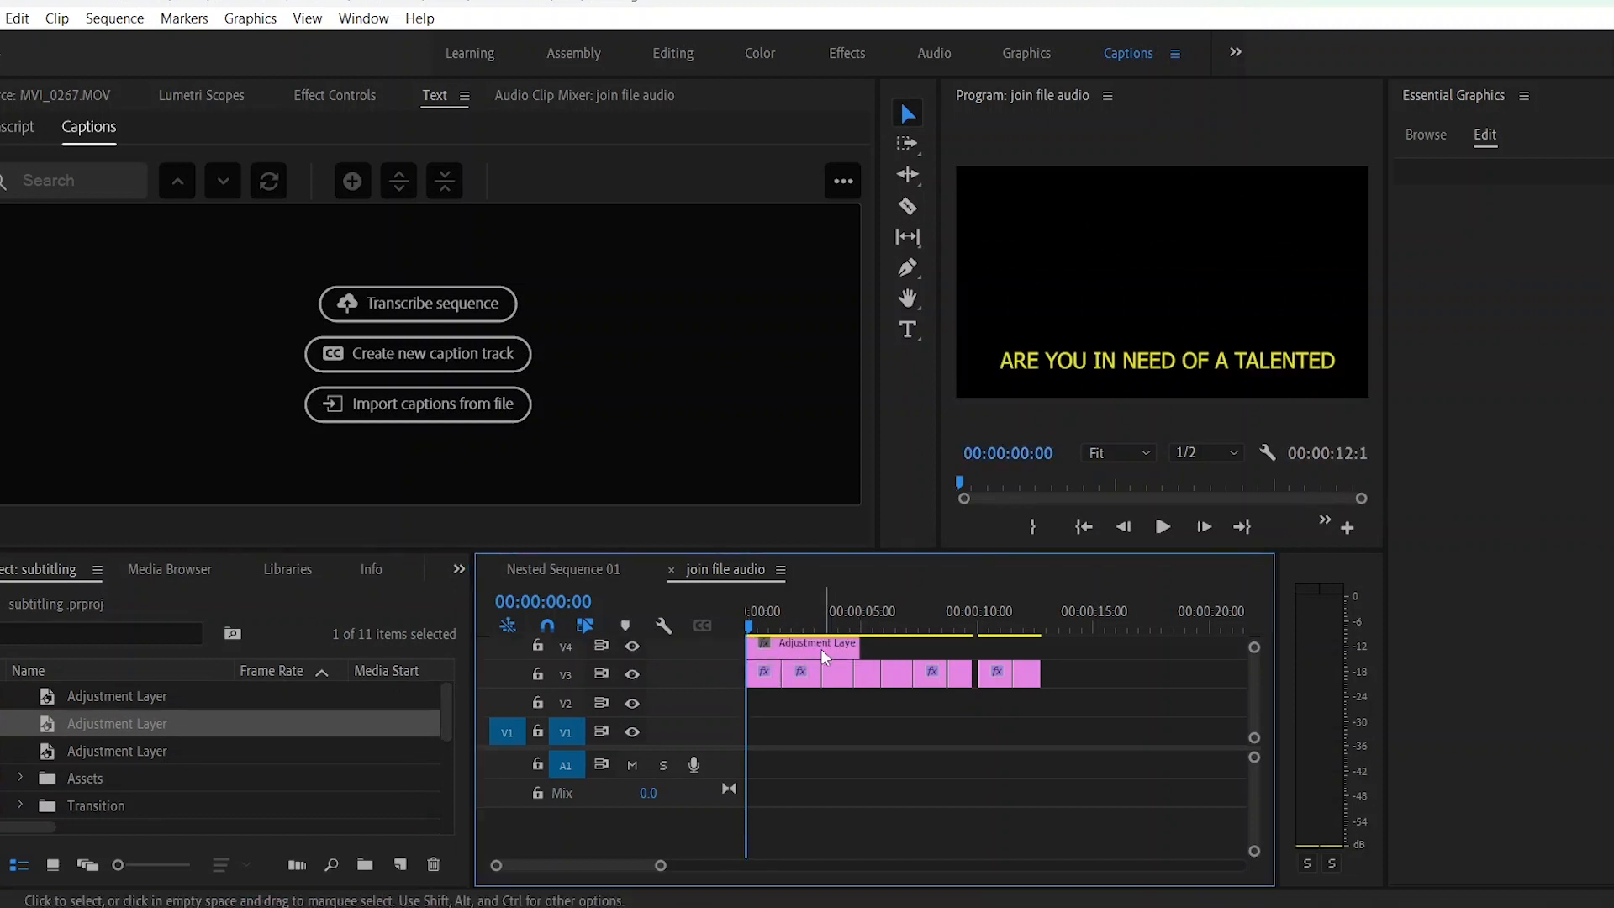
pyautogui.moveTo(858, 642); pyautogui.dragTo(780, 645)
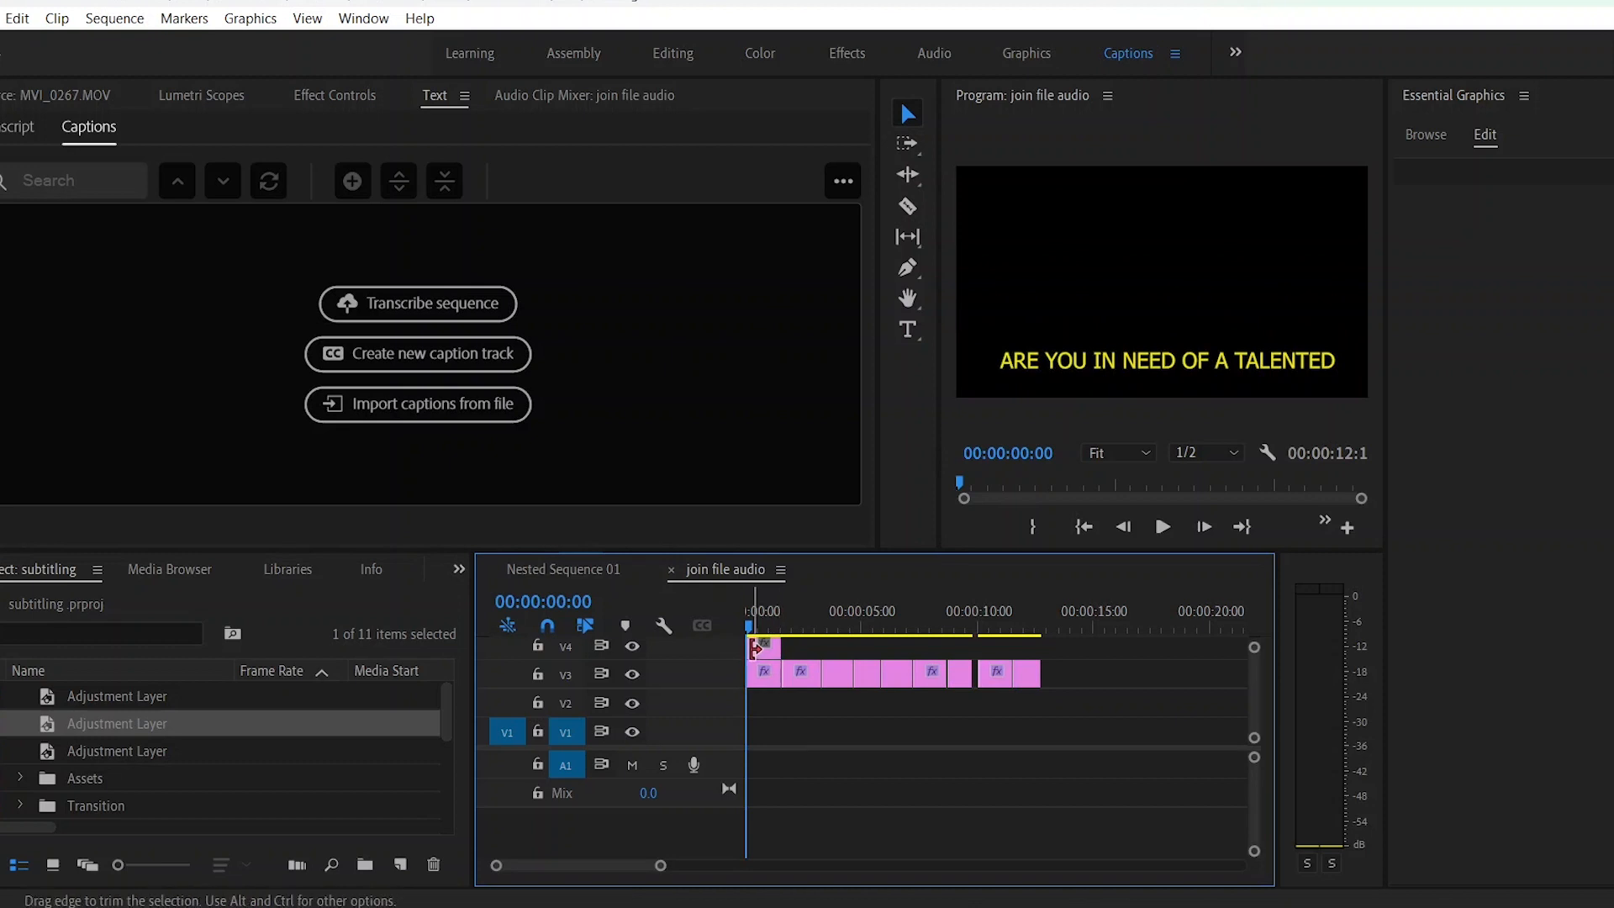
# Find the Tint video effect and apply it to the adjustment layer on V4.
pyautogui.click(766, 648)
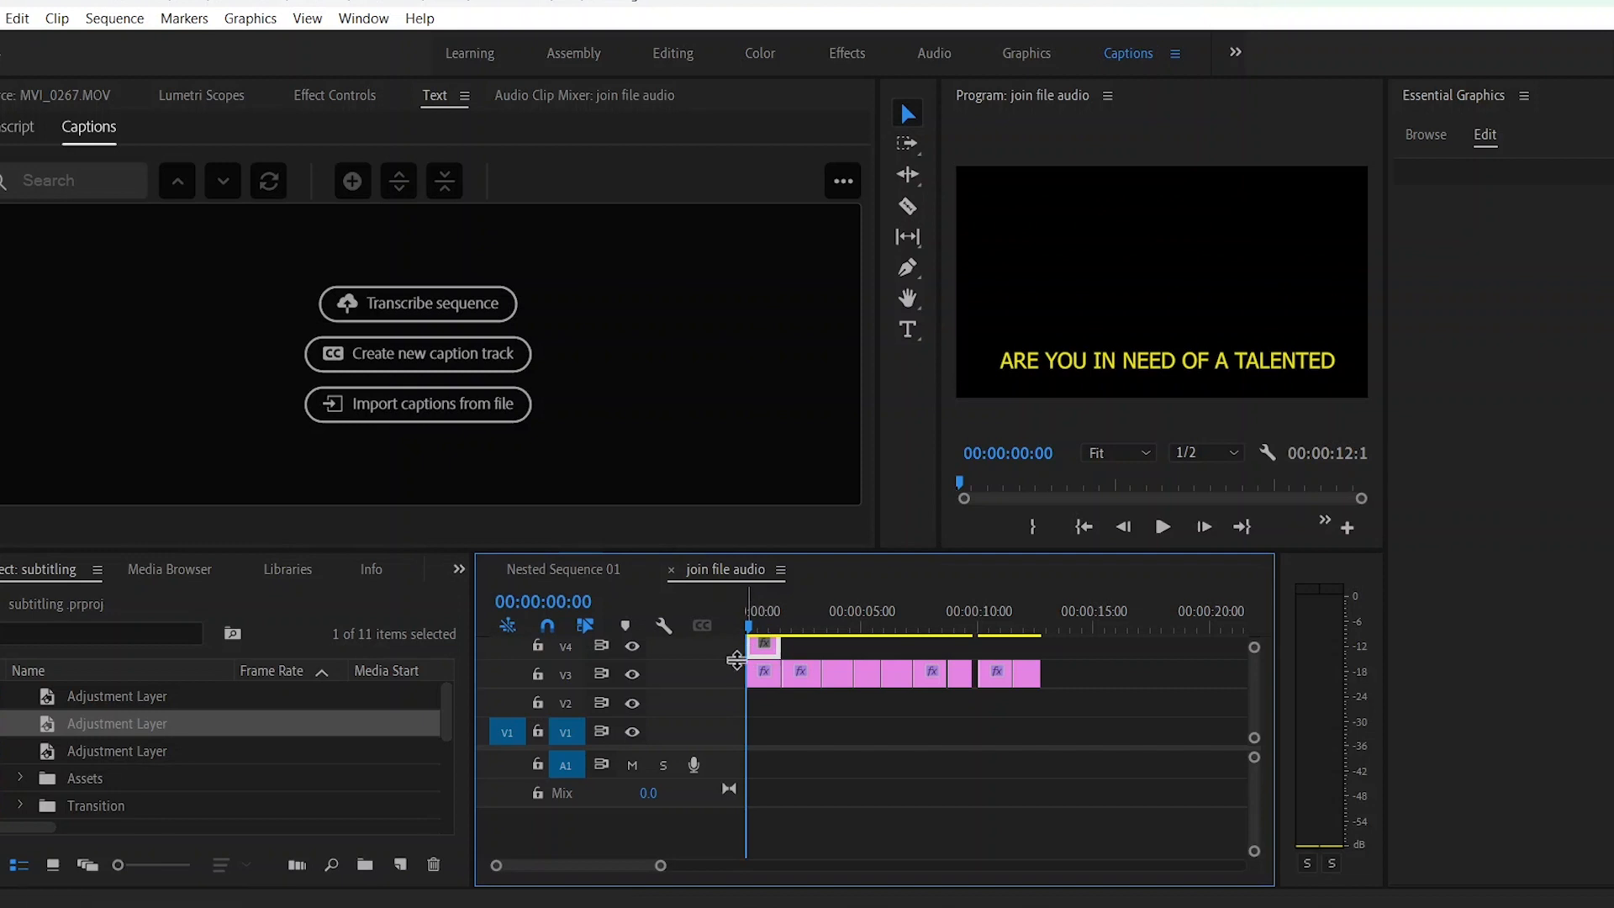
pyautogui.click(459, 570)
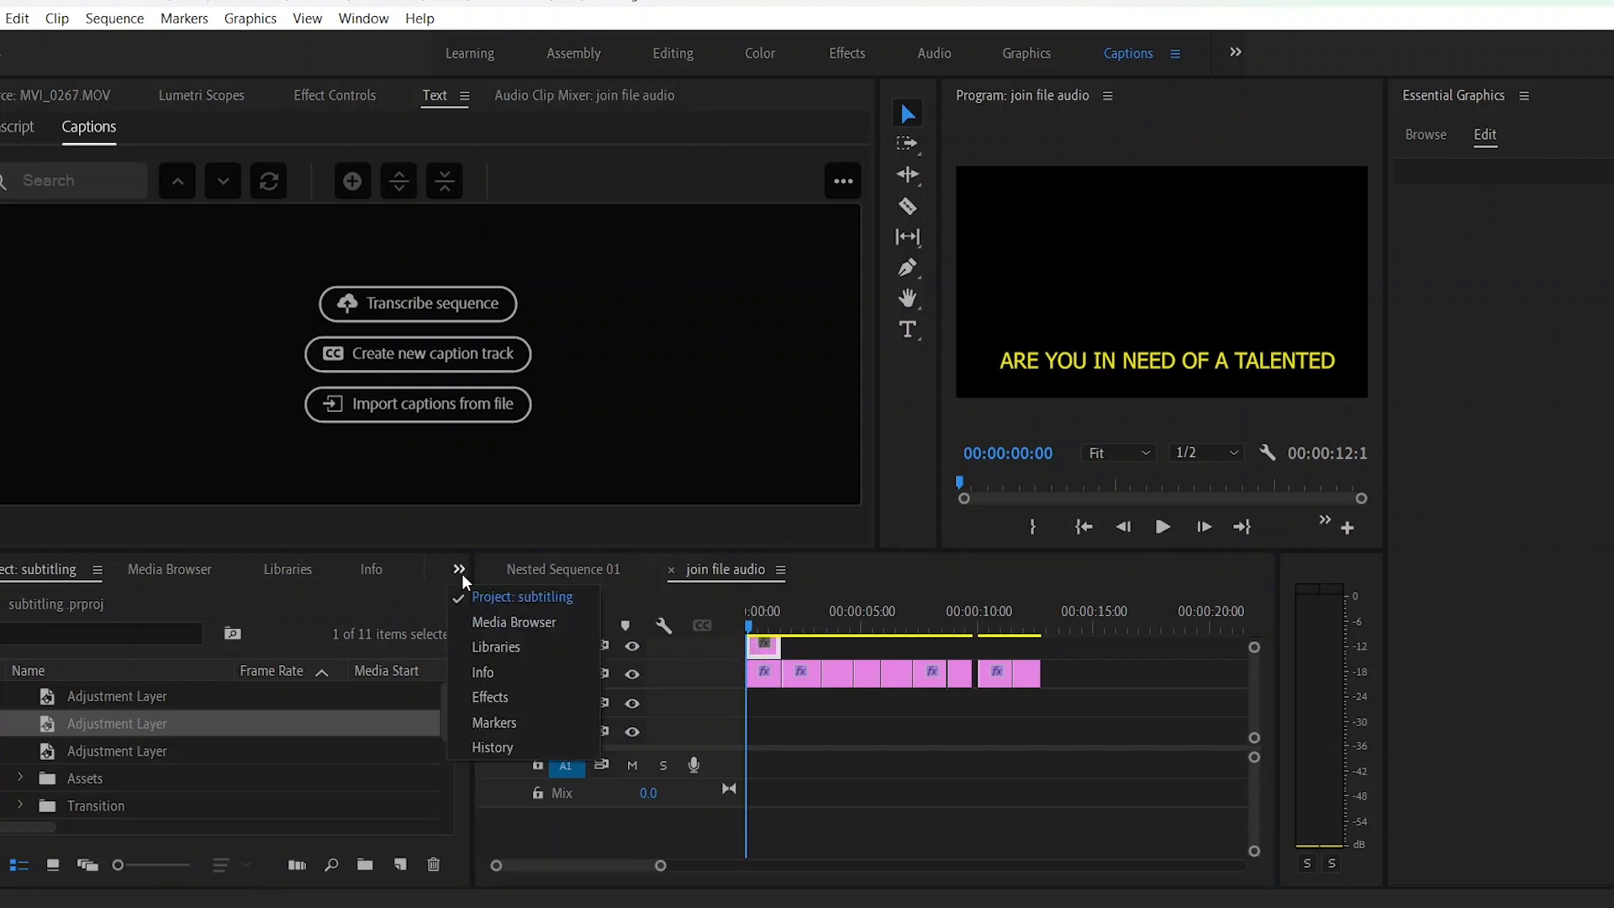
pyautogui.click(512, 694)
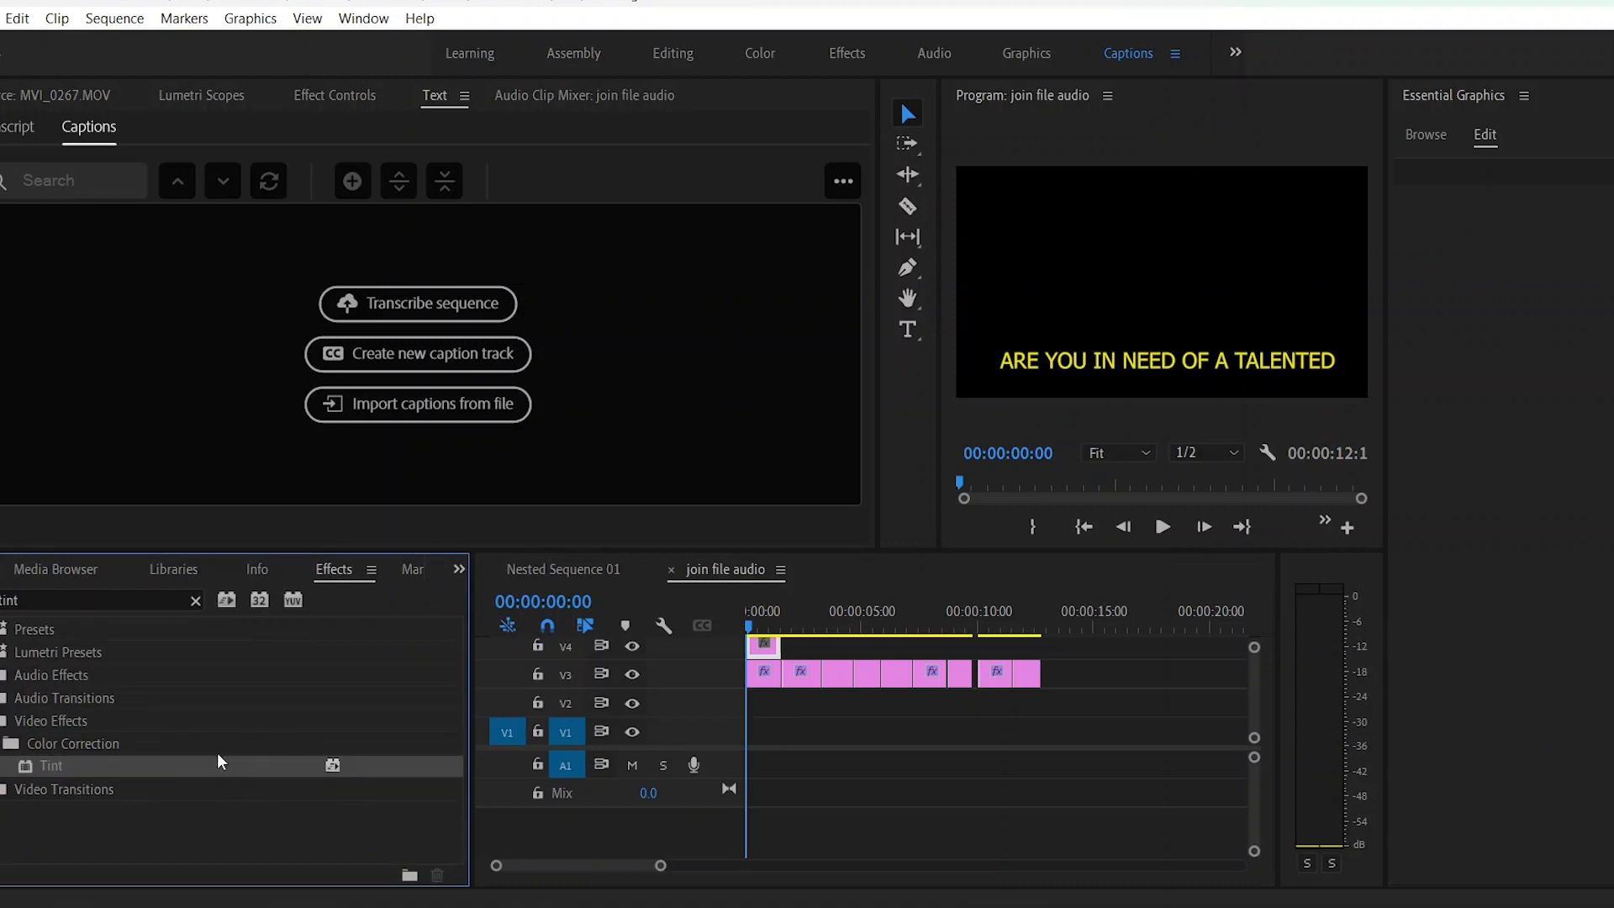
pyautogui.click(32, 598)
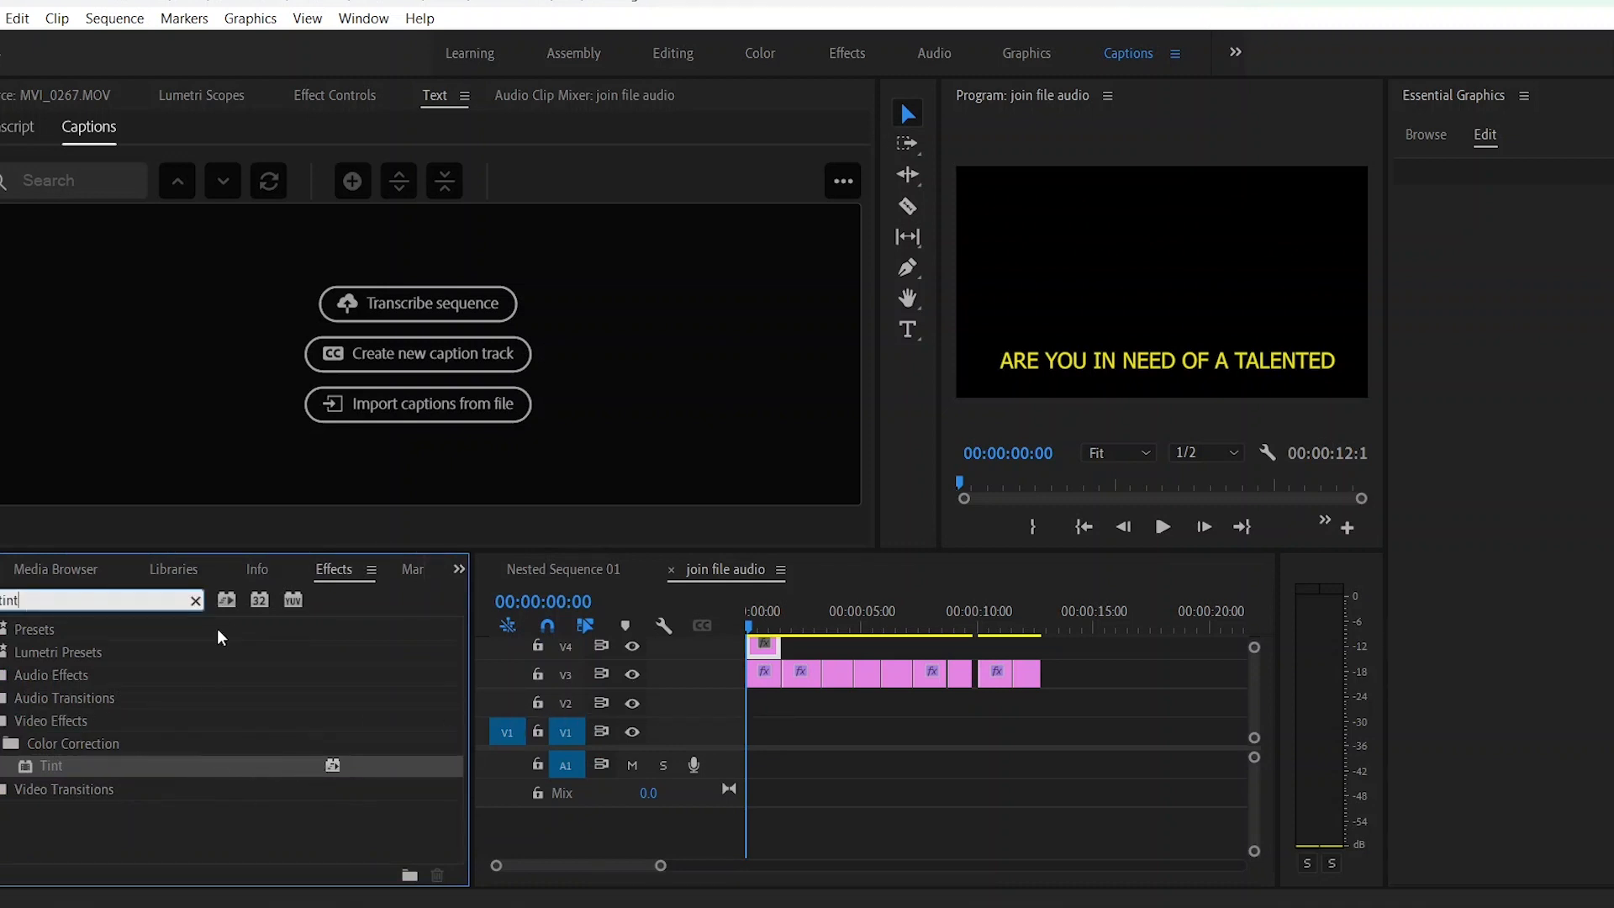
pyautogui.press('BackSpace')
pyautogui.press('BackSpace')
pyautogui.press('BackSpace')
pyautogui.press('BackSpace')
pyautogui.write('tint')
pyautogui.click(149, 768)
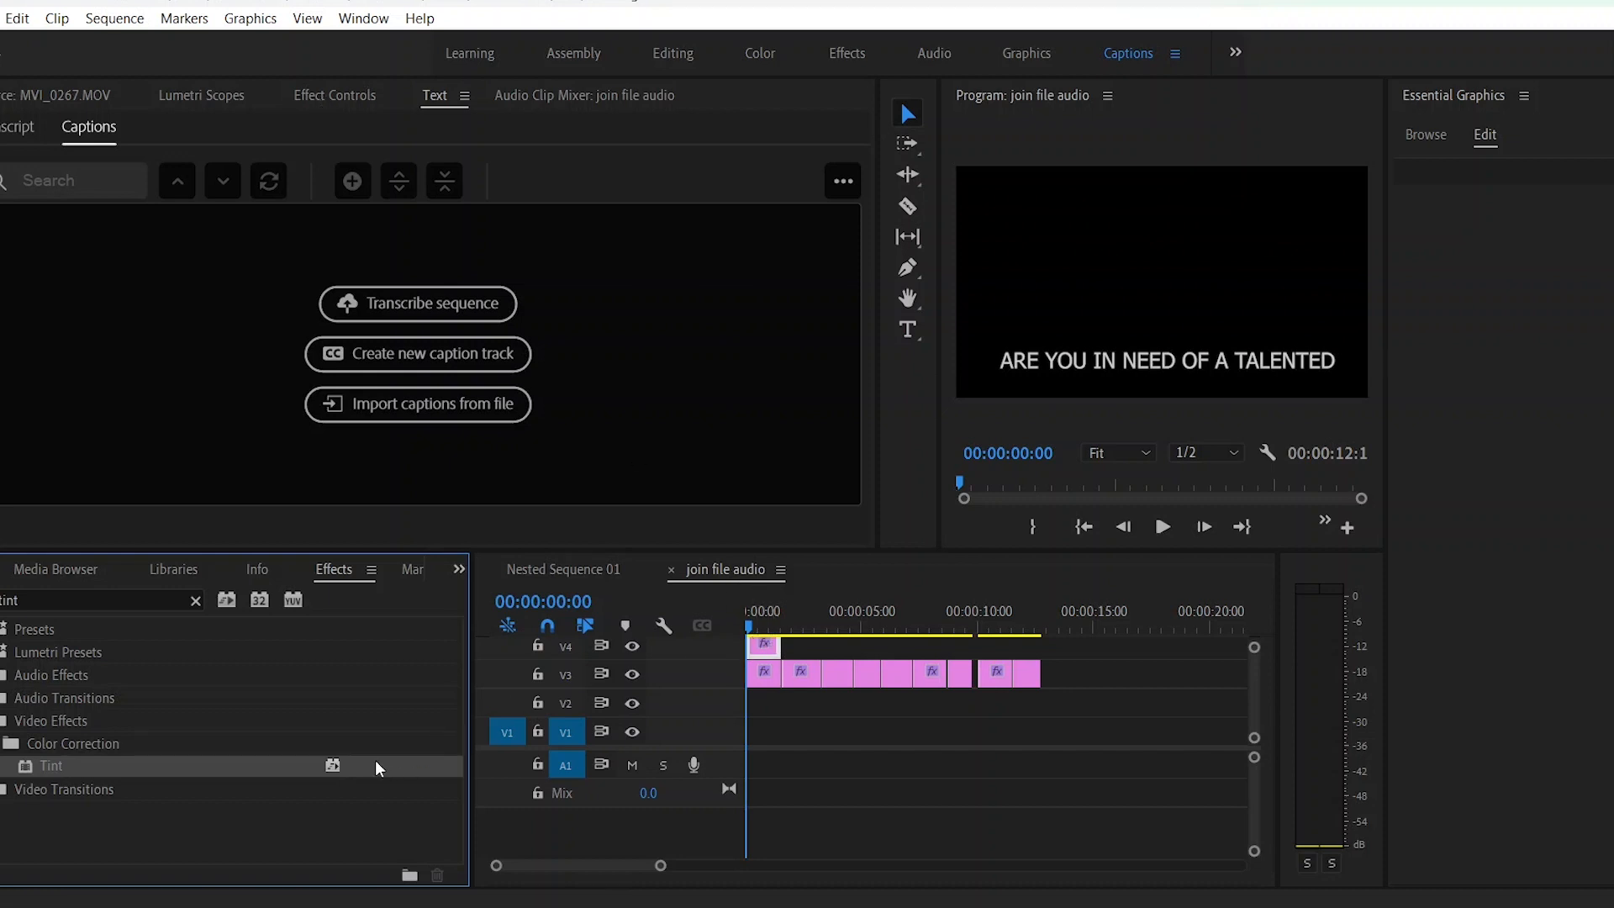
# Set the Tint effect's Map White To colour to green on the adjustment layer.
pyautogui.click(338, 97)
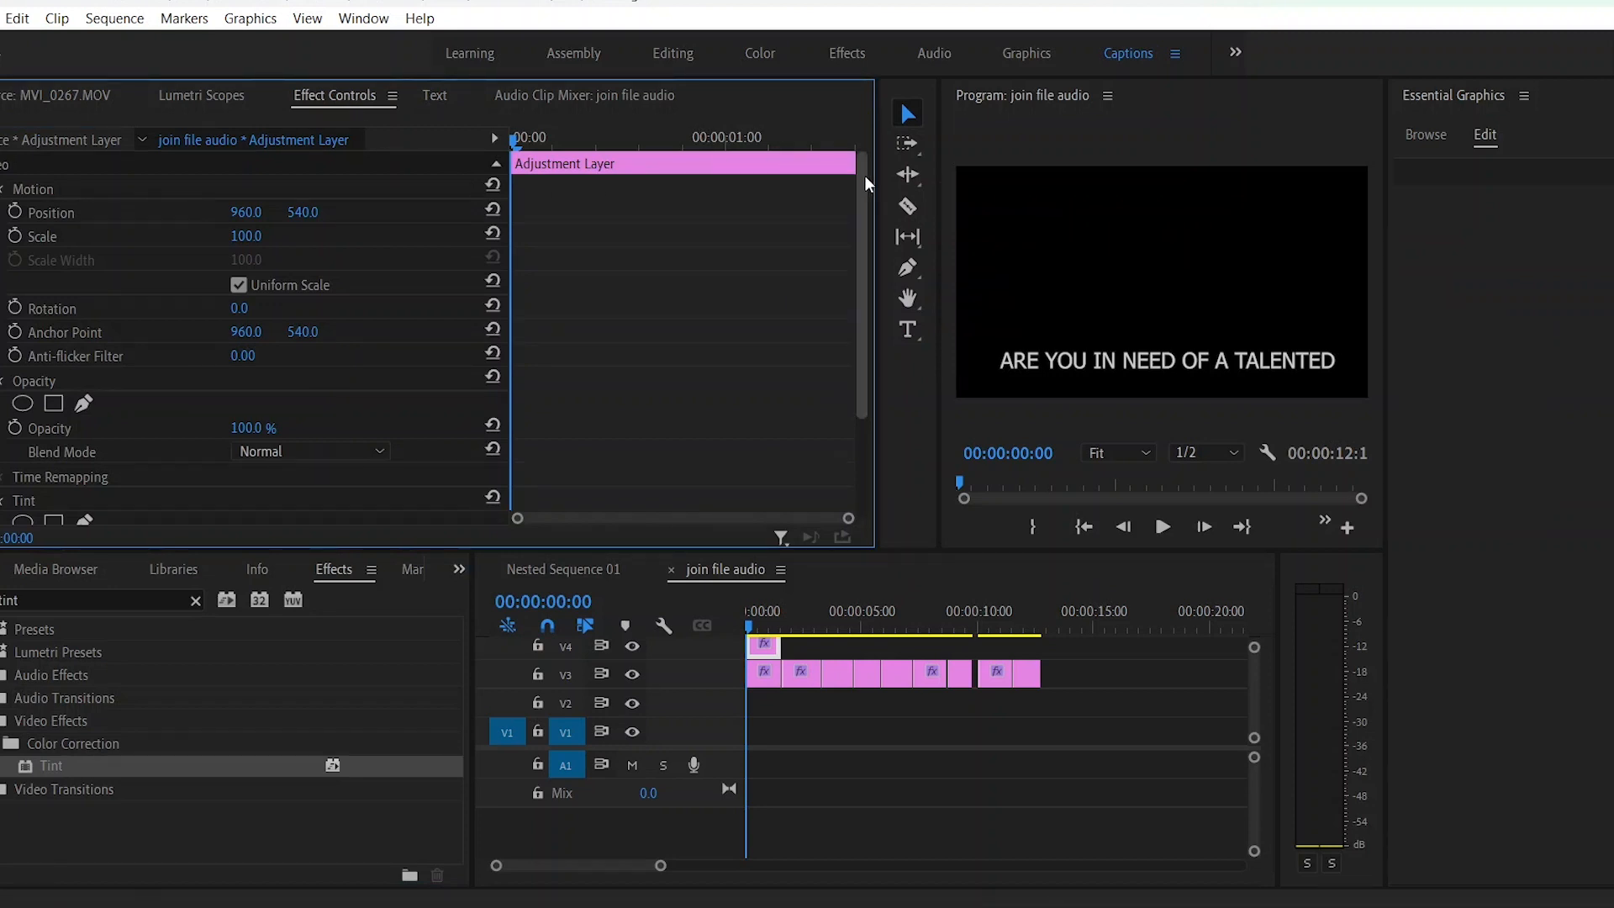
pyautogui.moveTo(863, 180); pyautogui.dragTo(870, 317)
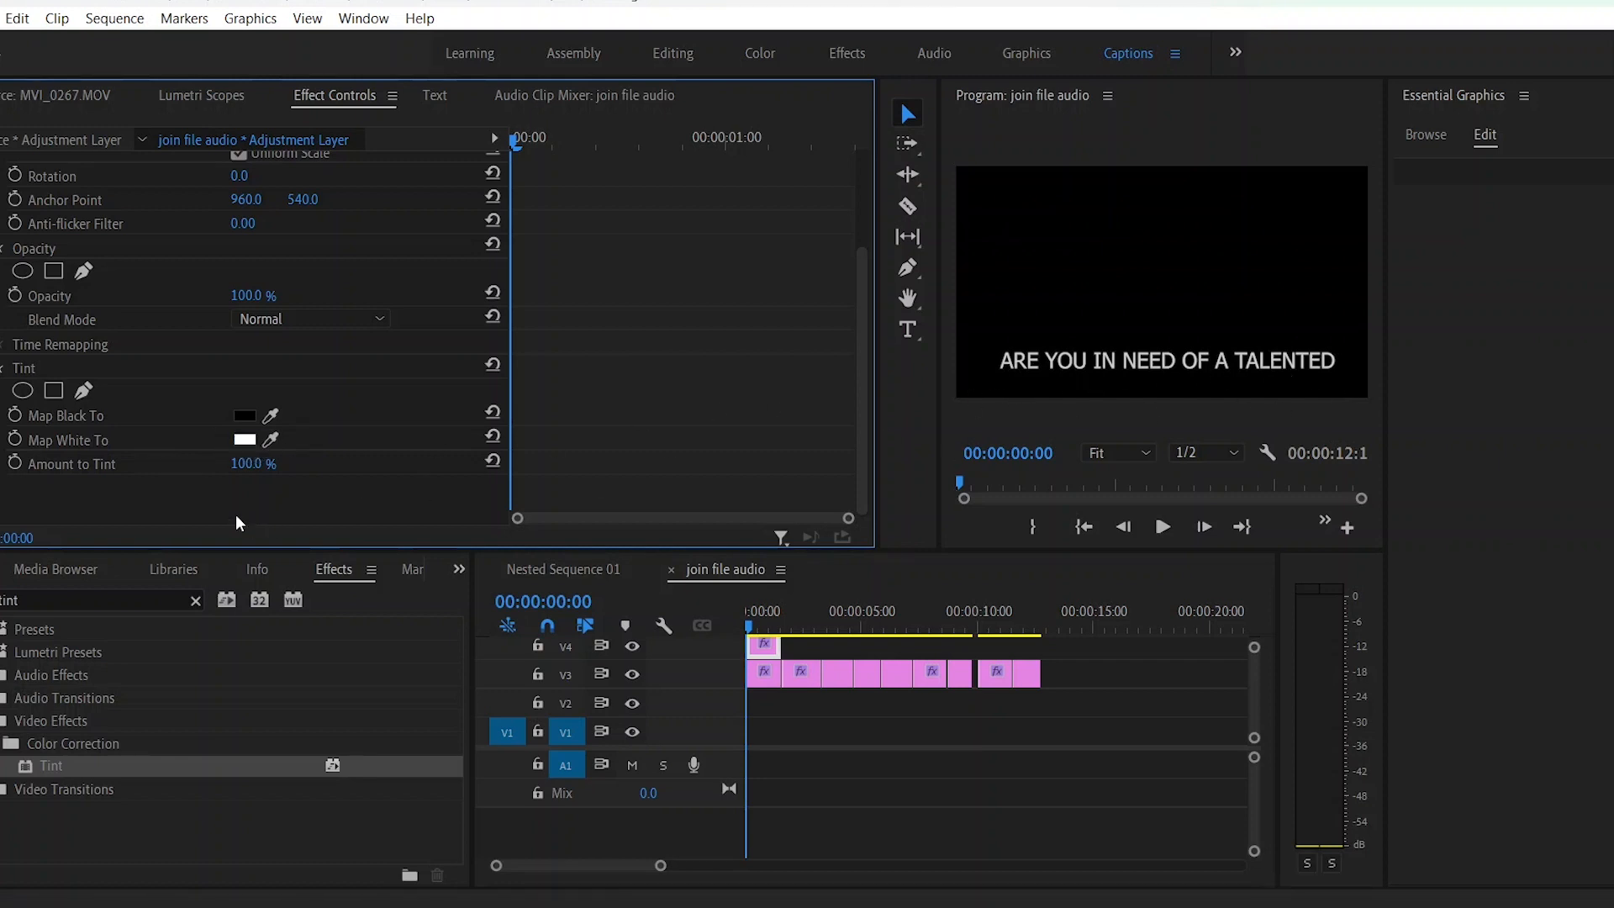
pyautogui.click(246, 442)
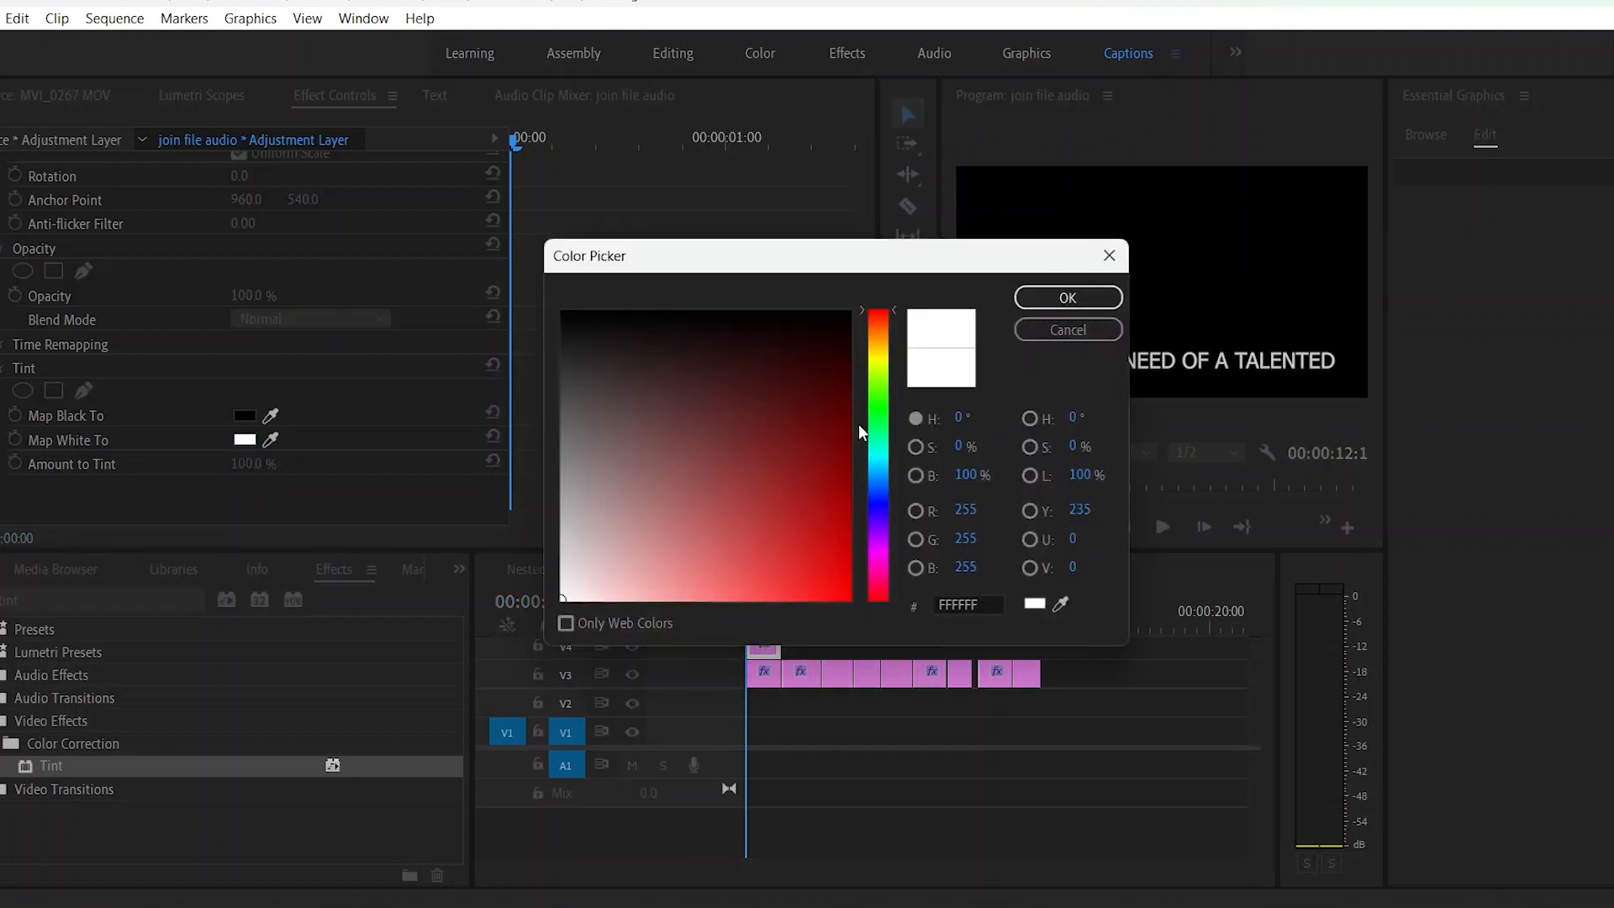
pyautogui.click(882, 420)
pyautogui.moveTo(825, 530)
pyautogui.mouseDown()
pyautogui.moveTo(835, 577)
pyautogui.moveTo(842, 535)
pyautogui.mouseUp()
pyautogui.click(1050, 300)
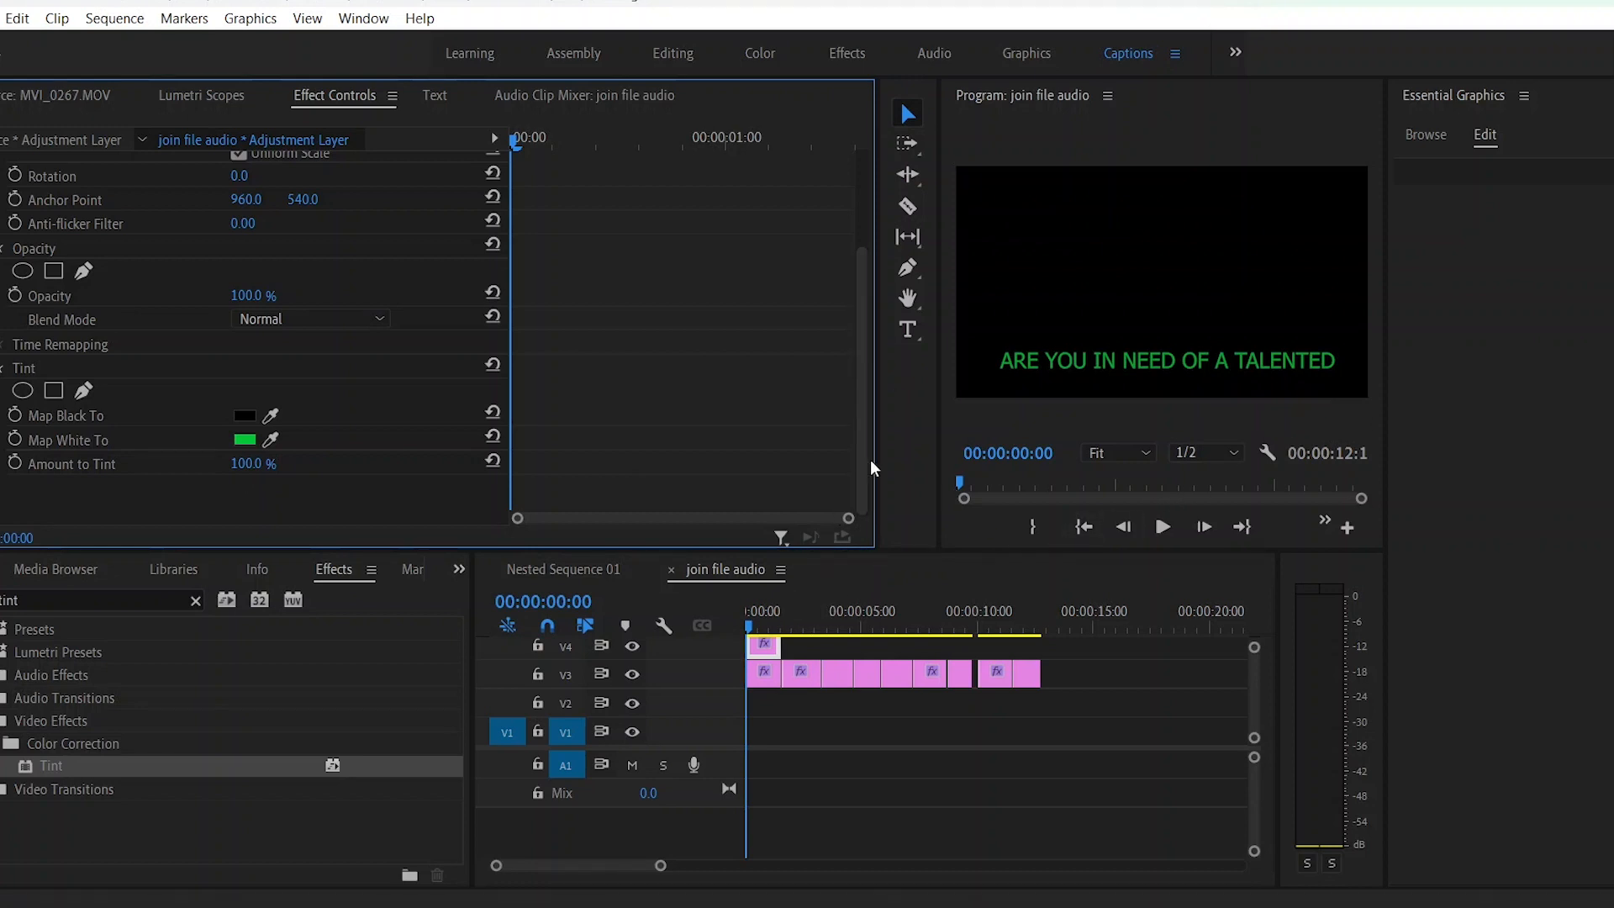
# Shift the adjustment layer's horizontal position to -766 and set a Position keyframe at 00:00:00:00.
pyautogui.moveTo(868, 468); pyautogui.dragTo(868, 344)
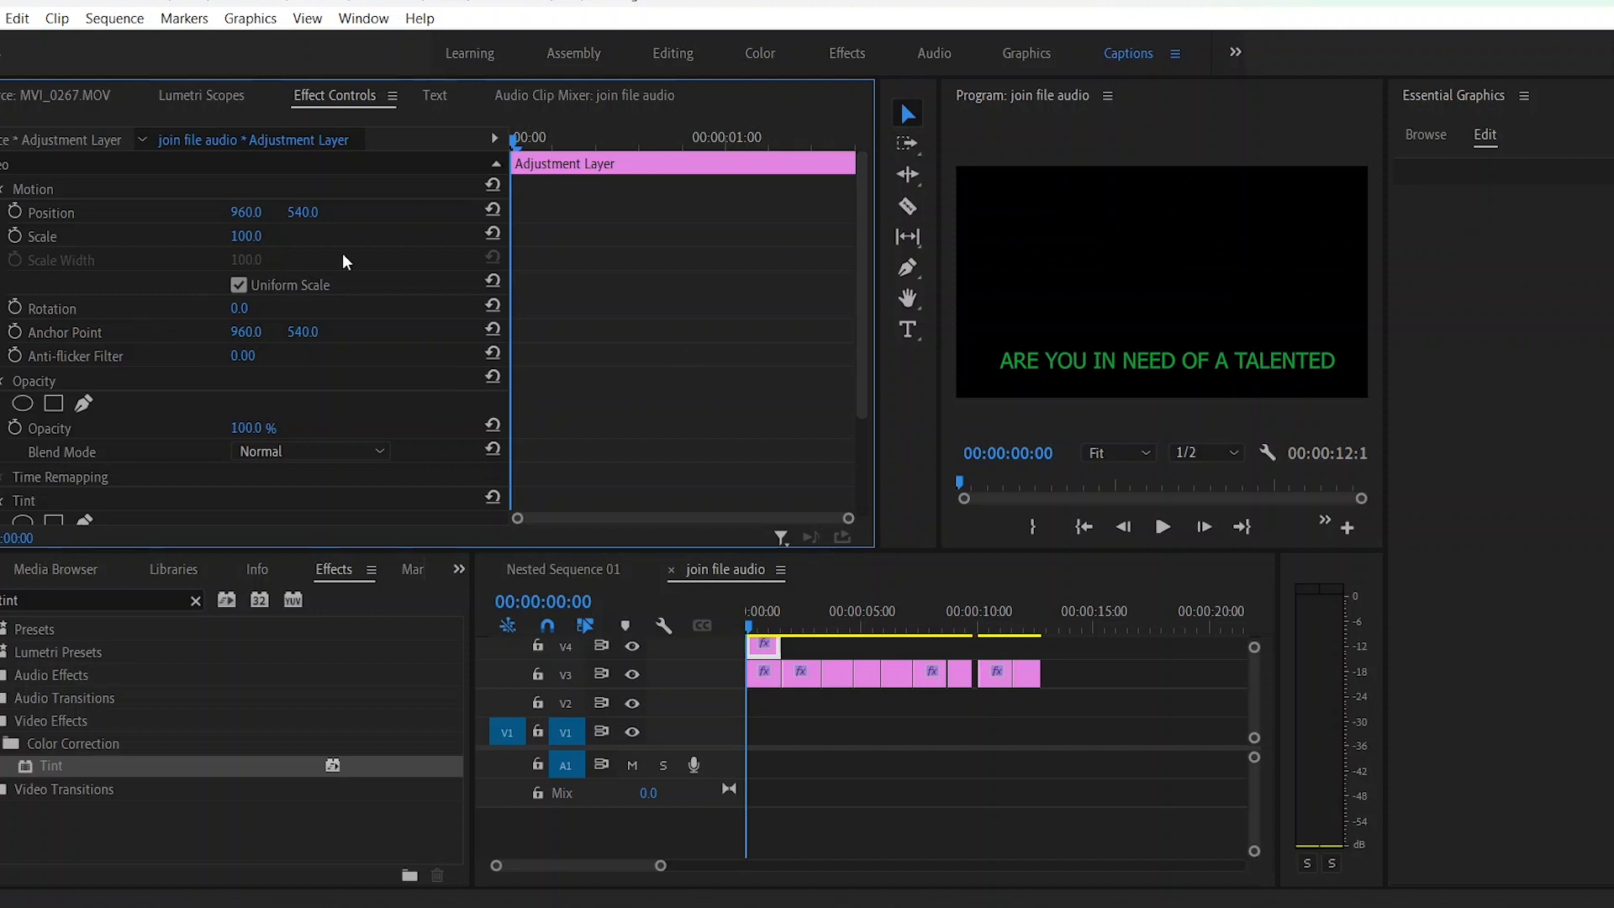
pyautogui.click(80, 190)
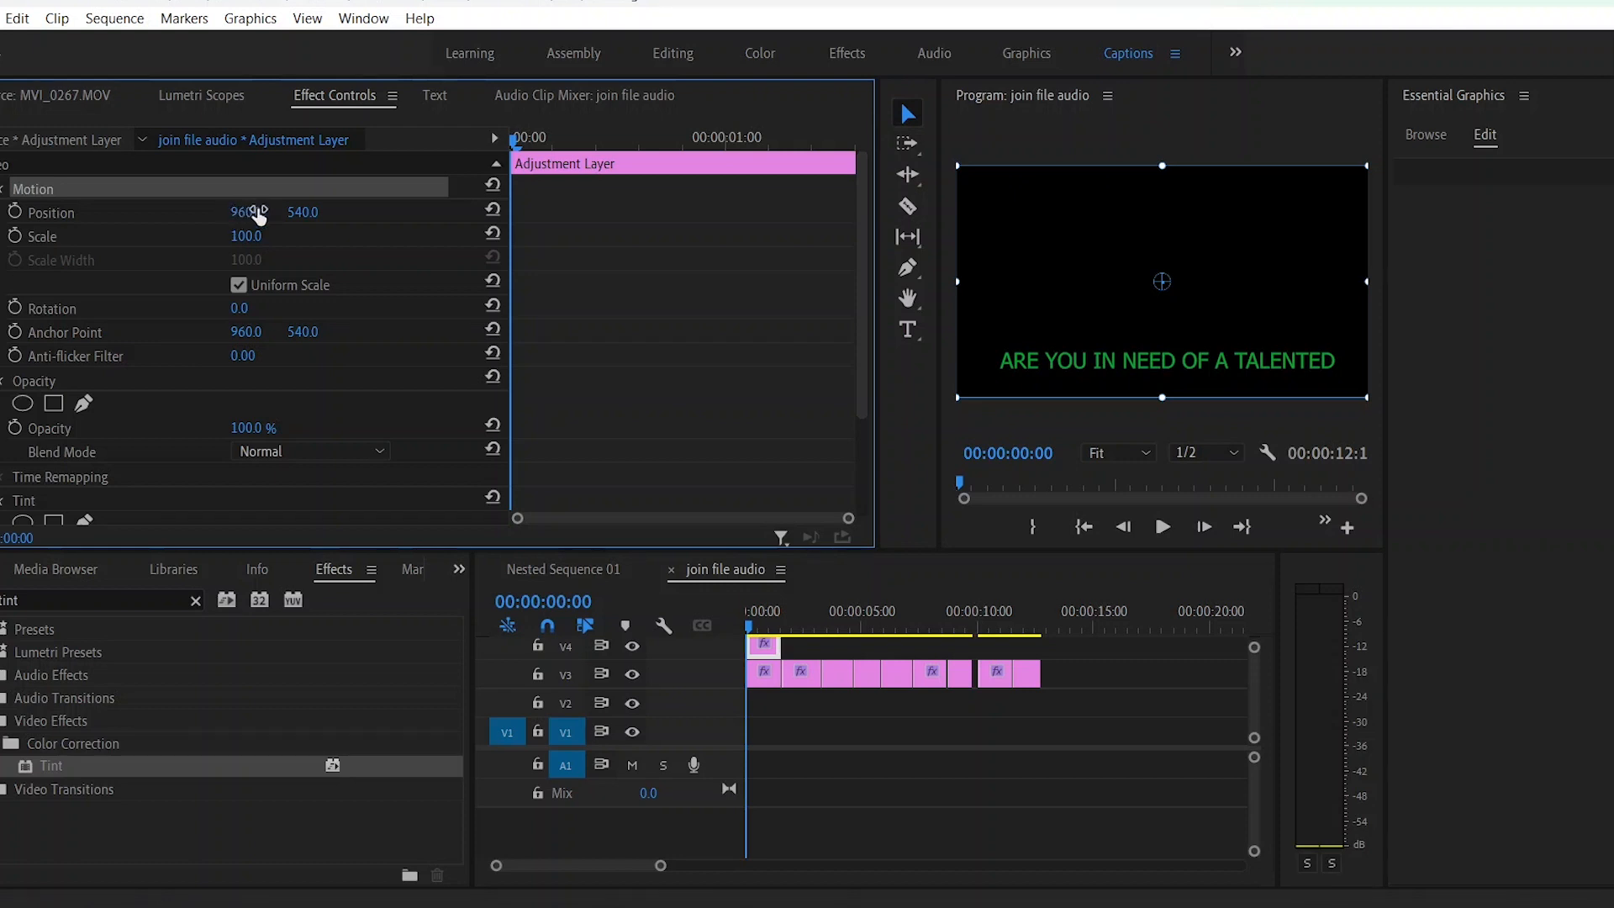
pyautogui.moveTo(246, 212); pyautogui.dragTo(0, 212)
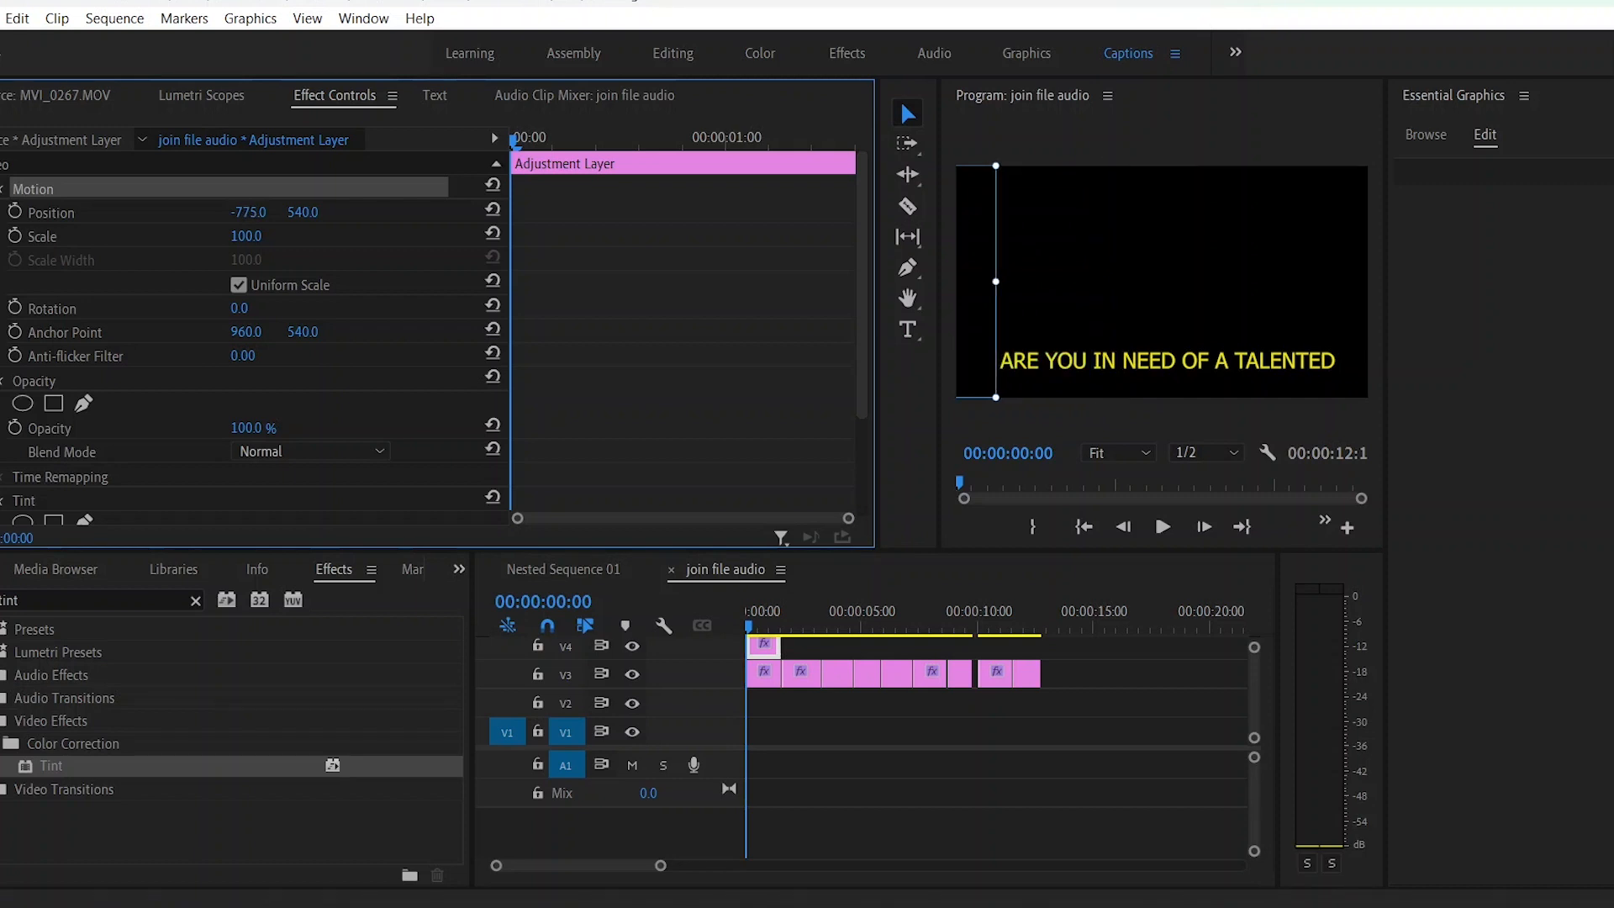
pyautogui.moveTo(0, 211); pyautogui.dragTo(0, 212)
pyautogui.moveTo(249, 212); pyautogui.dragTo(275, 222)
pyautogui.click(16, 213)
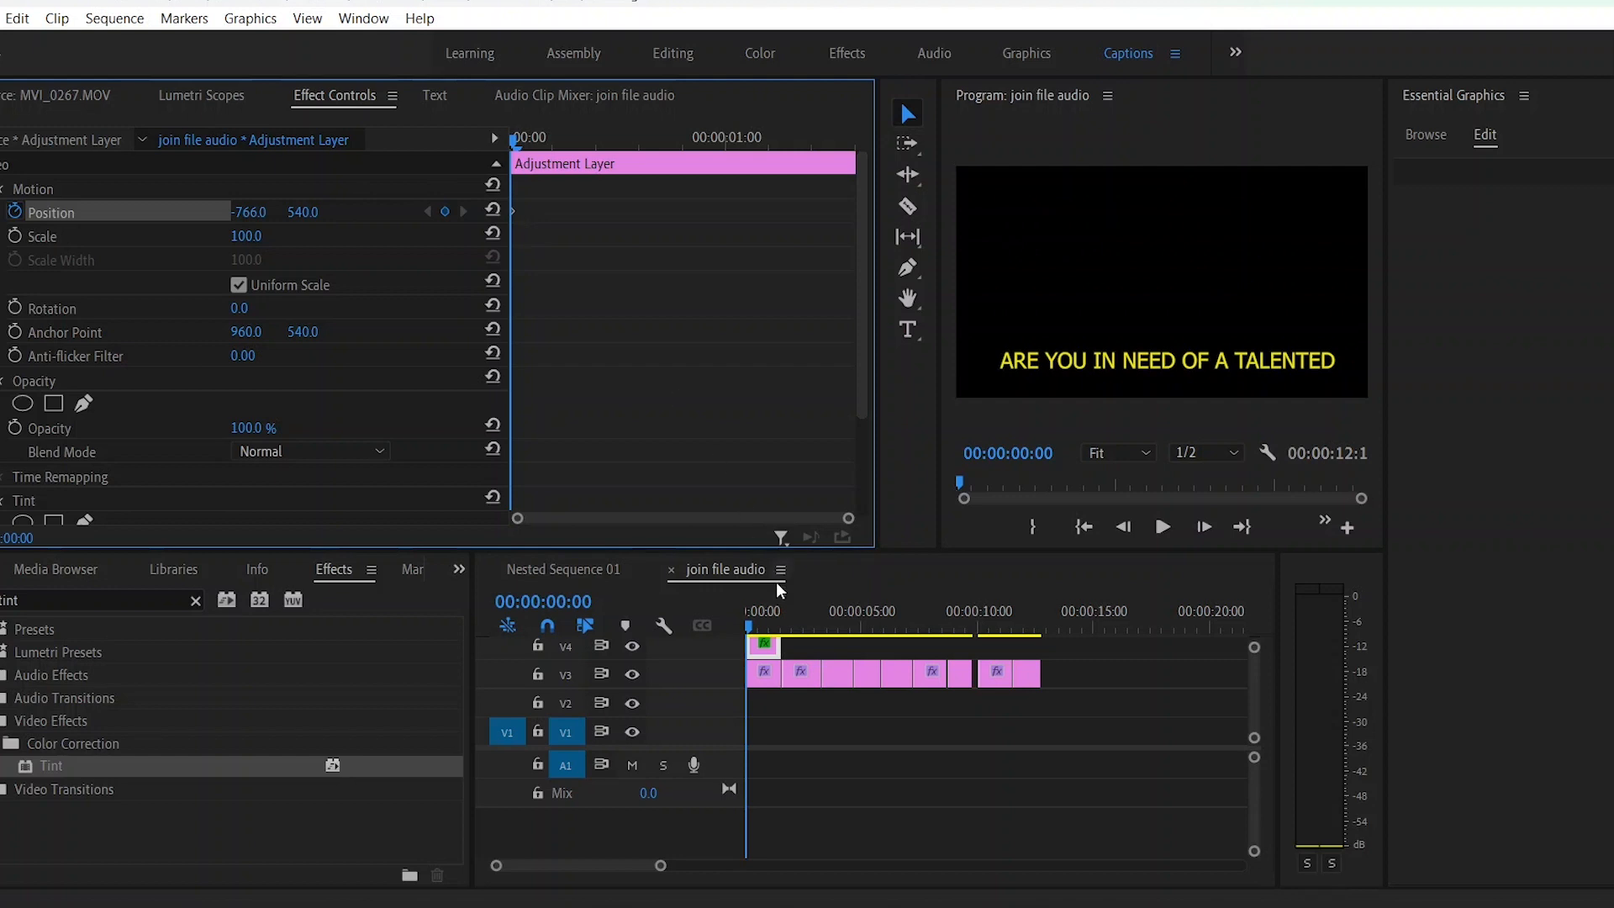
# Add a Position keyframe at 00:00:01:15, where the first subtitle ends, with the horizontal value set to 960.
pyautogui.moveTo(747, 629); pyautogui.dragTo(784, 682)
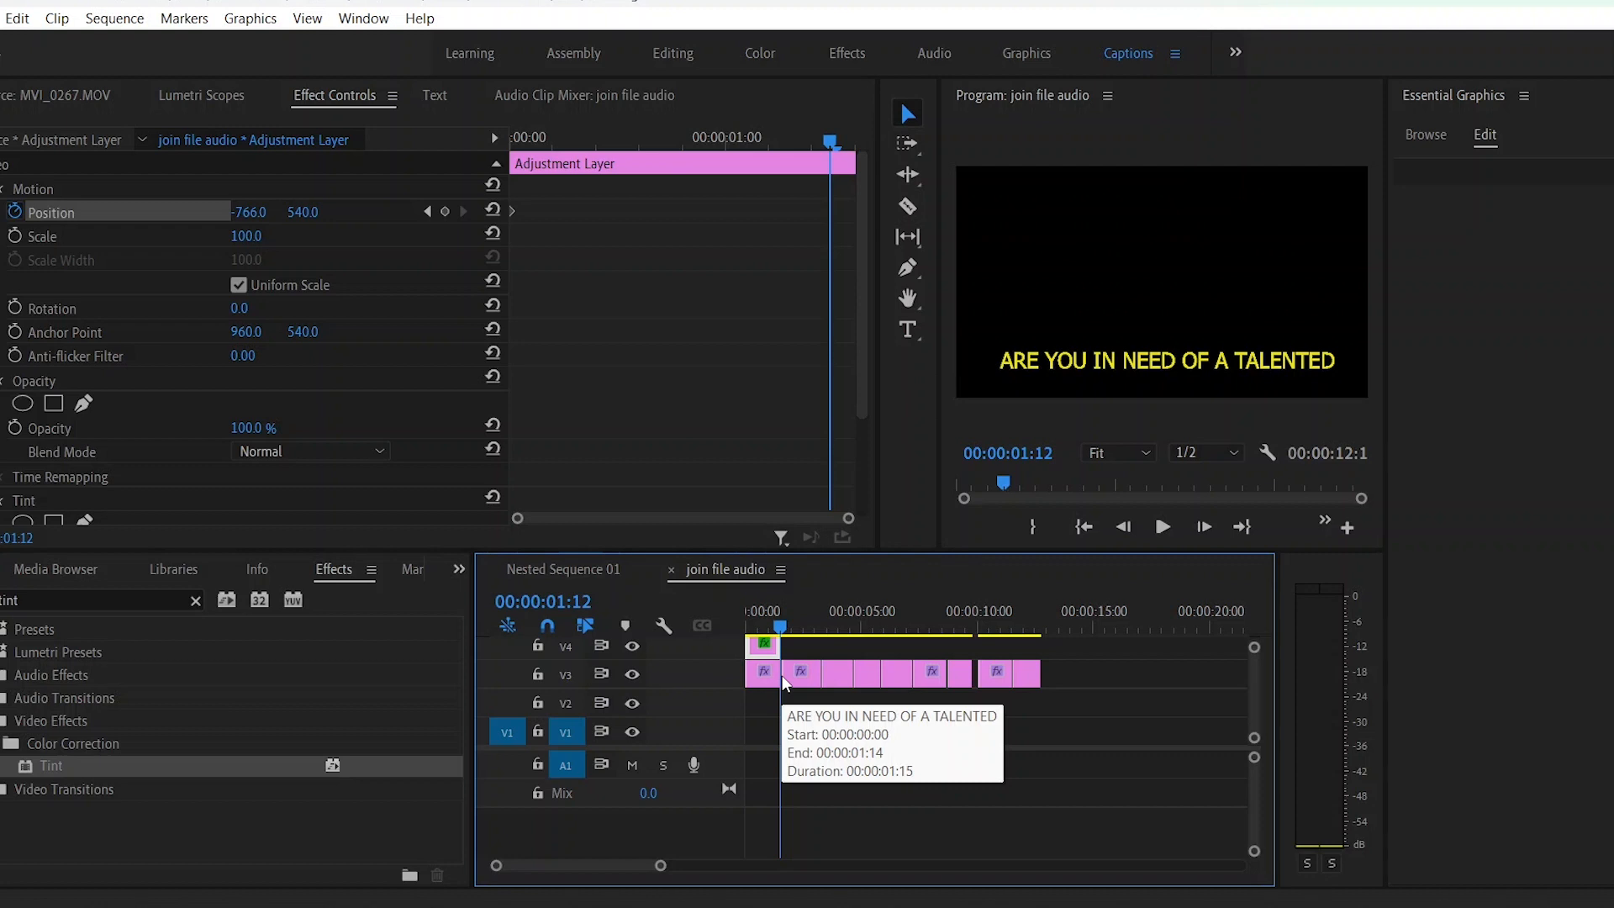
pyautogui.press('Right')
pyautogui.press('Right')
pyautogui.moveTo(672, 877); pyautogui.dragTo(528, 866)
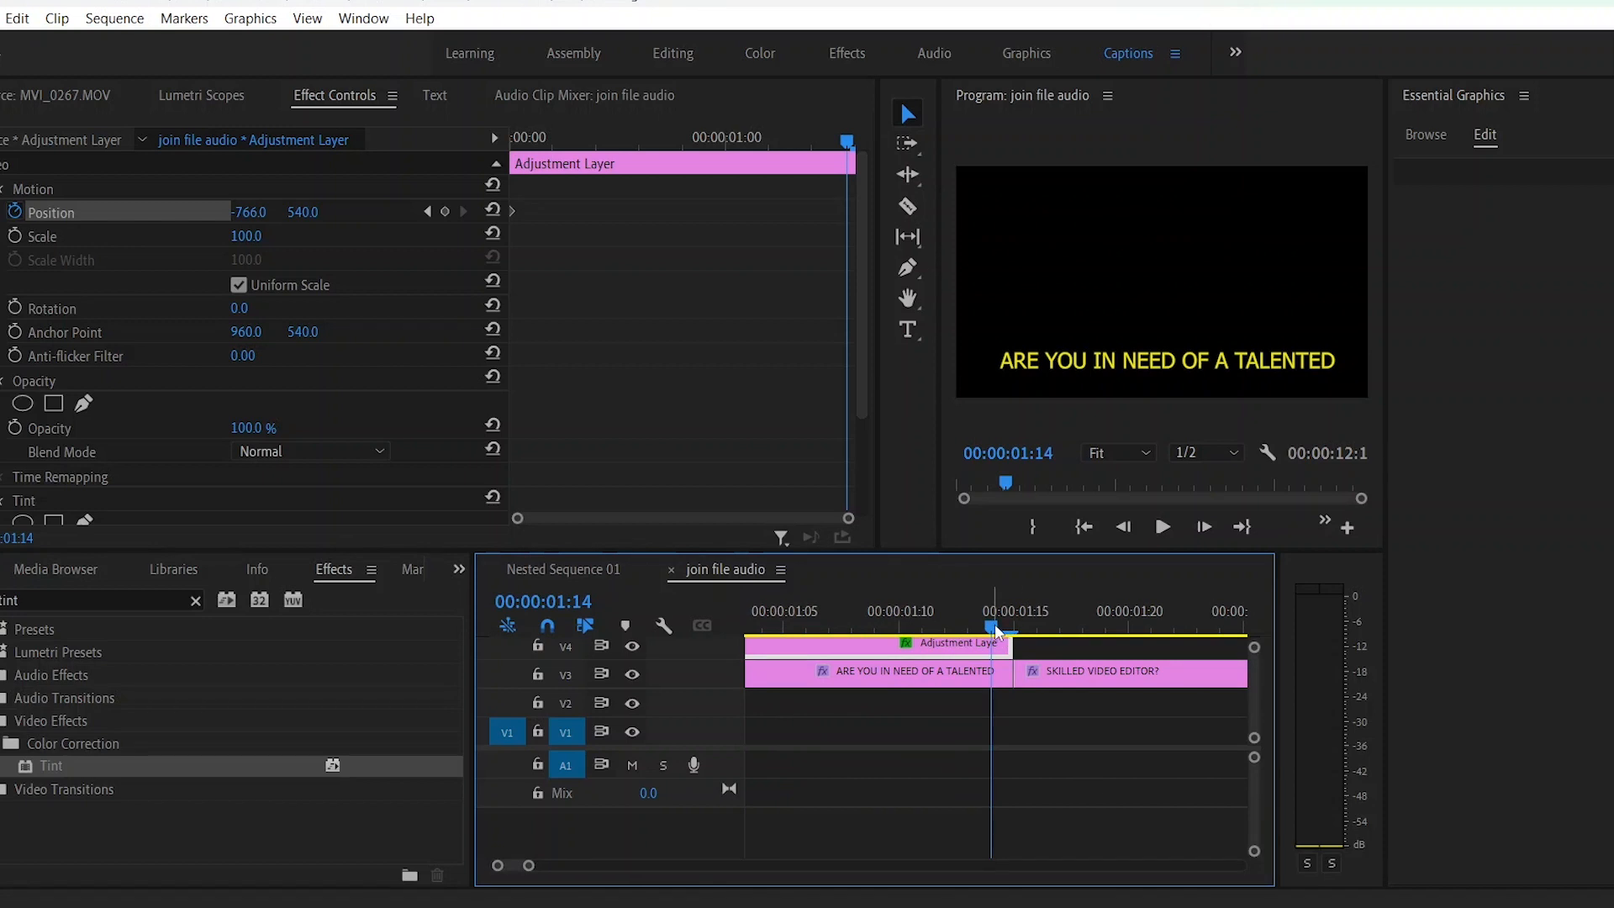
pyautogui.press('Left')
pyautogui.moveTo(995, 630); pyautogui.dragTo(1015, 636)
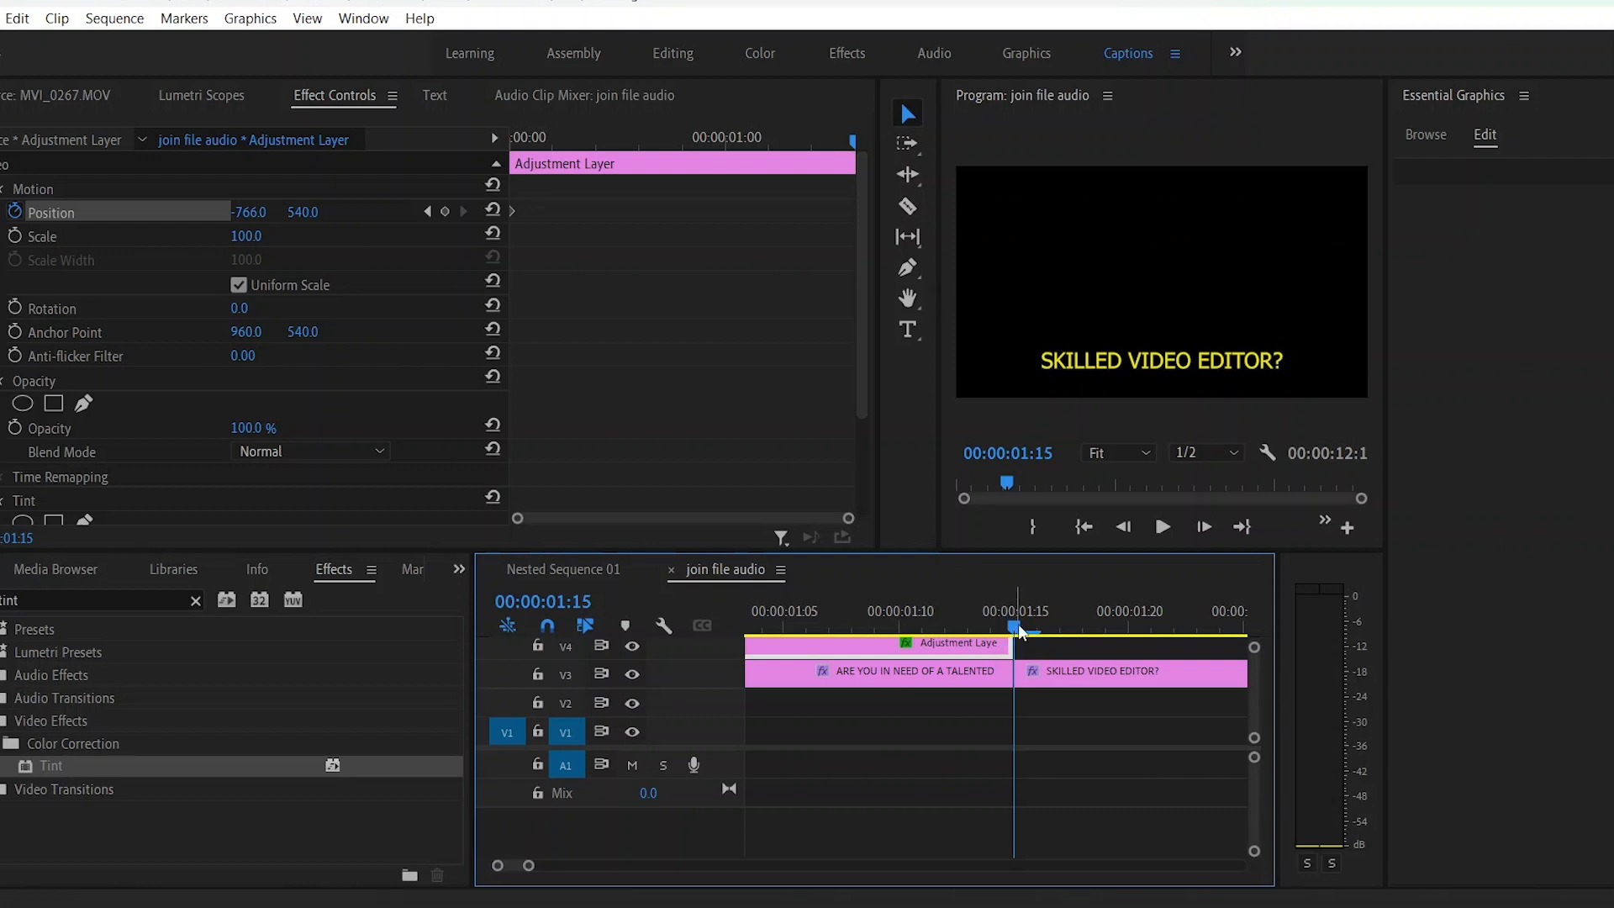
pyautogui.press('Left')
pyautogui.press('Right')
pyautogui.click(253, 213)
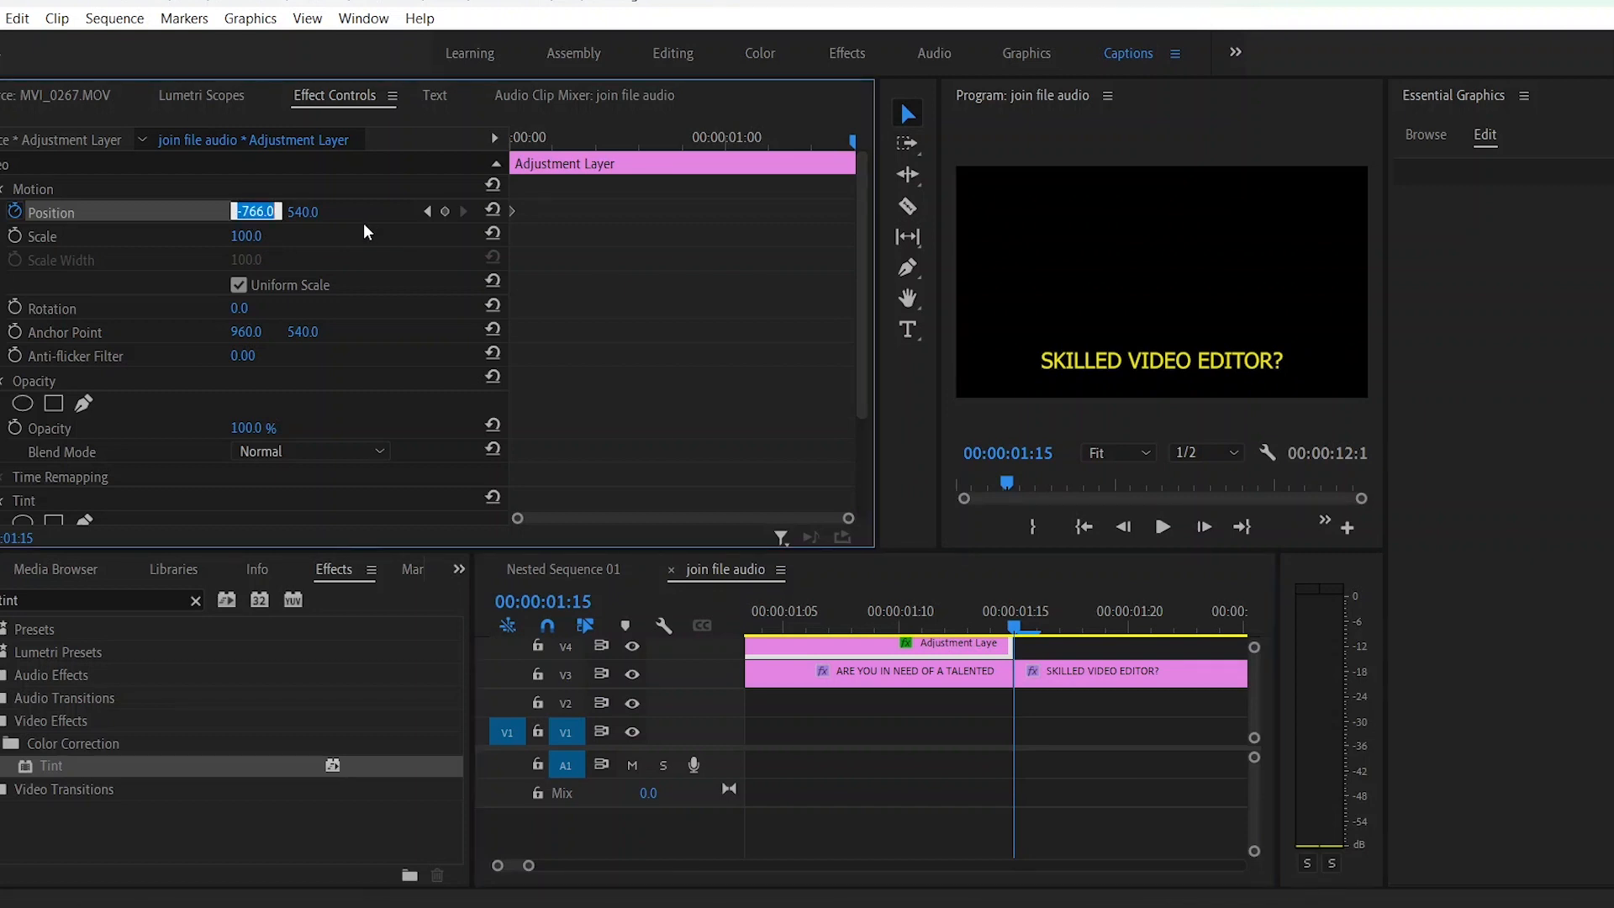
pyautogui.write('960')
pyautogui.press('Return')
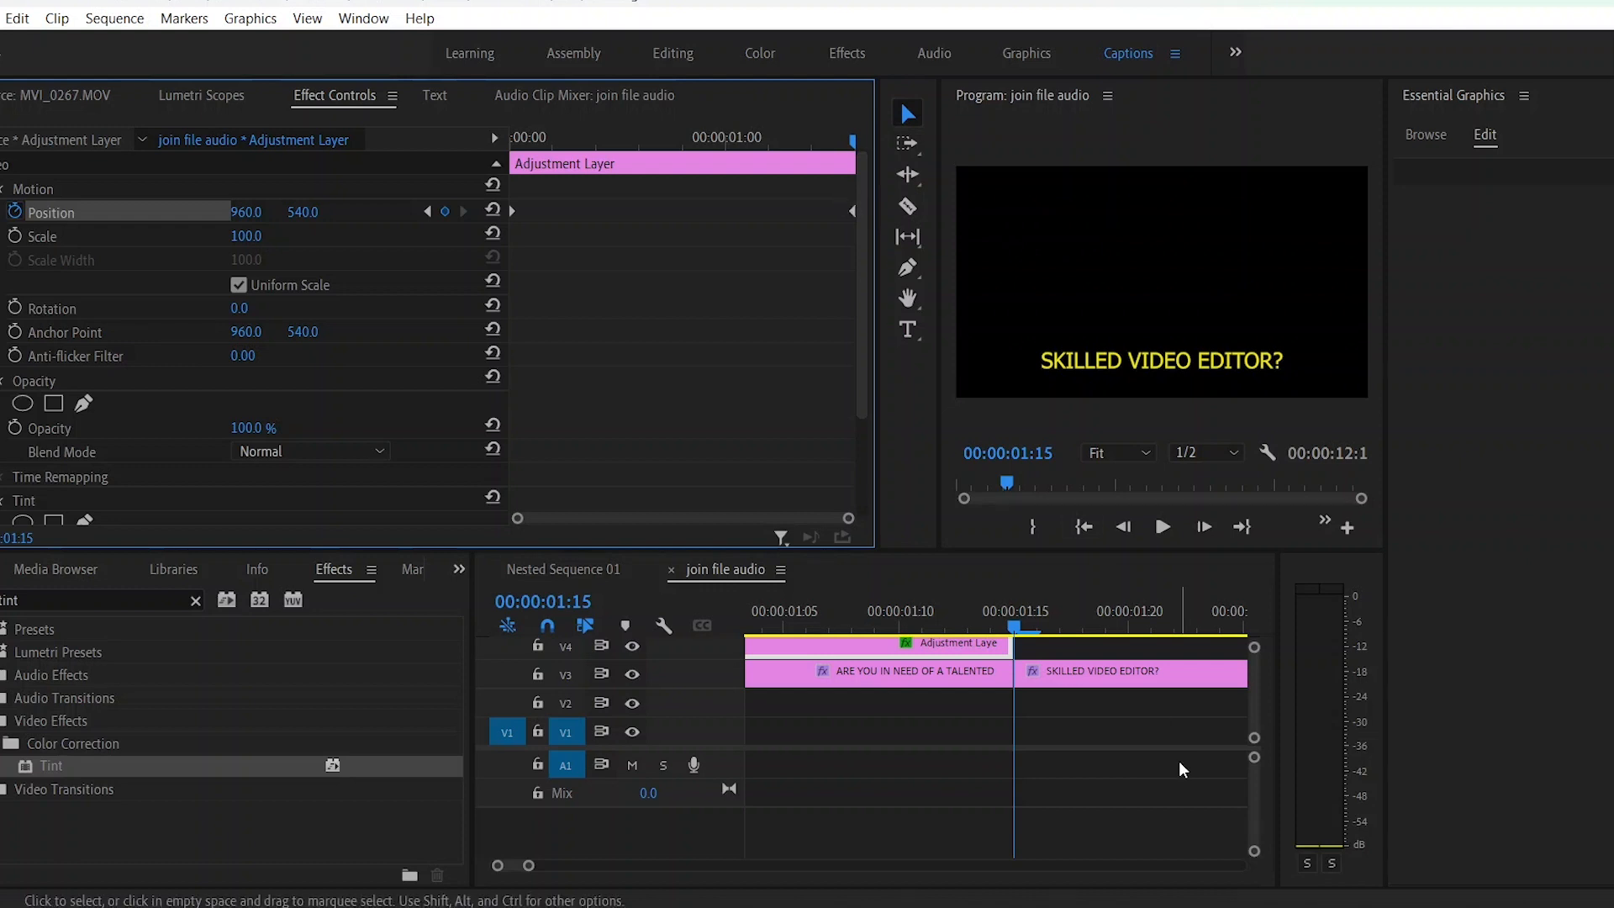
# Duplicate the keyframed adjustment layer on V4 above the second subtitle, starting at 00:00:01:15, and select the copy.
pyautogui.moveTo(529, 867); pyautogui.dragTo(624, 866)
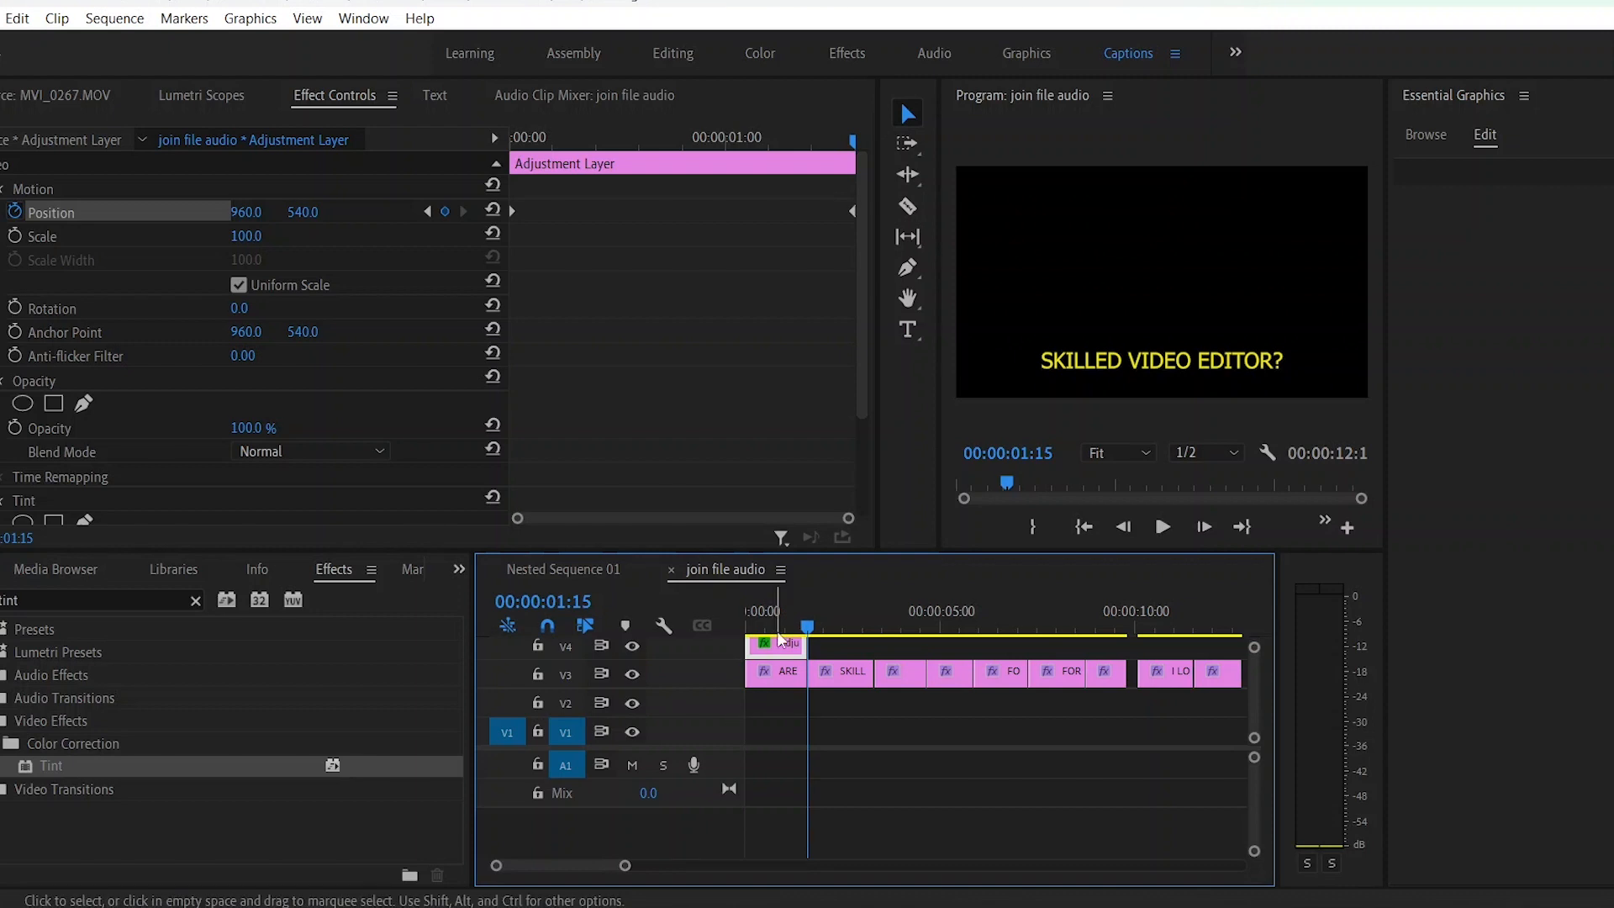
pyautogui.moveTo(789, 660); pyautogui.dragTo(849, 649)
pyautogui.moveTo(627, 870); pyautogui.dragTo(605, 867)
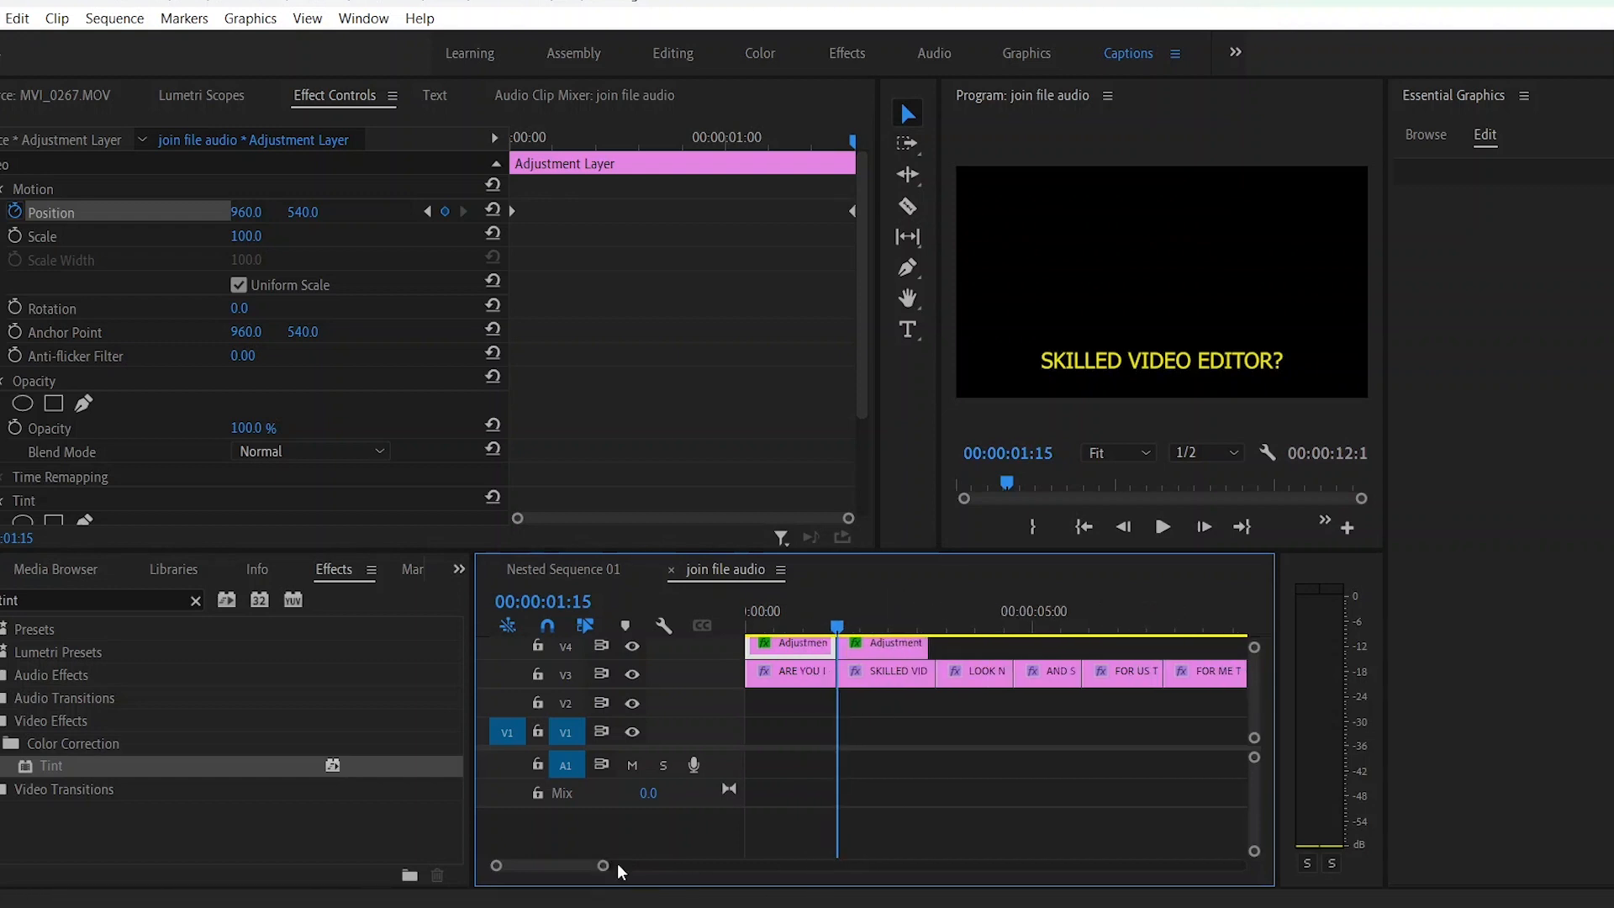
pyautogui.click(892, 643)
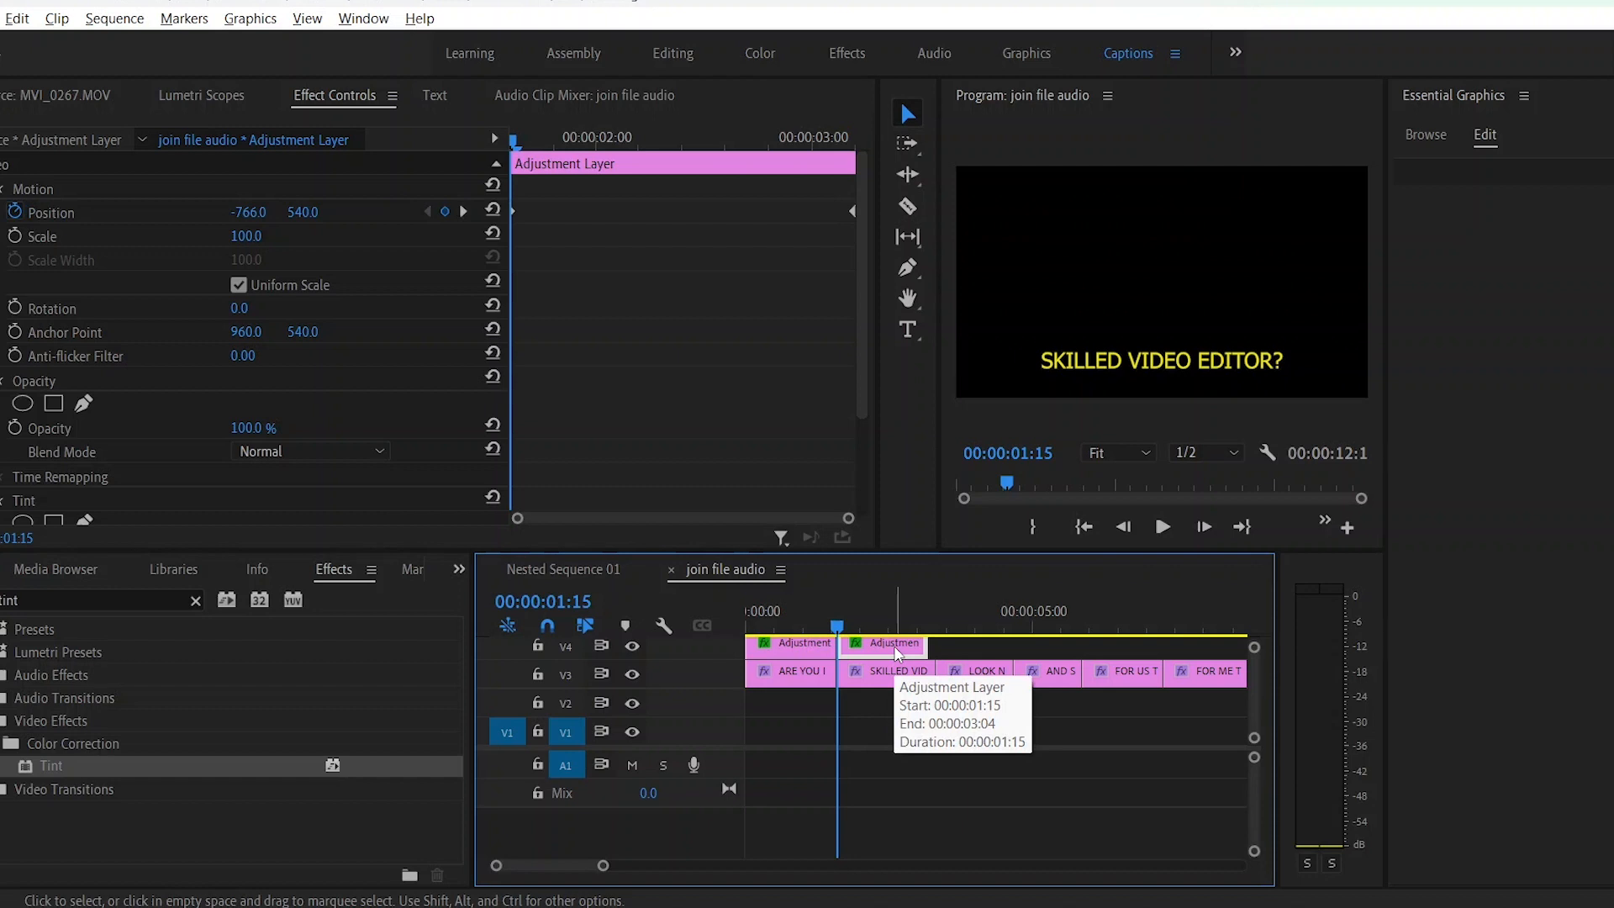
pyautogui.moveTo(924, 646); pyautogui.dragTo(988, 657)
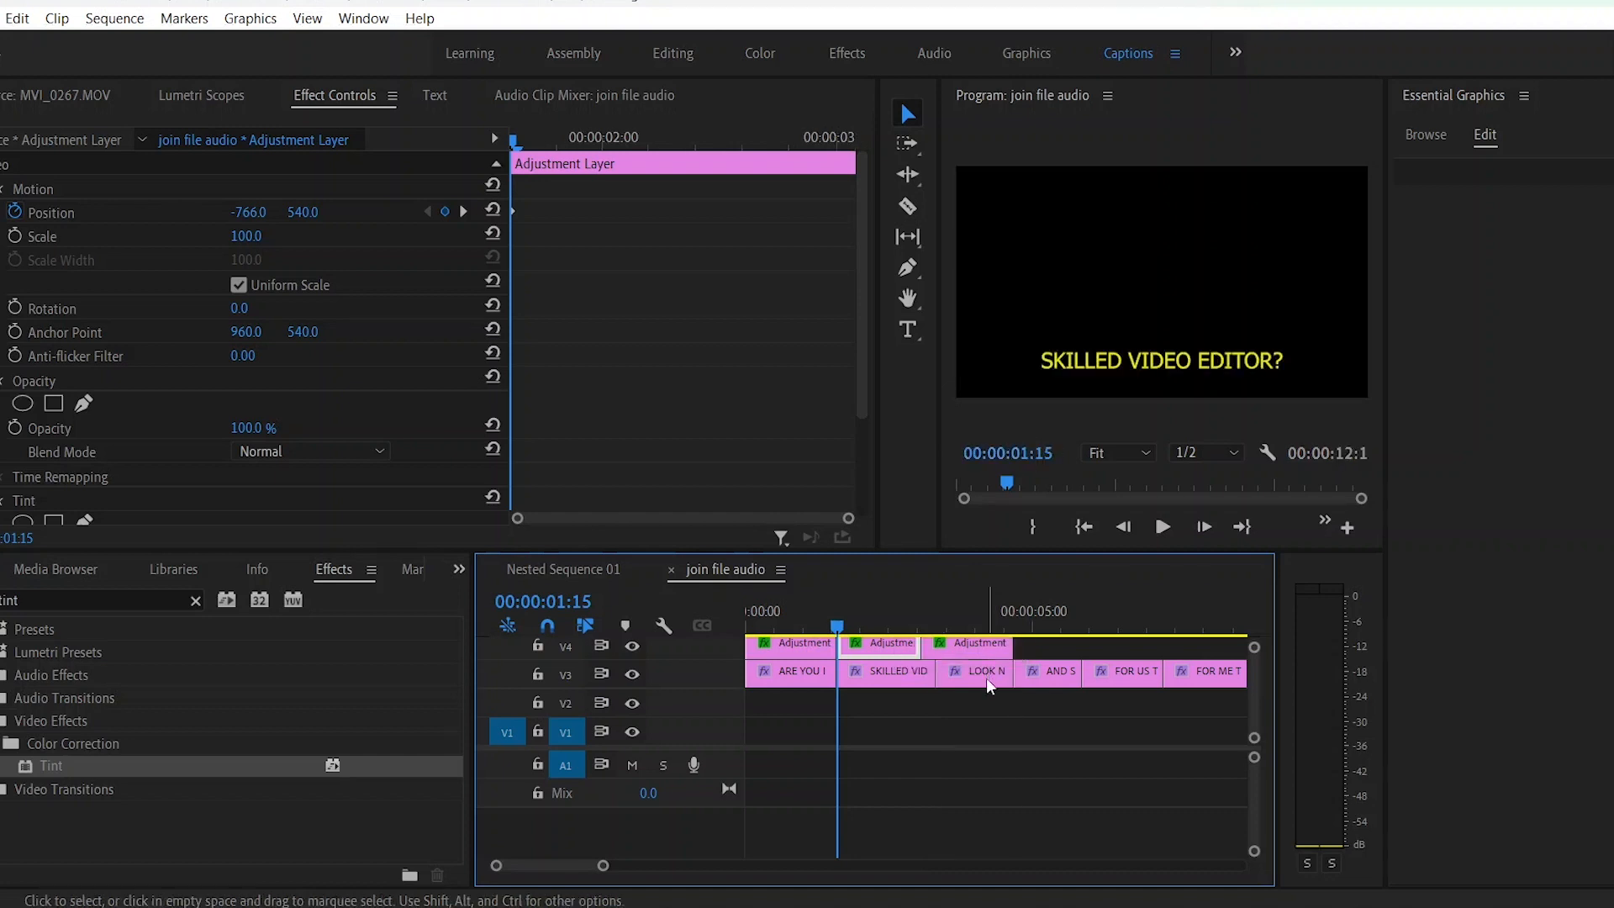
pyautogui.hotkey('ctrl', 'z')
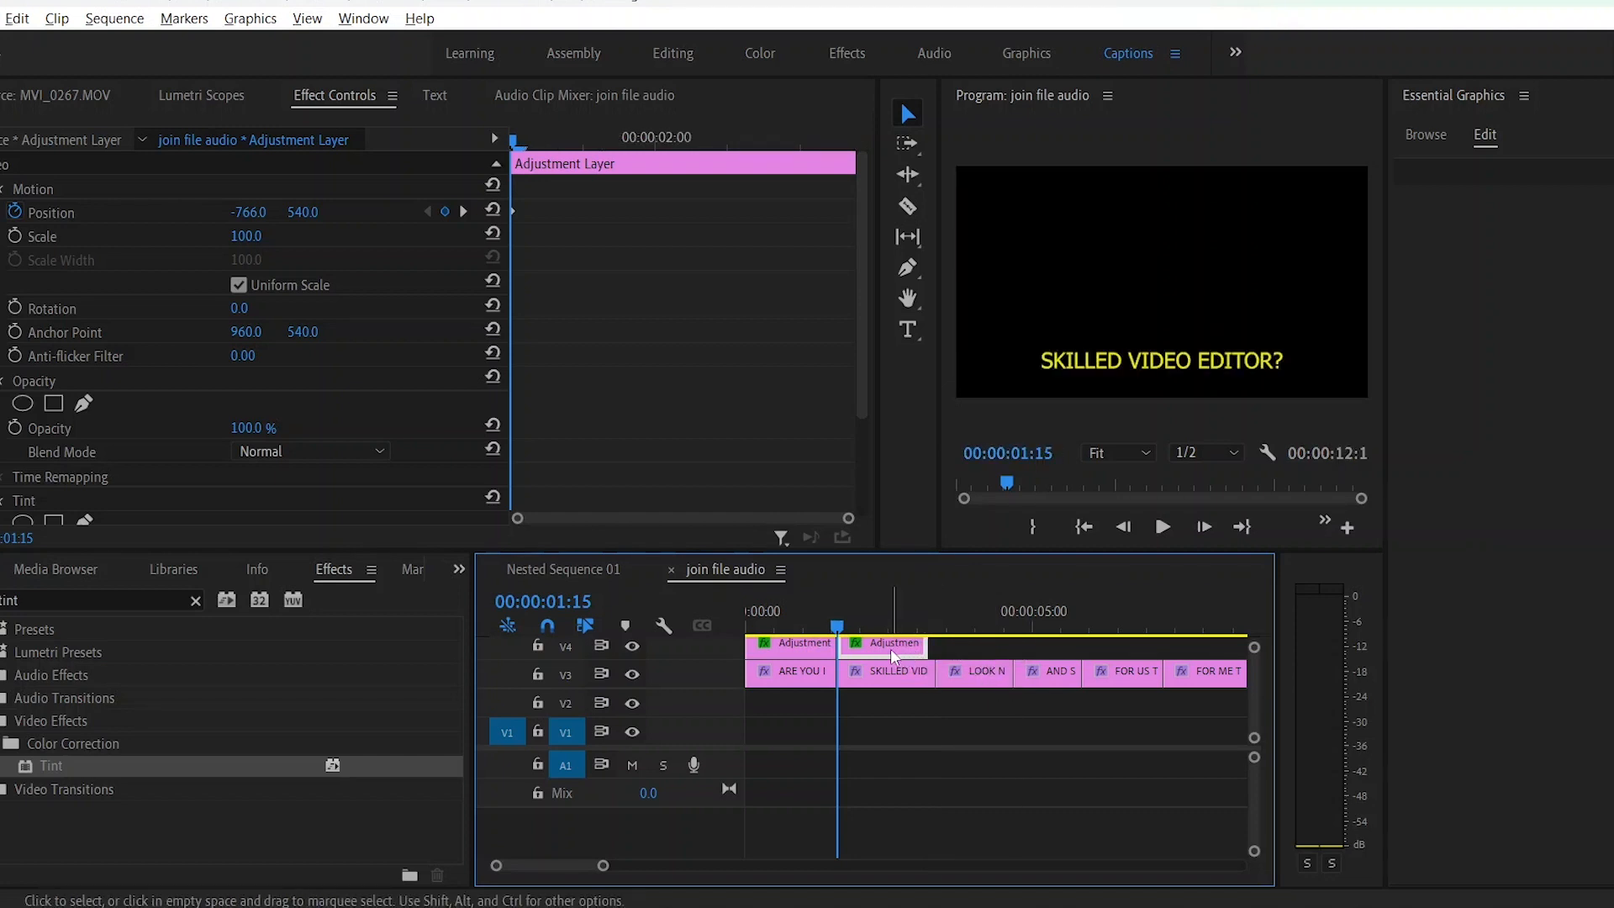
pyautogui.moveTo(890, 648); pyautogui.dragTo(980, 649)
pyautogui.click(951, 654)
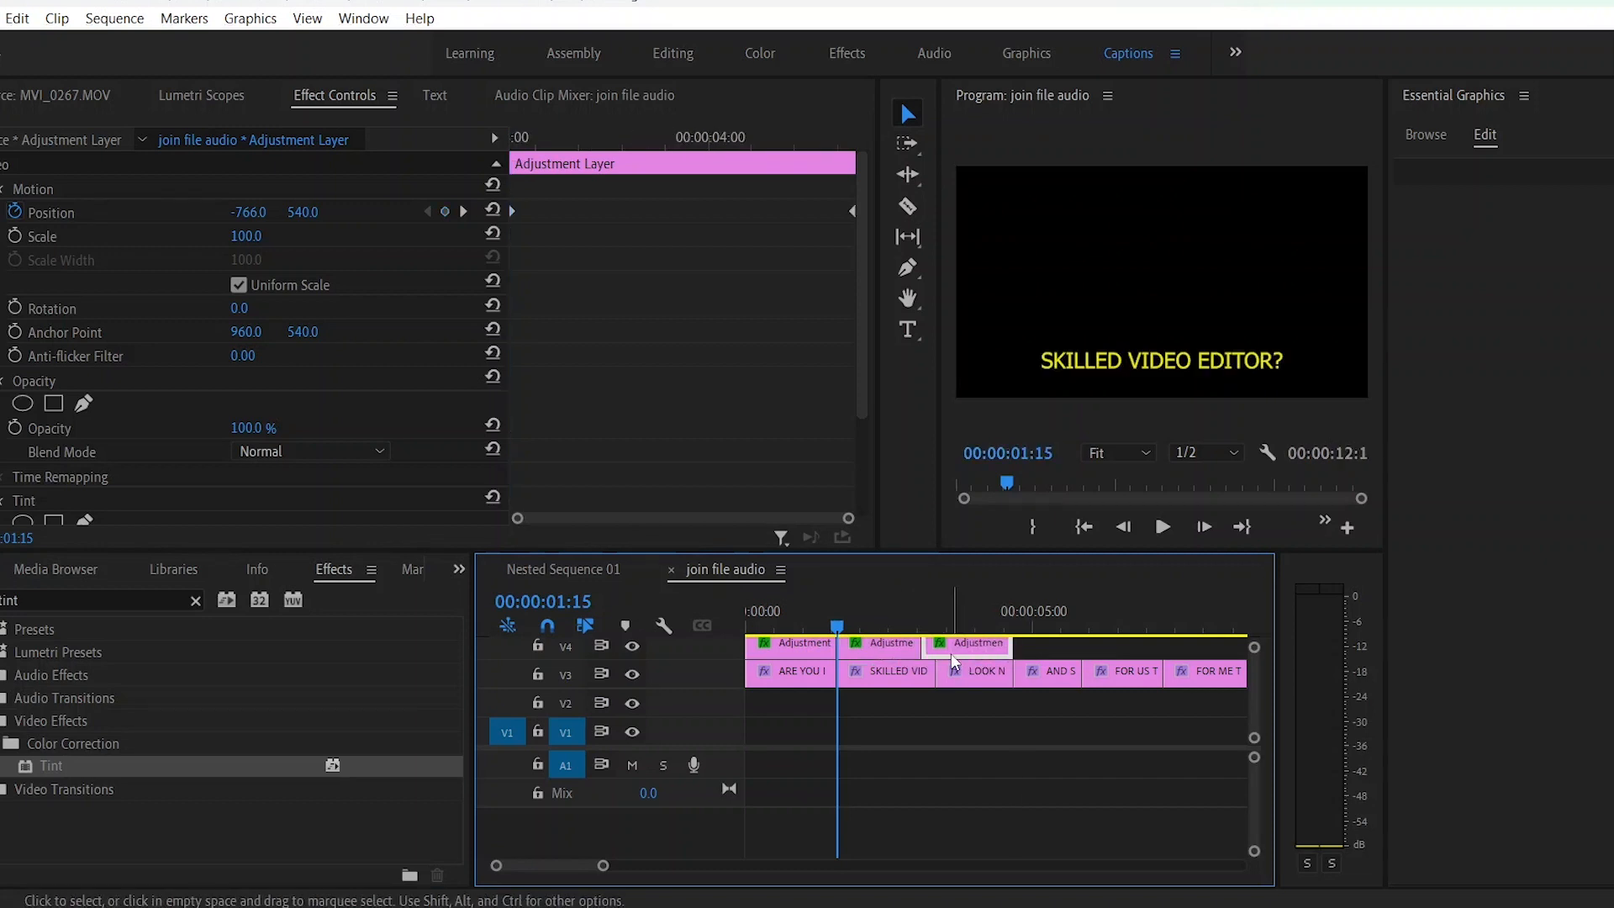
pyautogui.moveTo(935, 656); pyautogui.dragTo(949, 656)
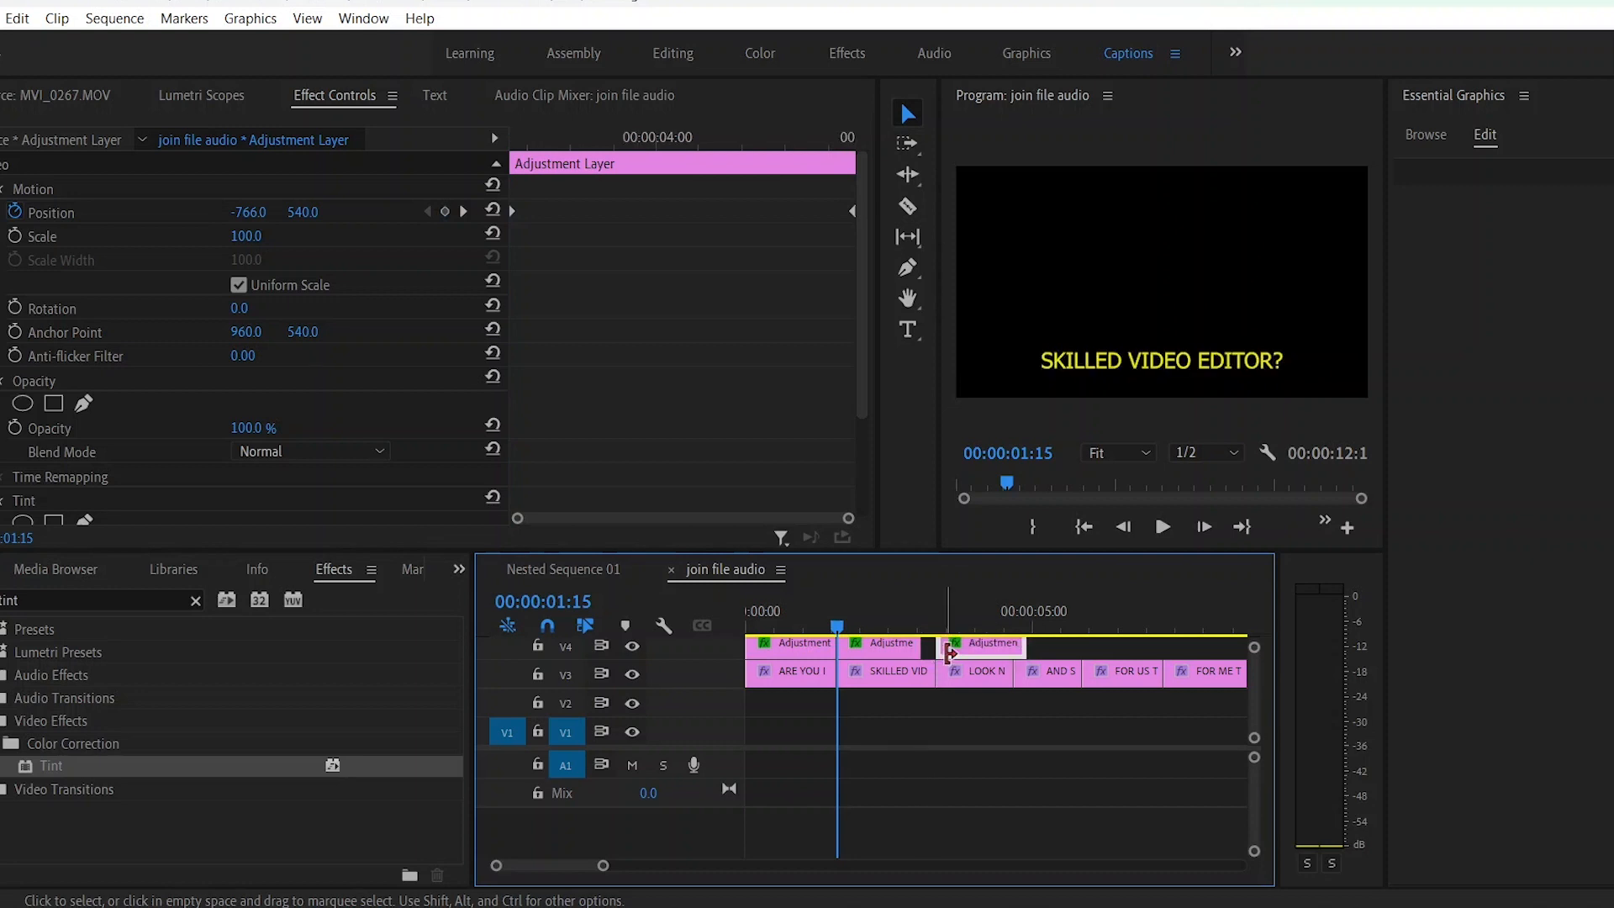
pyautogui.hotkey('ctrl', 'z')
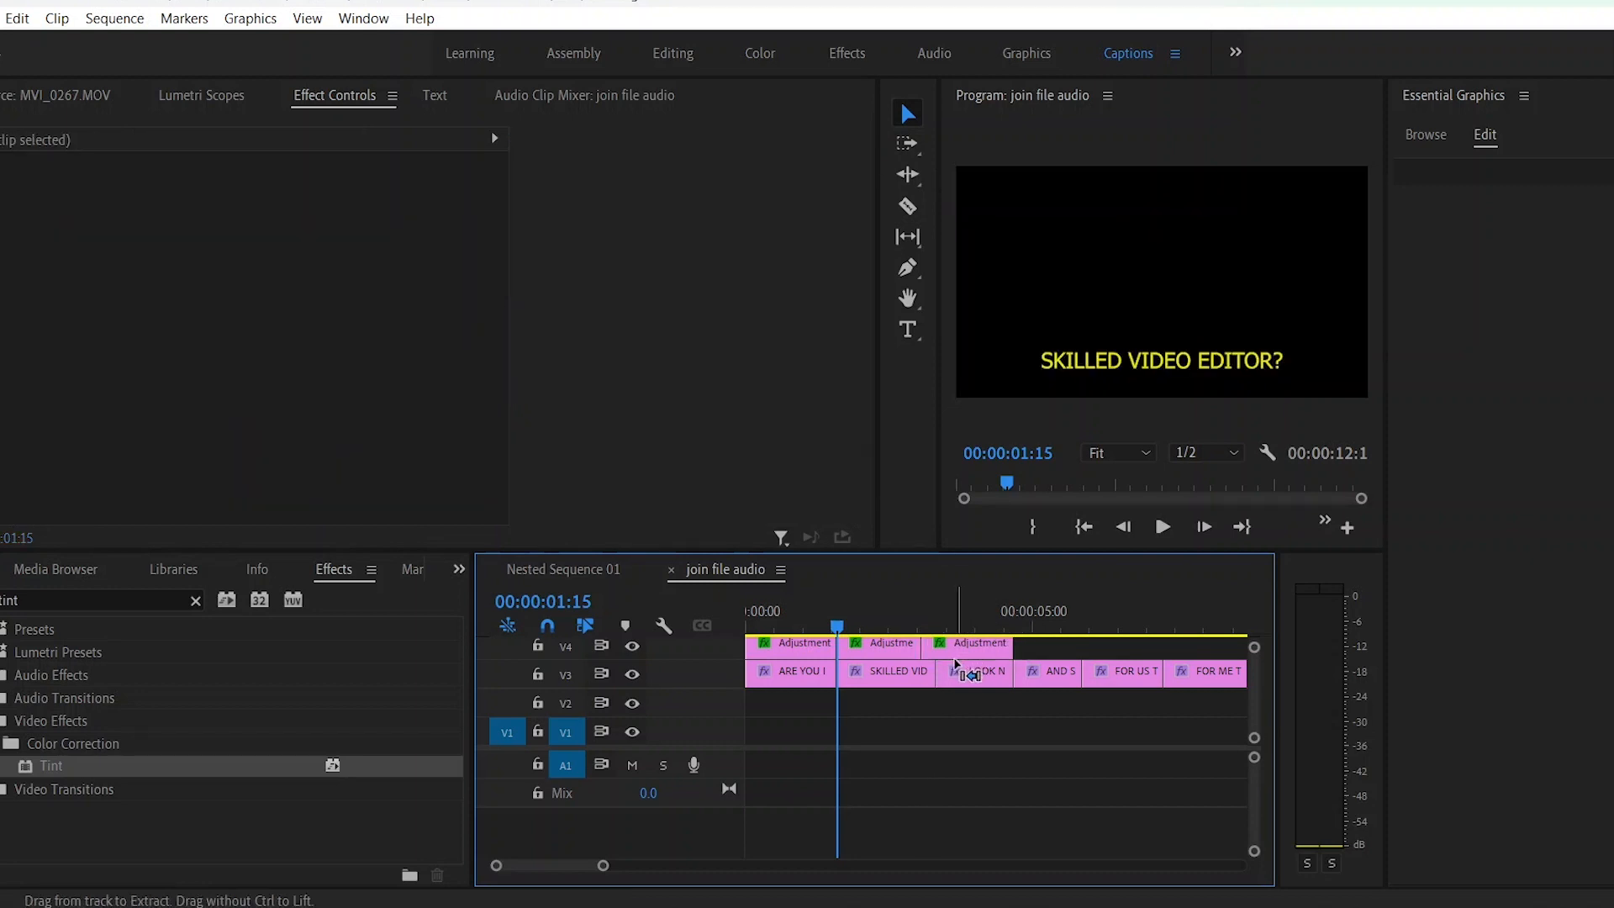
pyautogui.hotkey('ctrl', 'z')
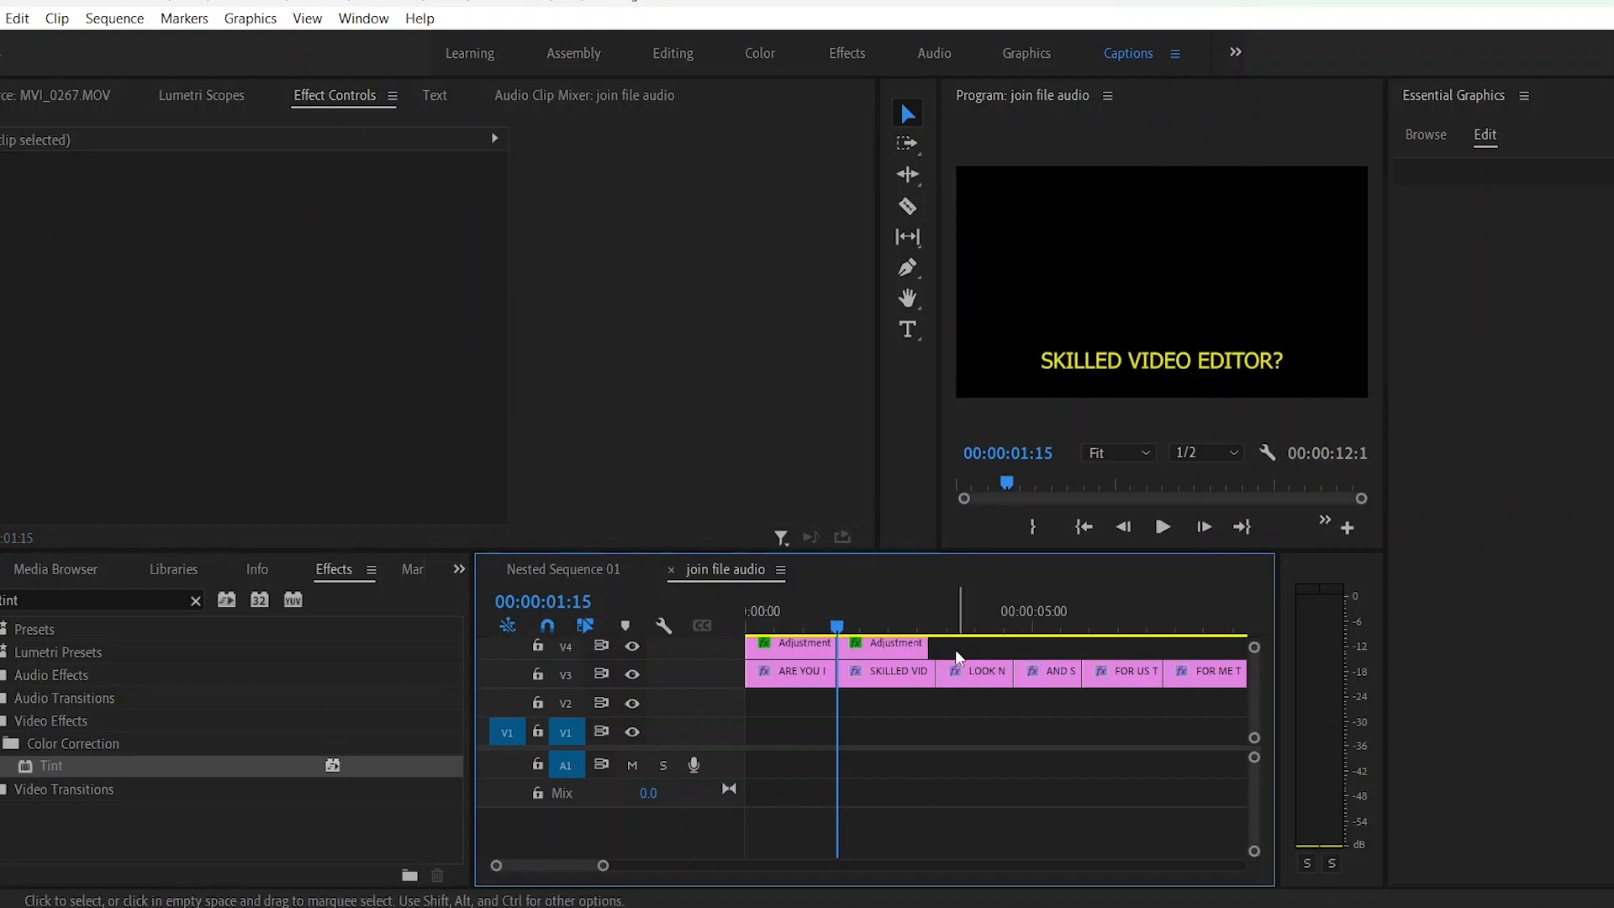
# Extend the second adjustment layer to the end of its subtitle and place a copy above the third subtitle, trimmed to match it.
pyautogui.moveTo(923, 646); pyautogui.dragTo(1013, 648)
pyautogui.click(903, 645)
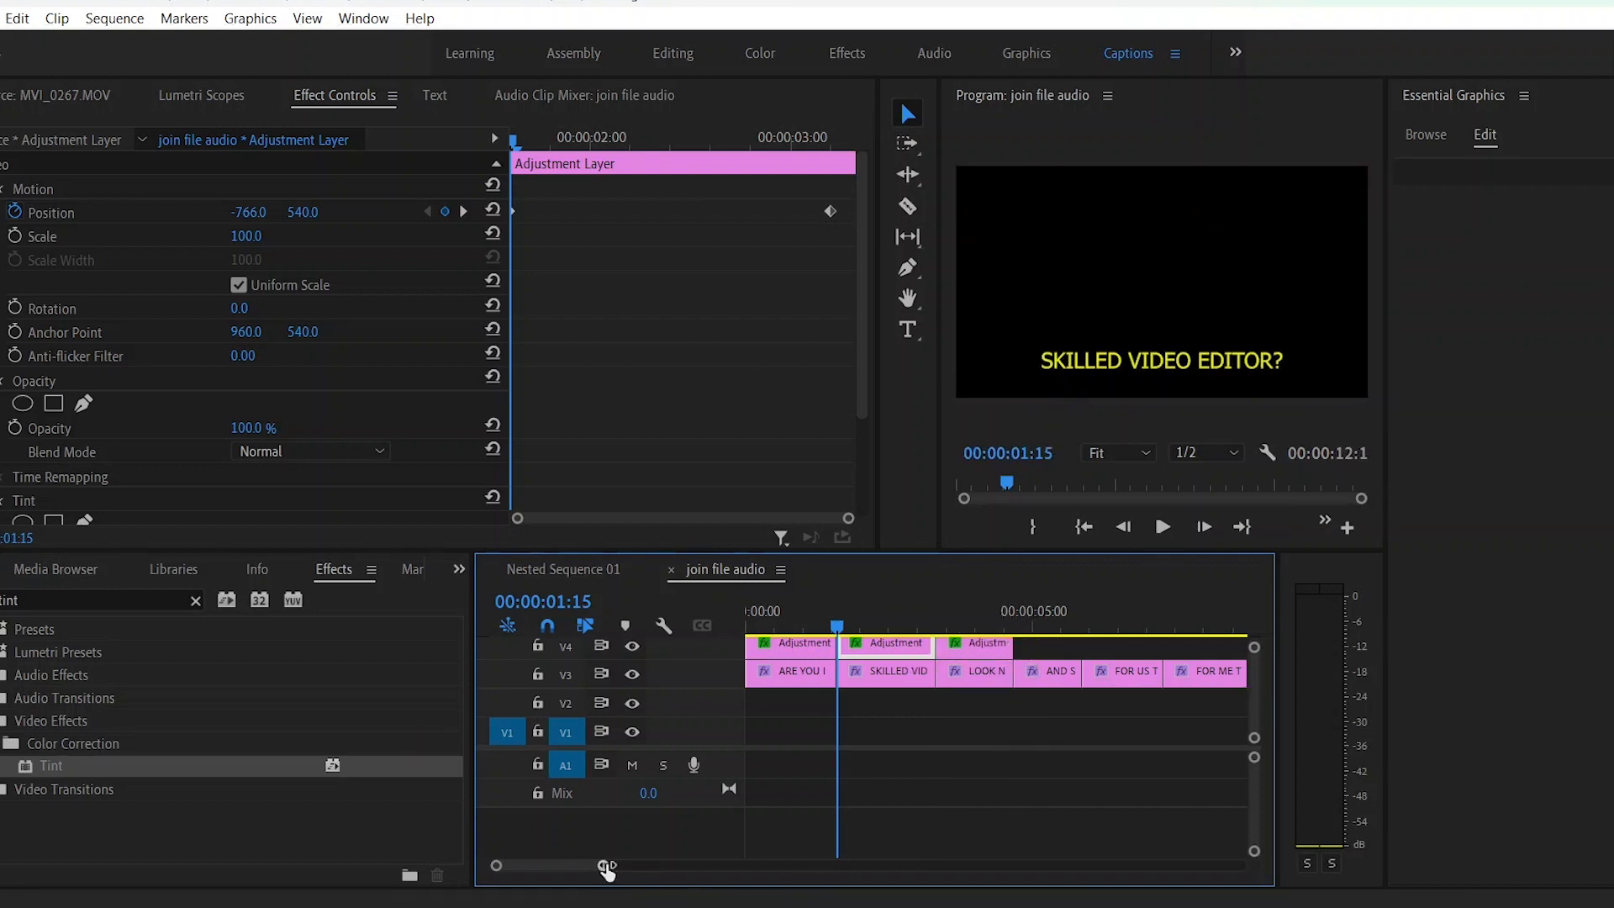
# Enlarge the timeline panel in height and width so that all subtitle clips of the sequence fit in view.
pyautogui.moveTo(607, 866); pyautogui.dragTo(644, 867)
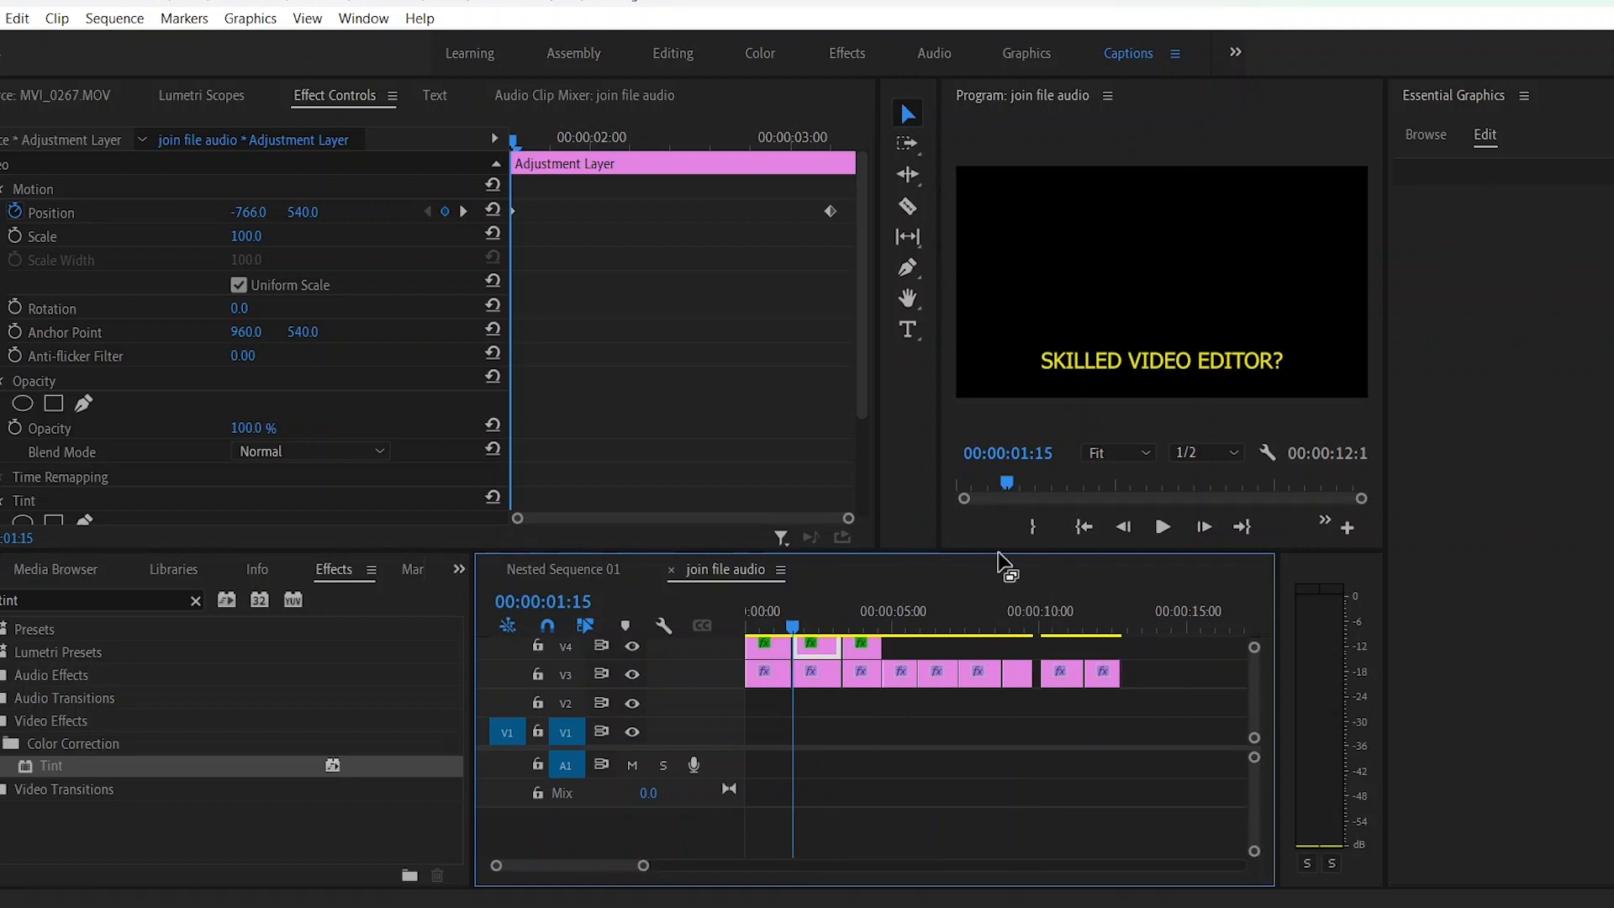
pyautogui.moveTo(1002, 552); pyautogui.dragTo(996, 448)
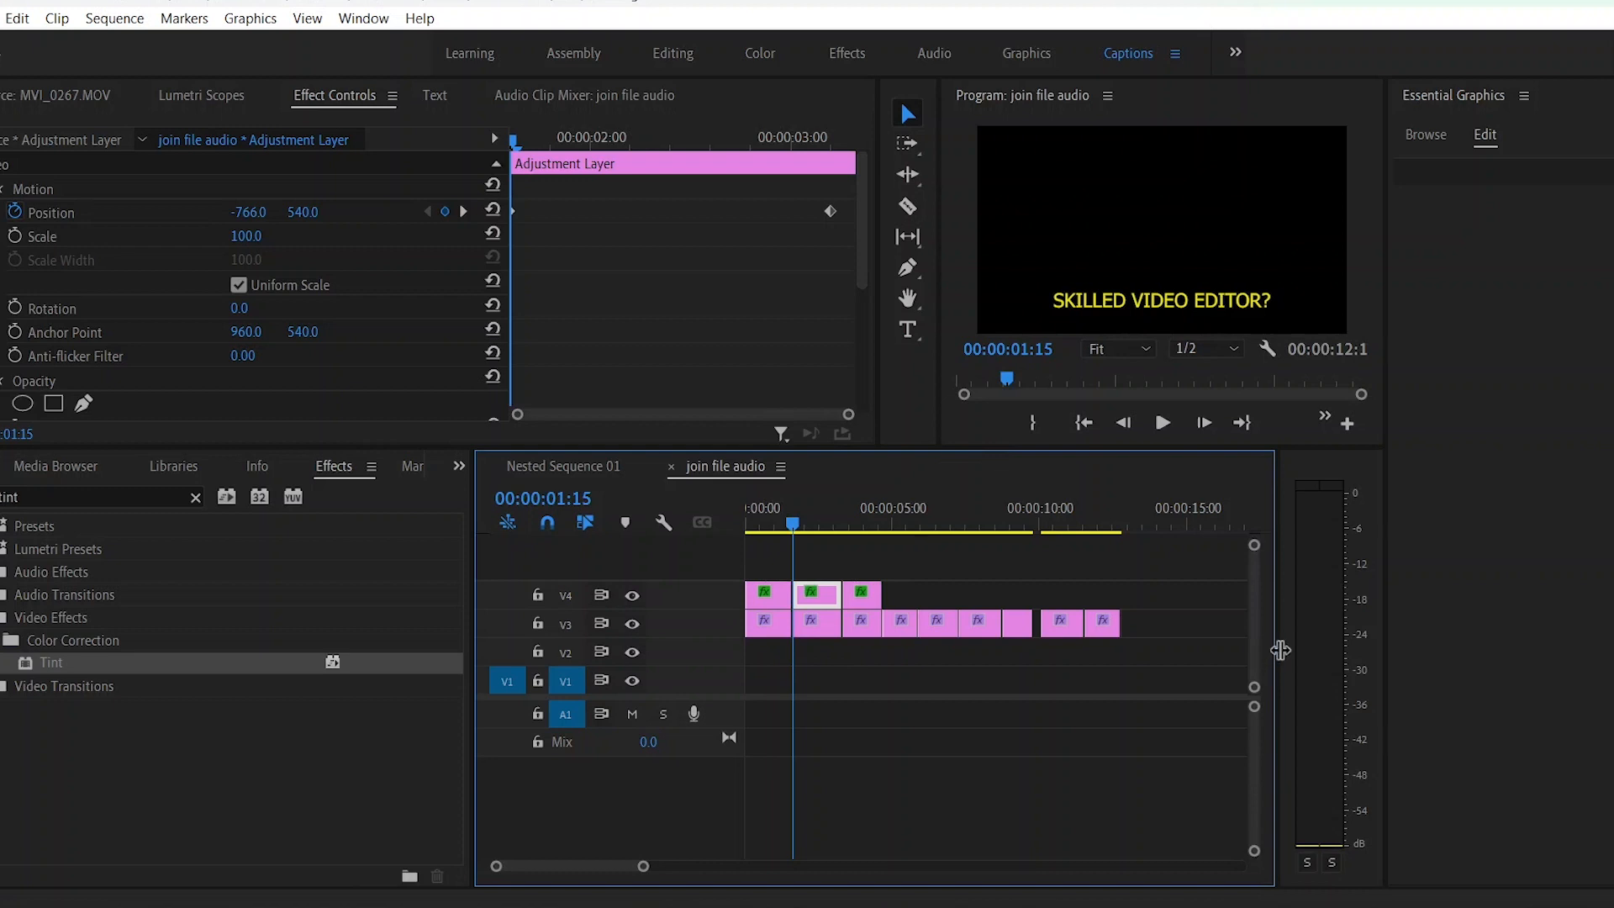
pyautogui.moveTo(1277, 650); pyautogui.dragTo(1340, 648)
pyautogui.moveTo(655, 874)
pyautogui.mouseDown()
pyautogui.moveTo(684, 871)
pyautogui.moveTo(629, 866)
pyautogui.mouseUp()
# Duplicate the third adjustment layer on V4 above every remaining subtitle, matching each copy to its subtitle's start and length.
pyautogui.click(903, 598)
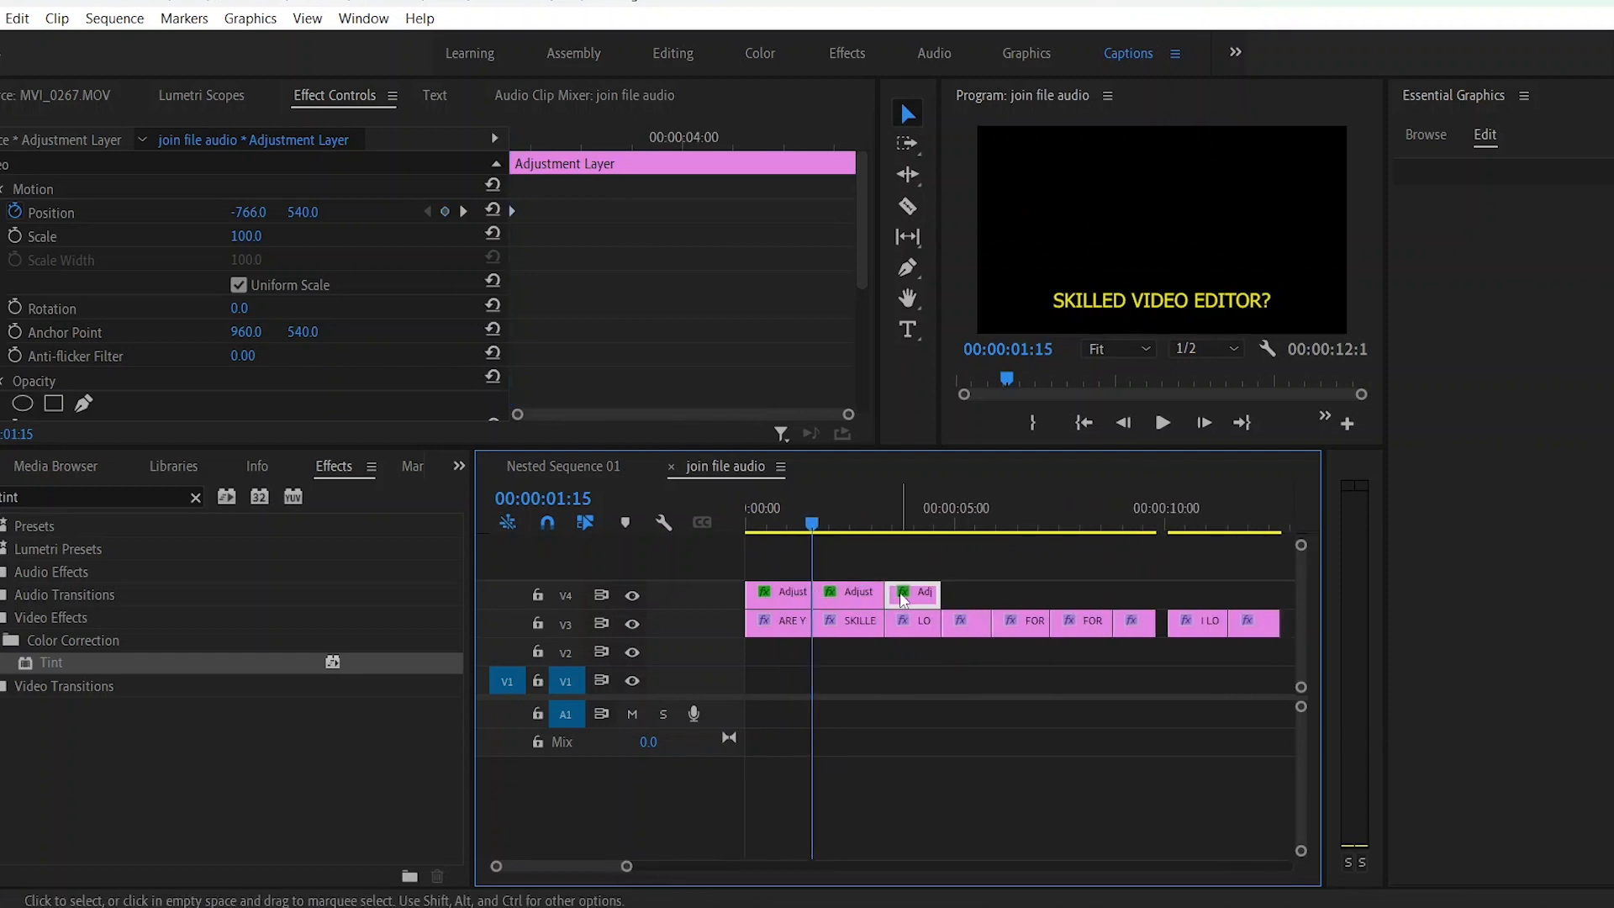
pyautogui.moveTo(911, 607); pyautogui.dragTo(1279, 591)
pyautogui.click(973, 602)
pyautogui.click(1022, 602)
pyautogui.click(1087, 597)
pyautogui.click(1145, 599)
pyautogui.click(1195, 597)
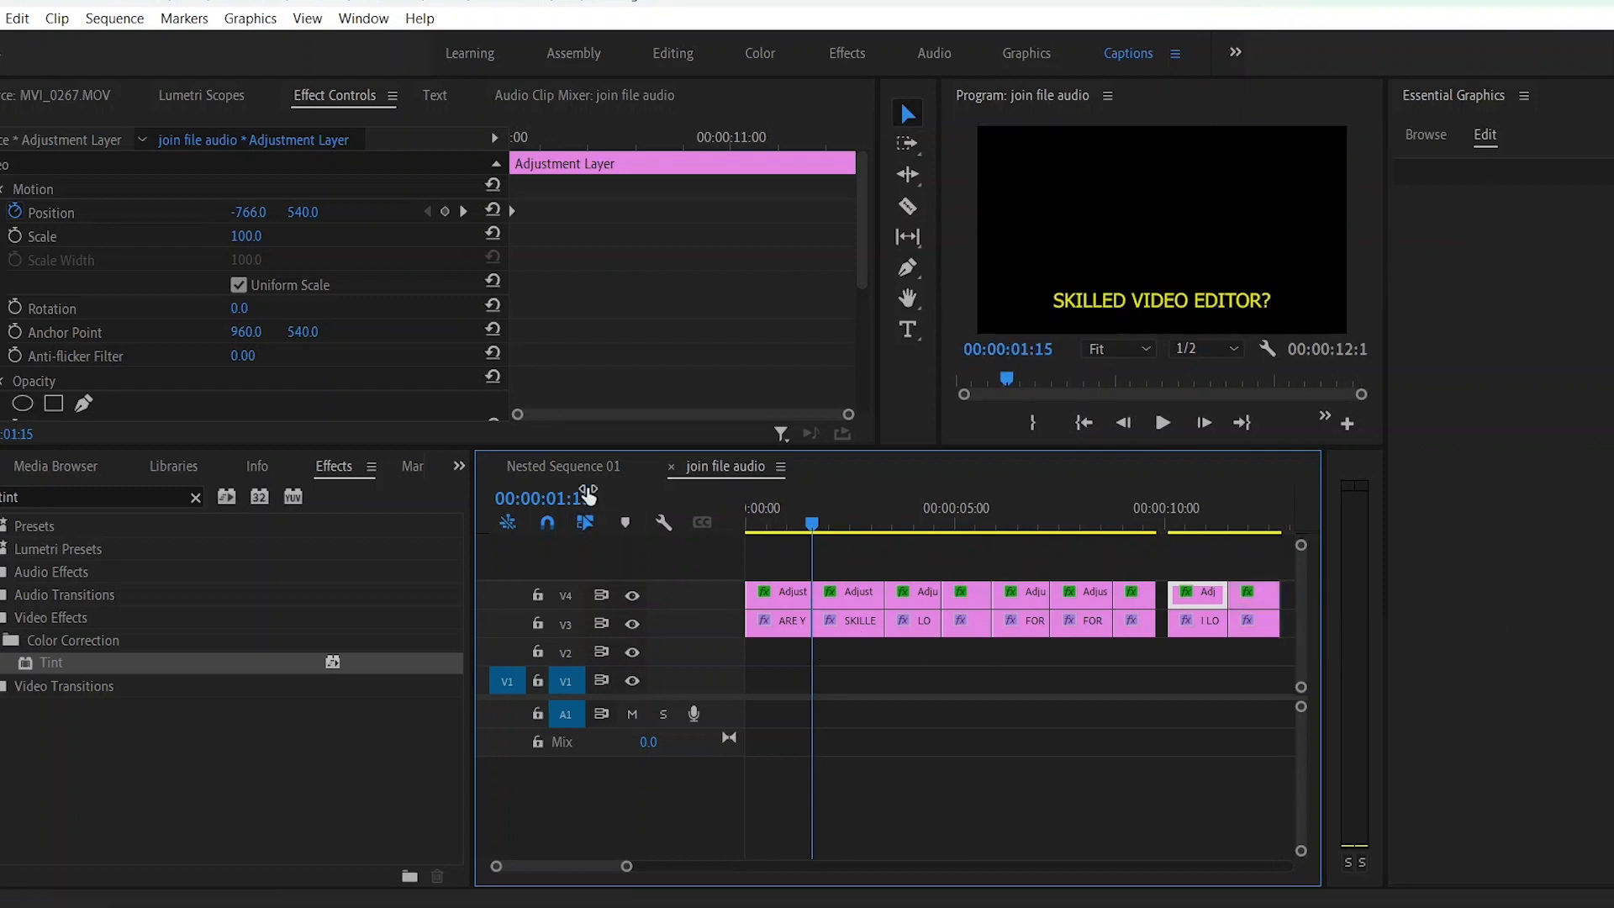
# Play Nested Sequence 01 through to the end to review the subtitle colour sweep, and return the playhead to 00:00:00:00.
pyautogui.click(531, 466)
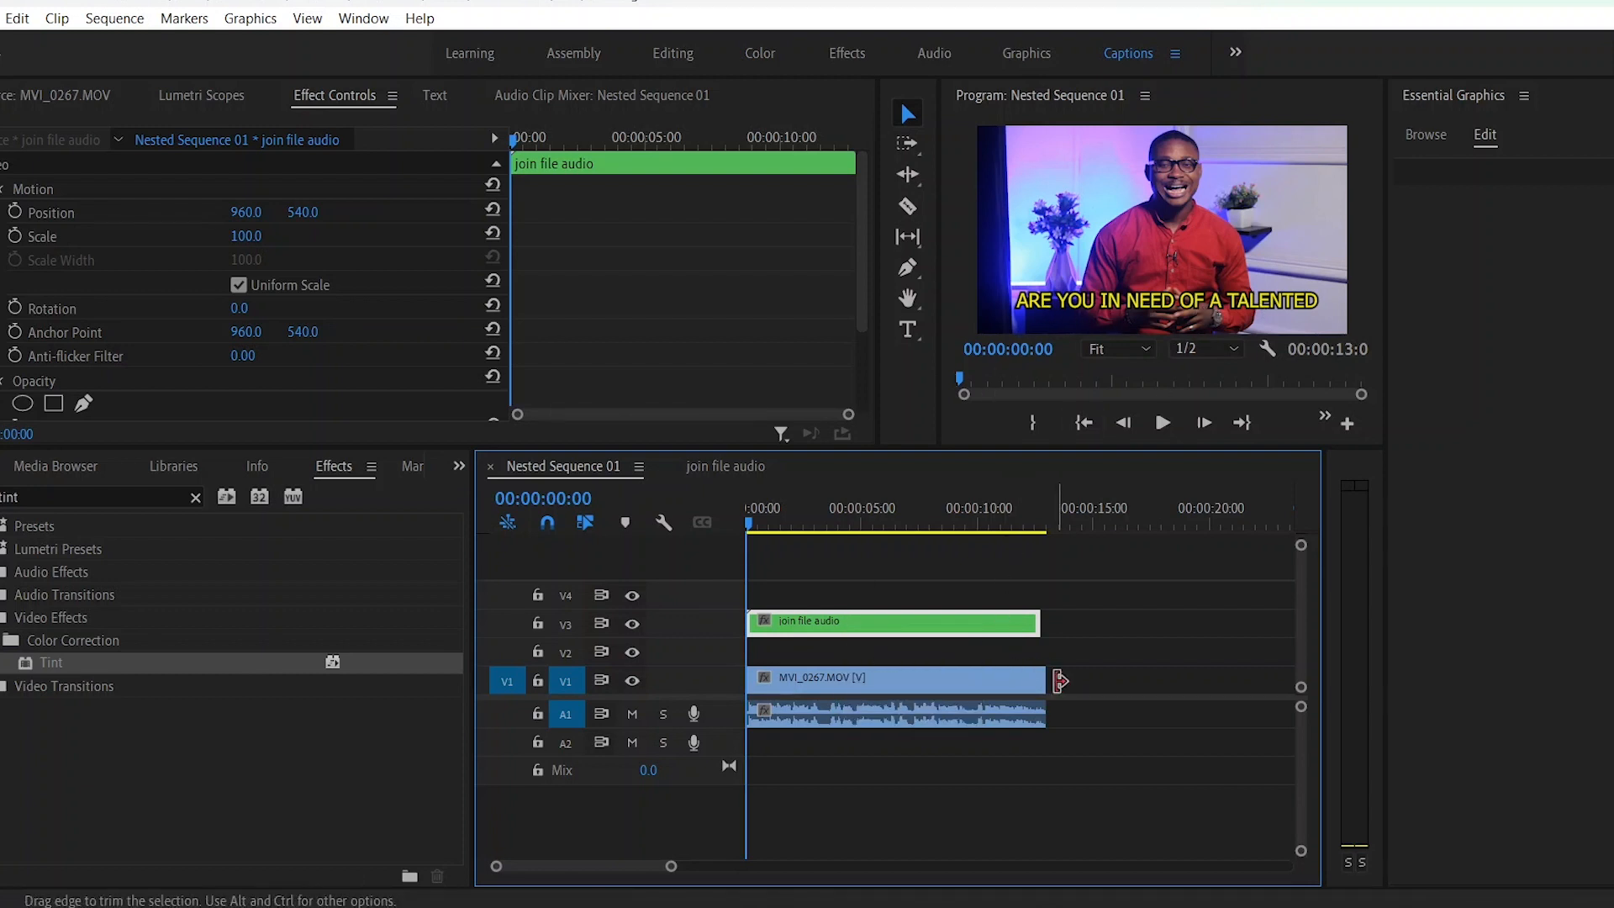
pyautogui.press('space')
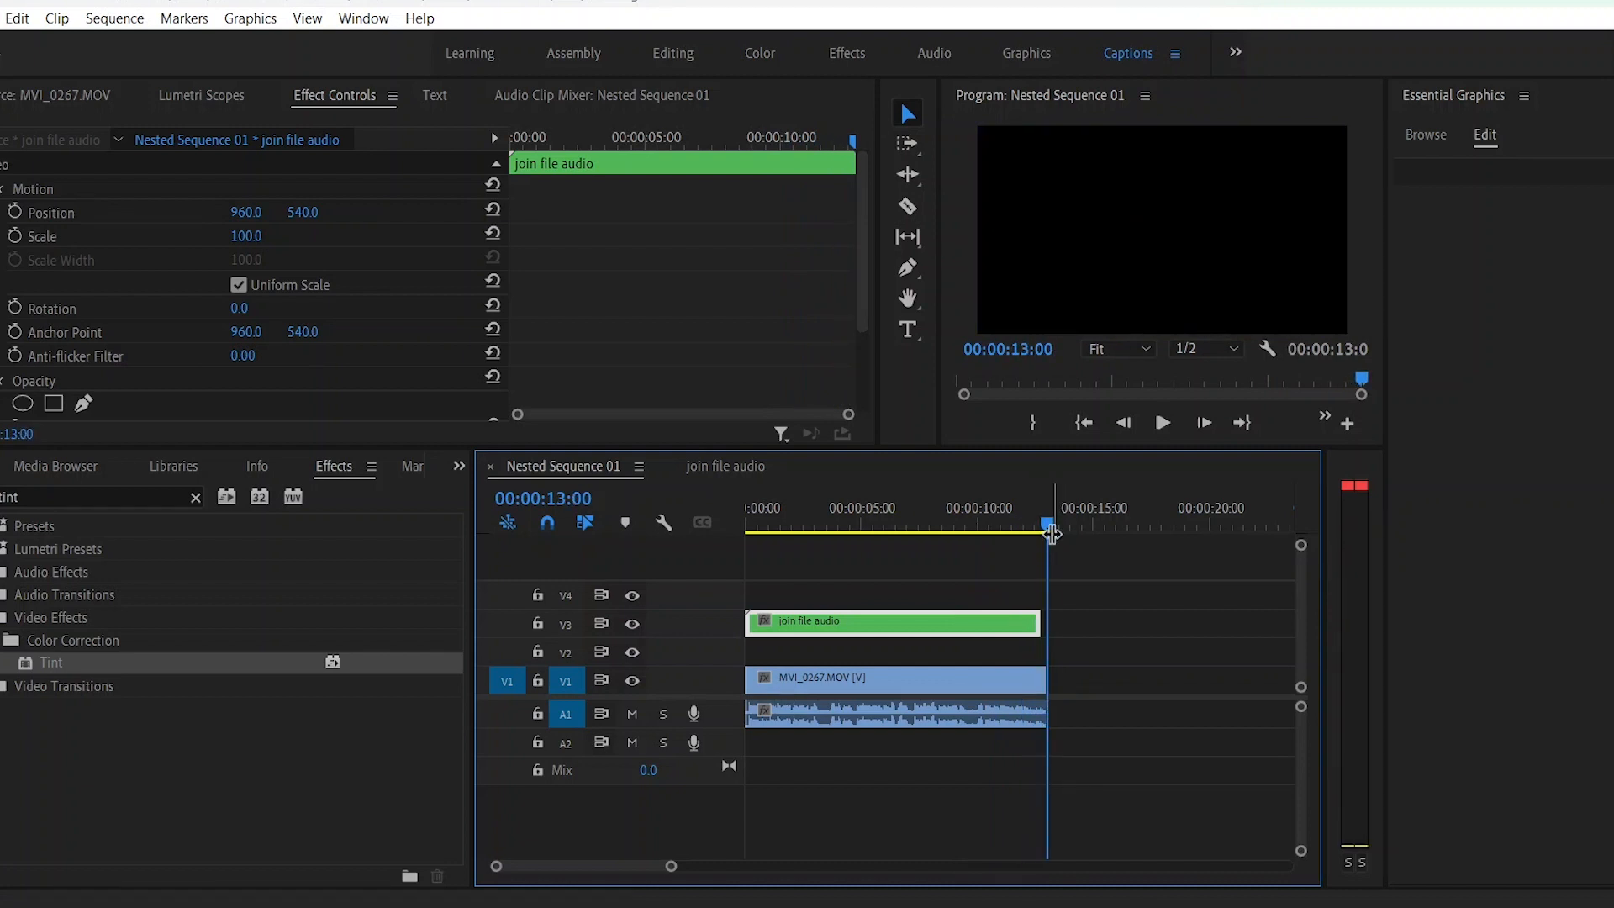
pyautogui.moveTo(1048, 523); pyautogui.dragTo(711, 653)
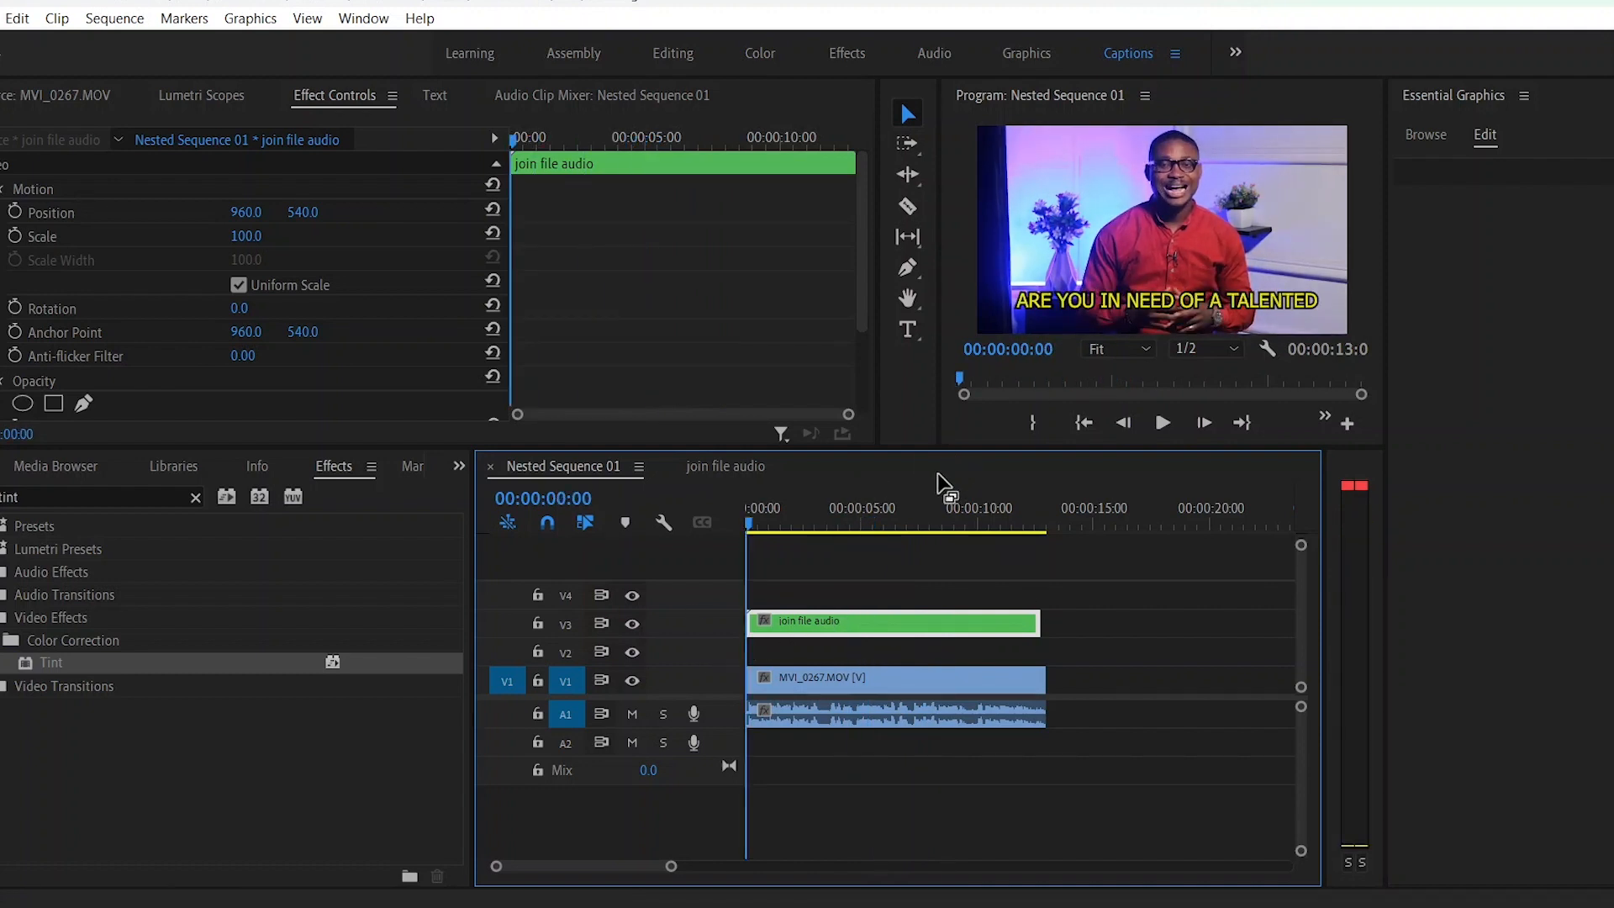